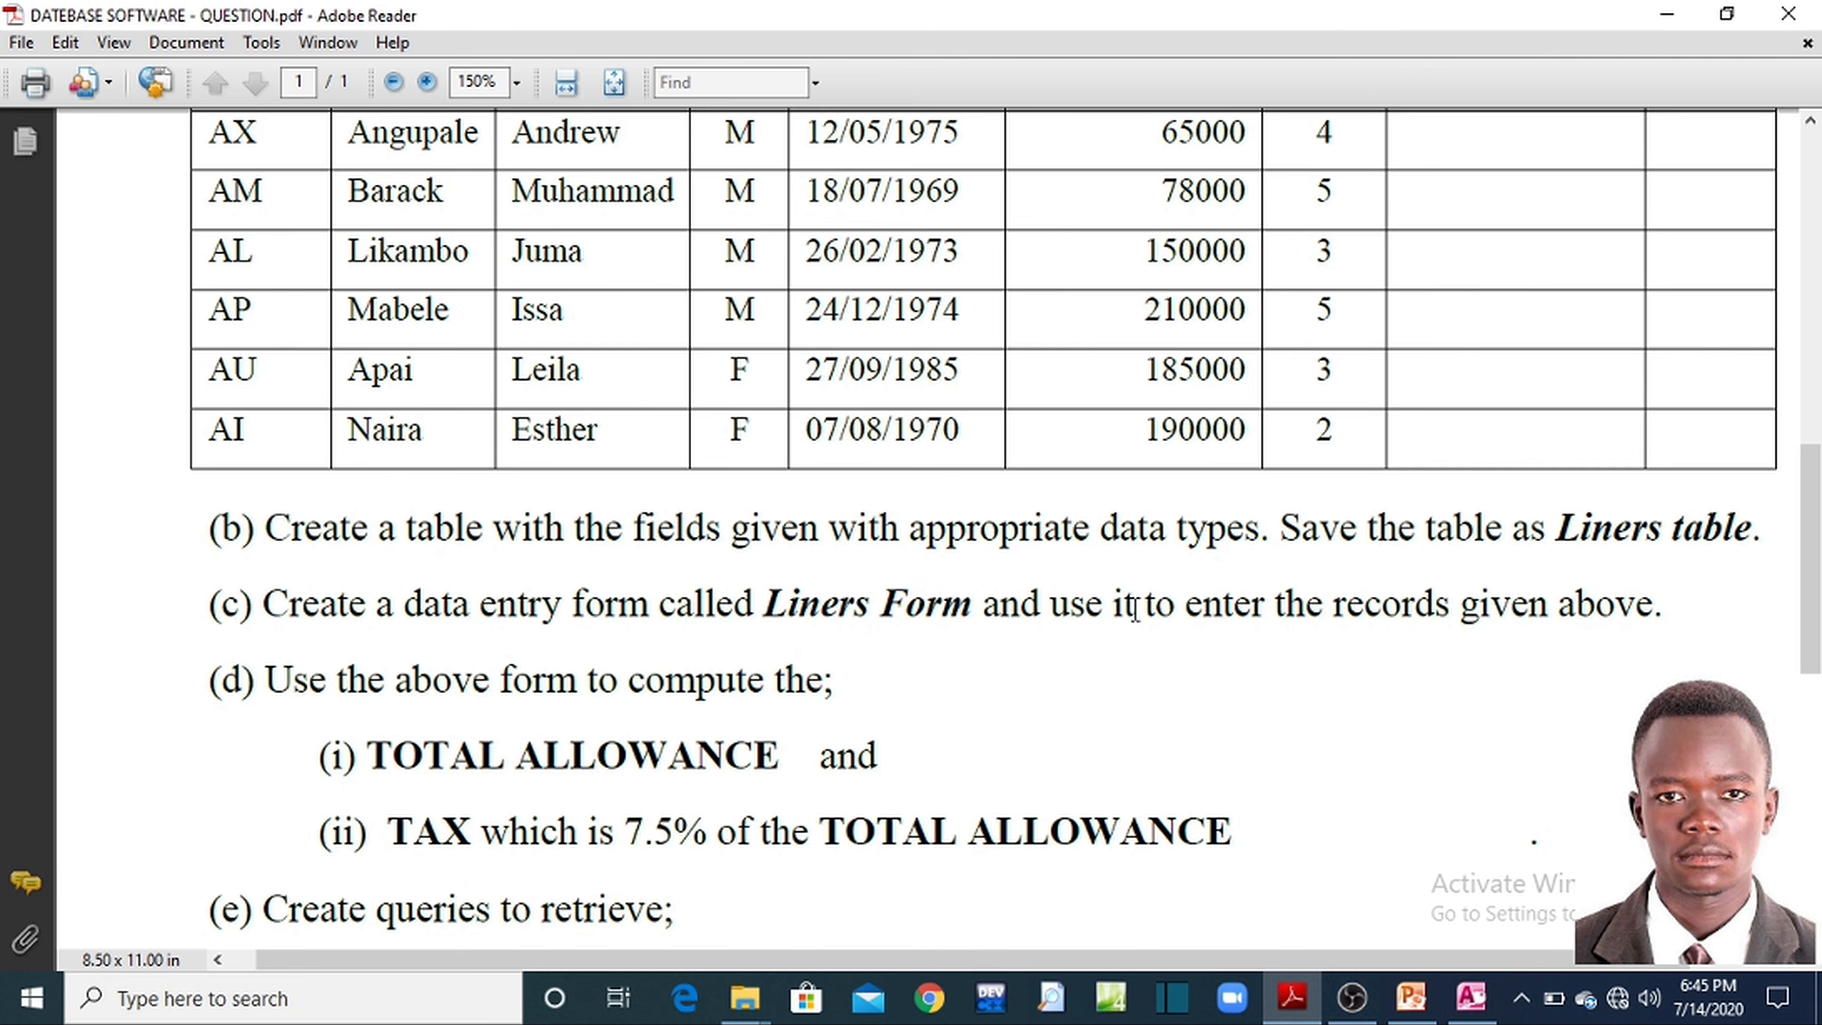
- Read the question sheet's records and its tasks on the Liners table, the form and the computed fields
scroll(1136, 609, "up", 3)
scroll(986, 411, "down", 1)
scroll(986, 411, "down", 2)
scroll(1099, 601, "down", 1)
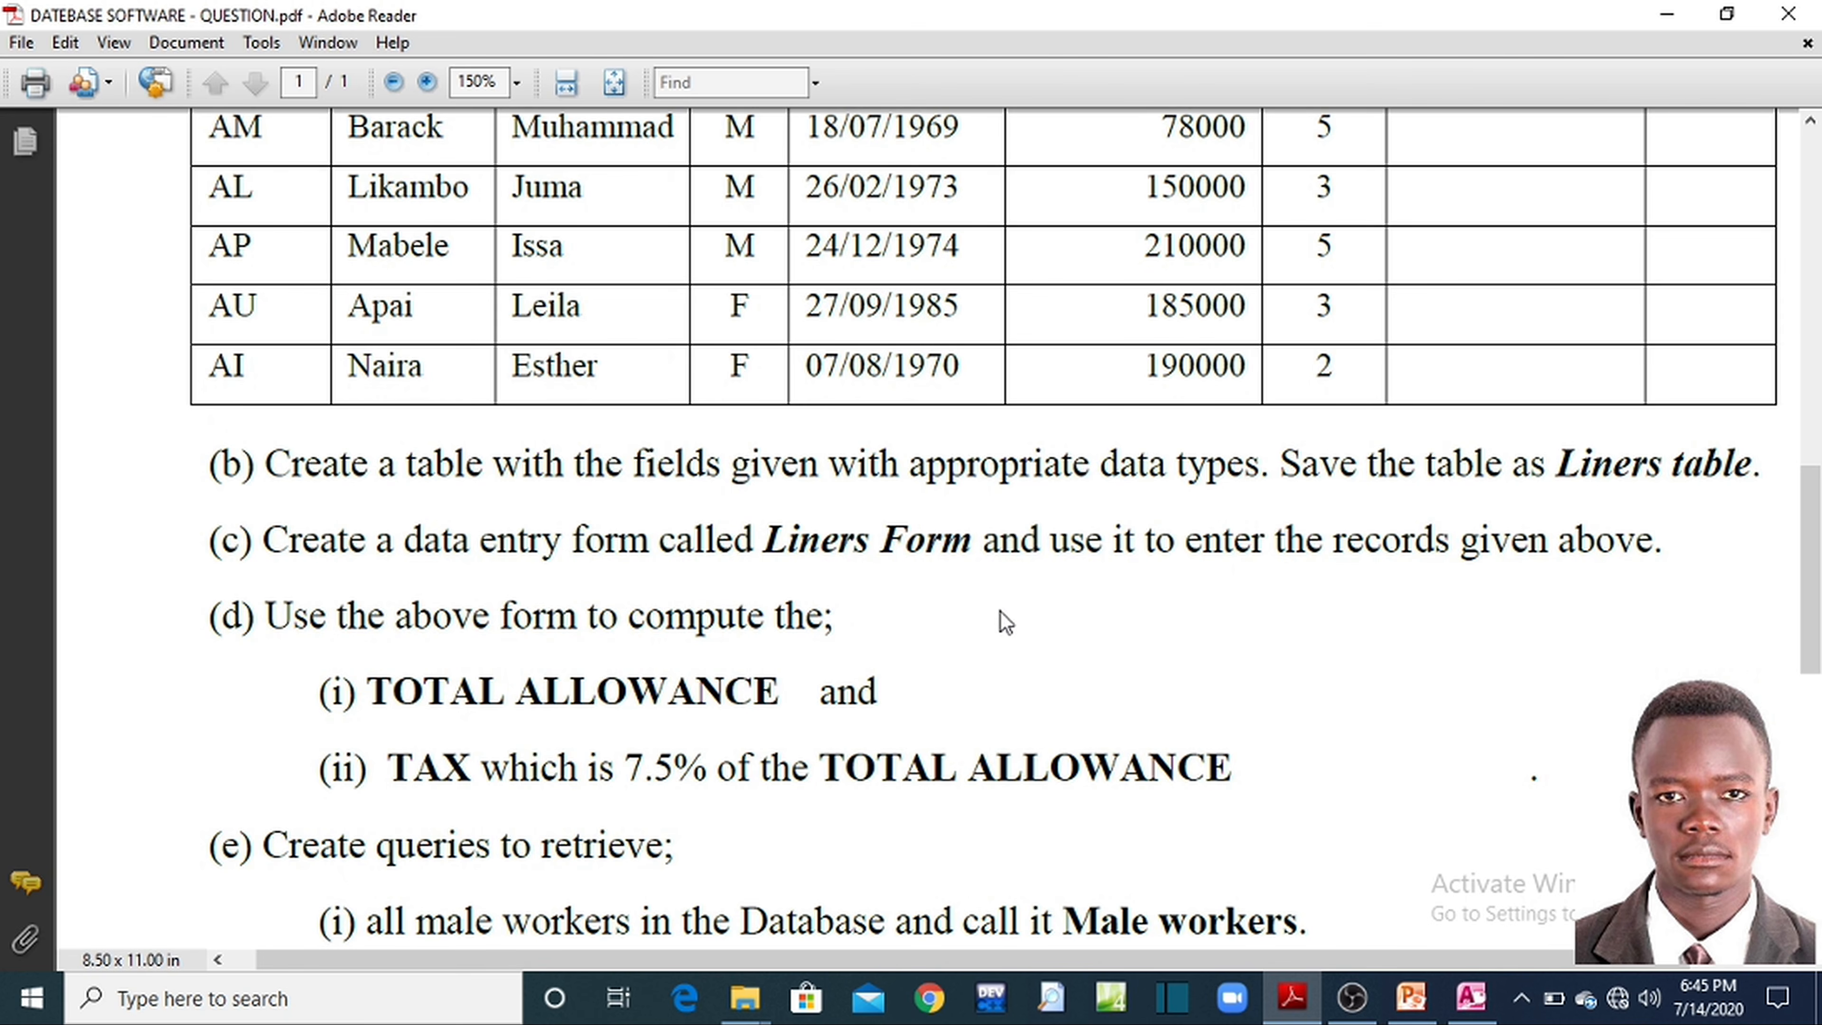
scroll(1005, 619, "up", 4)
scroll(1005, 610, "down", 4)
scroll(1005, 606, "down", 2)
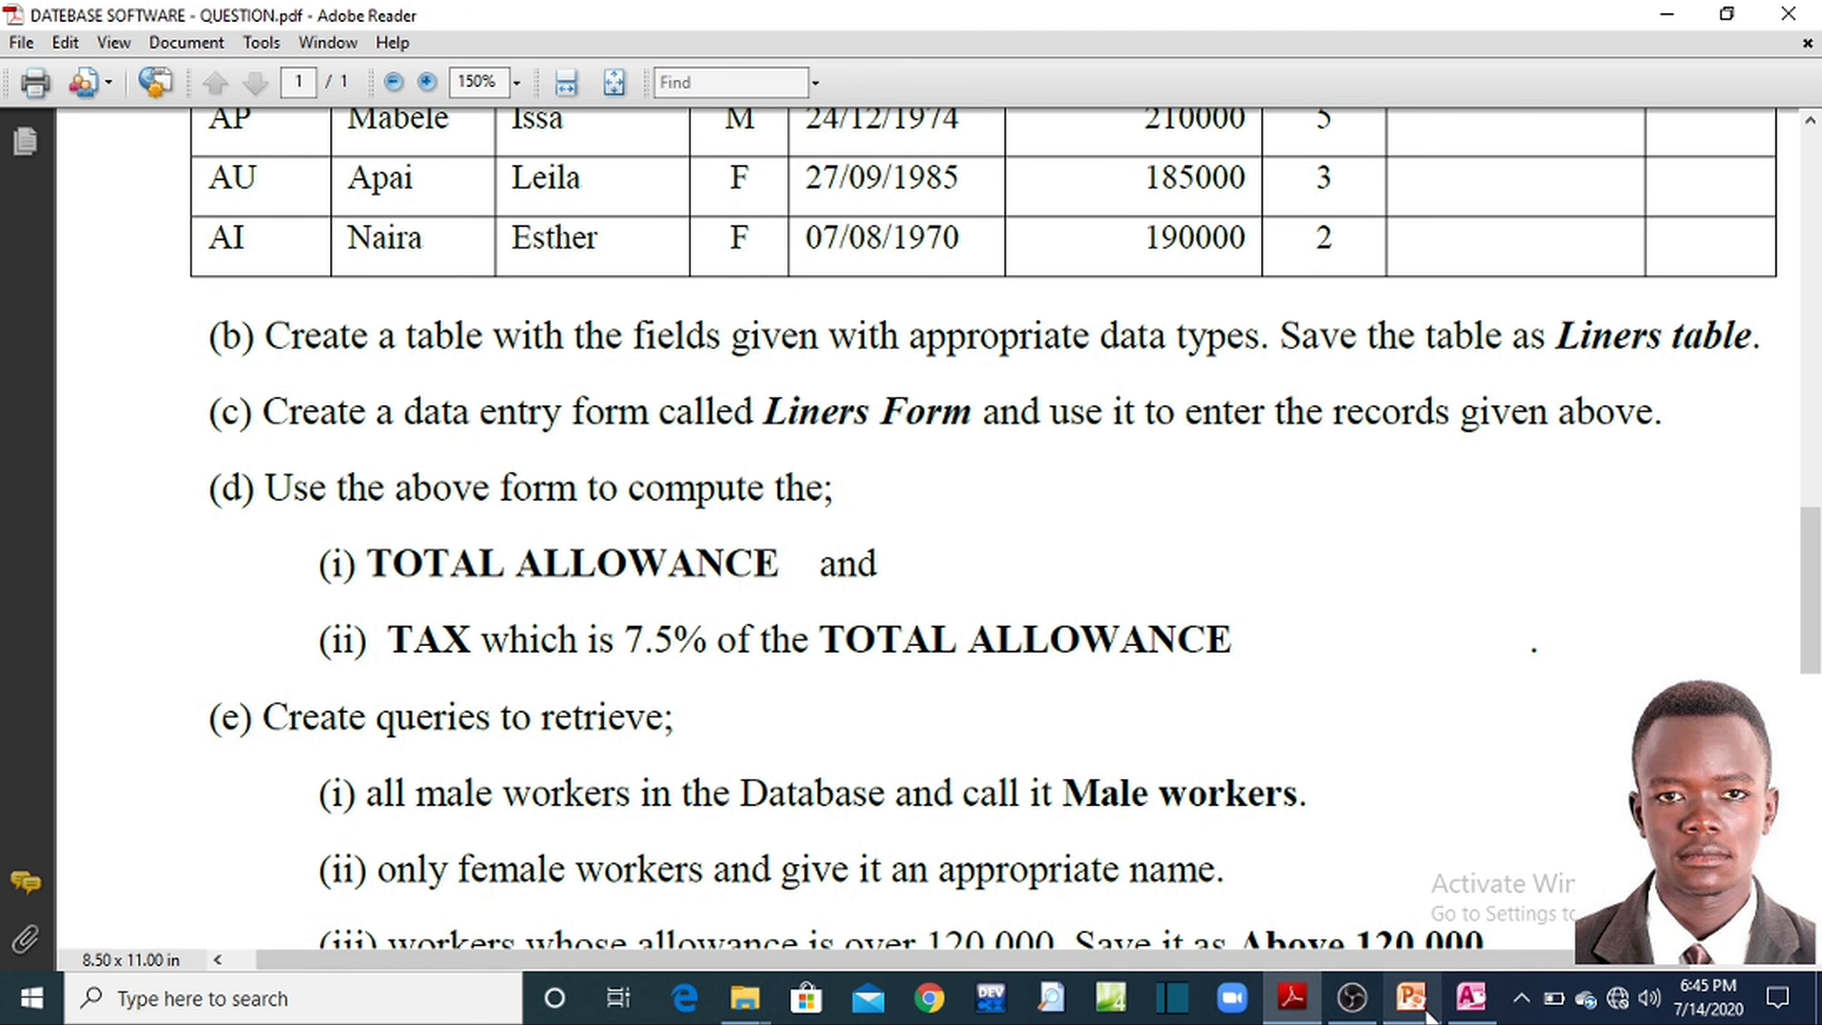
- Check the blank record of LINERS FORM in Access and reread the data table and computation tasks in the question PDF
left_click(1471, 998)
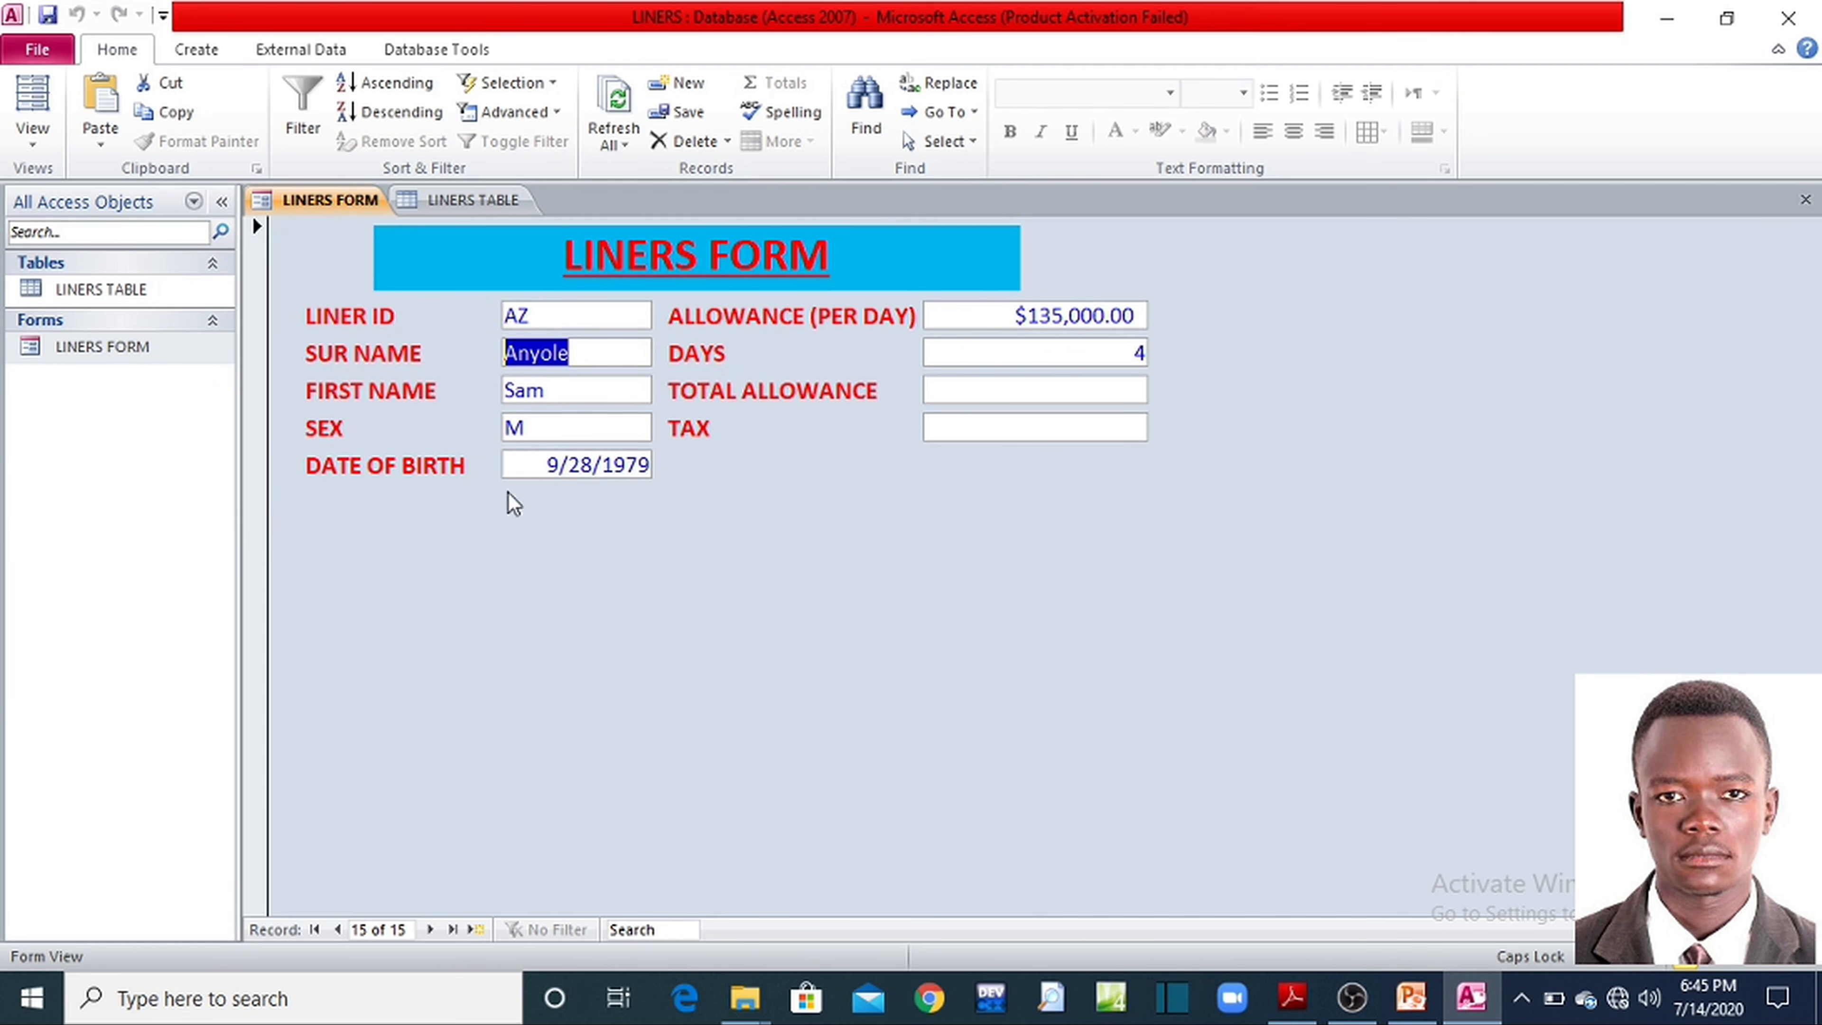
left_click(429, 930)
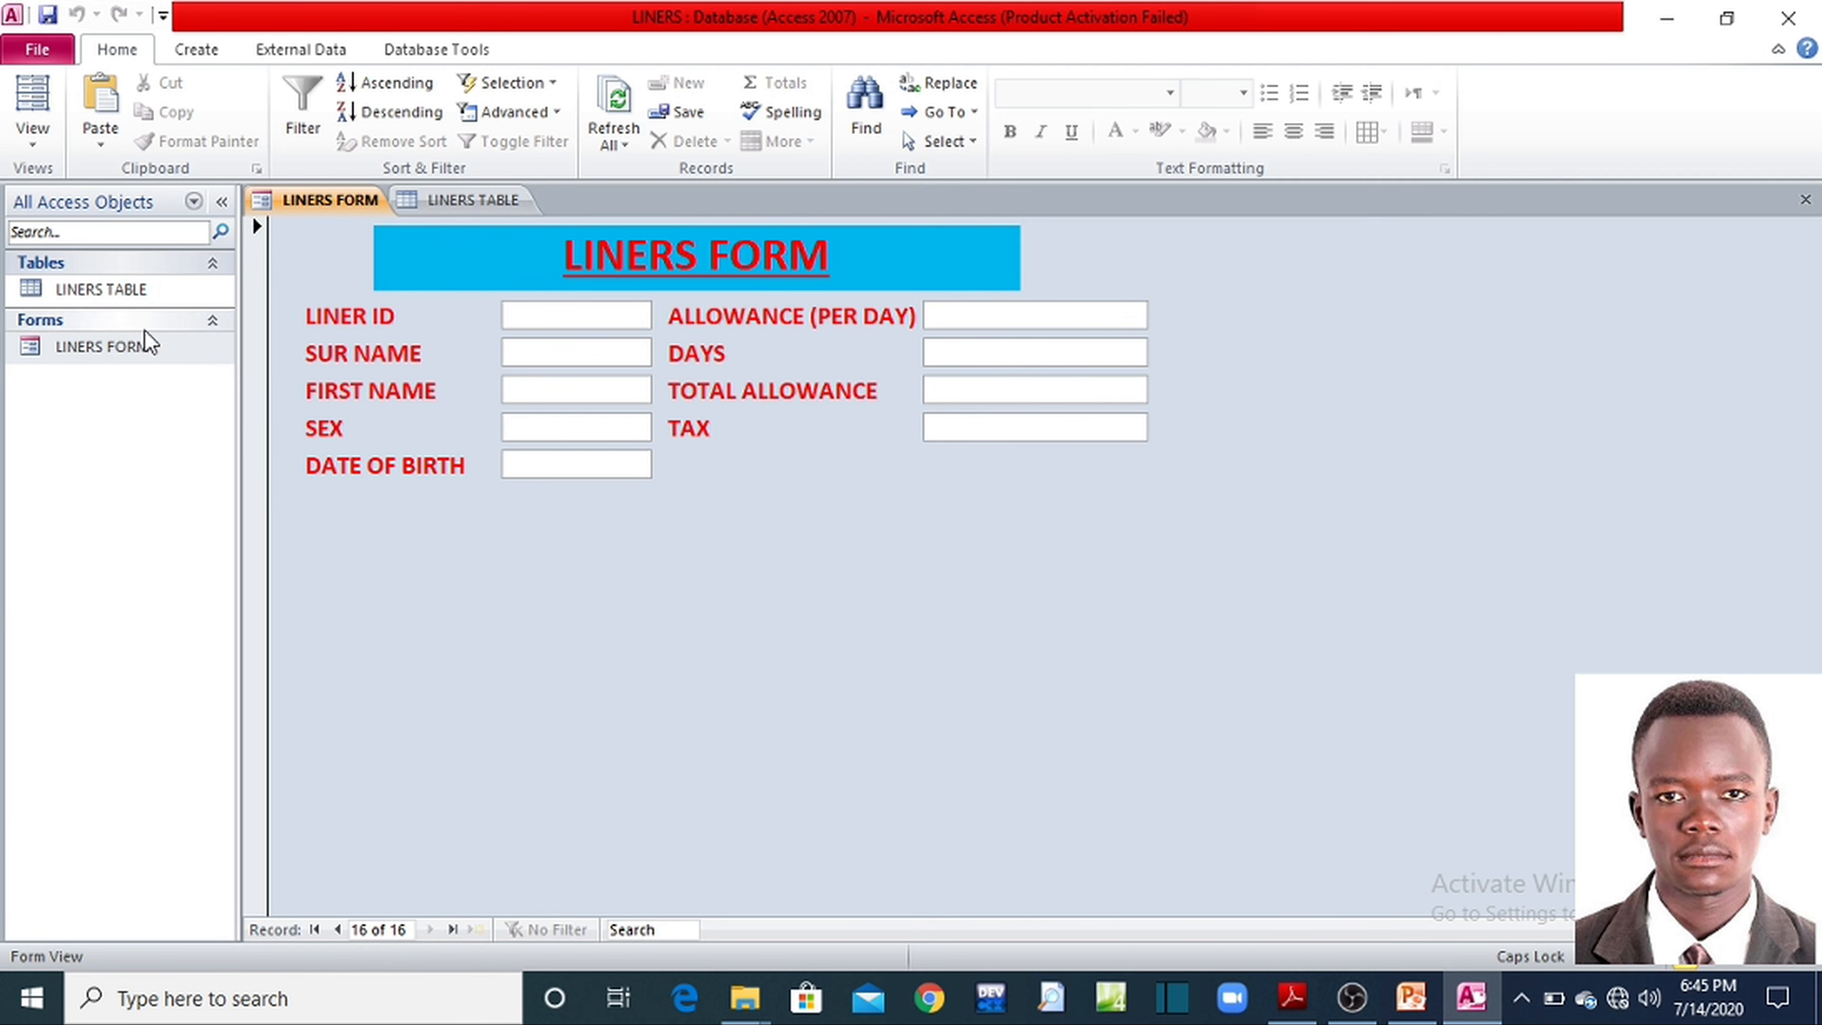
left_click(1291, 998)
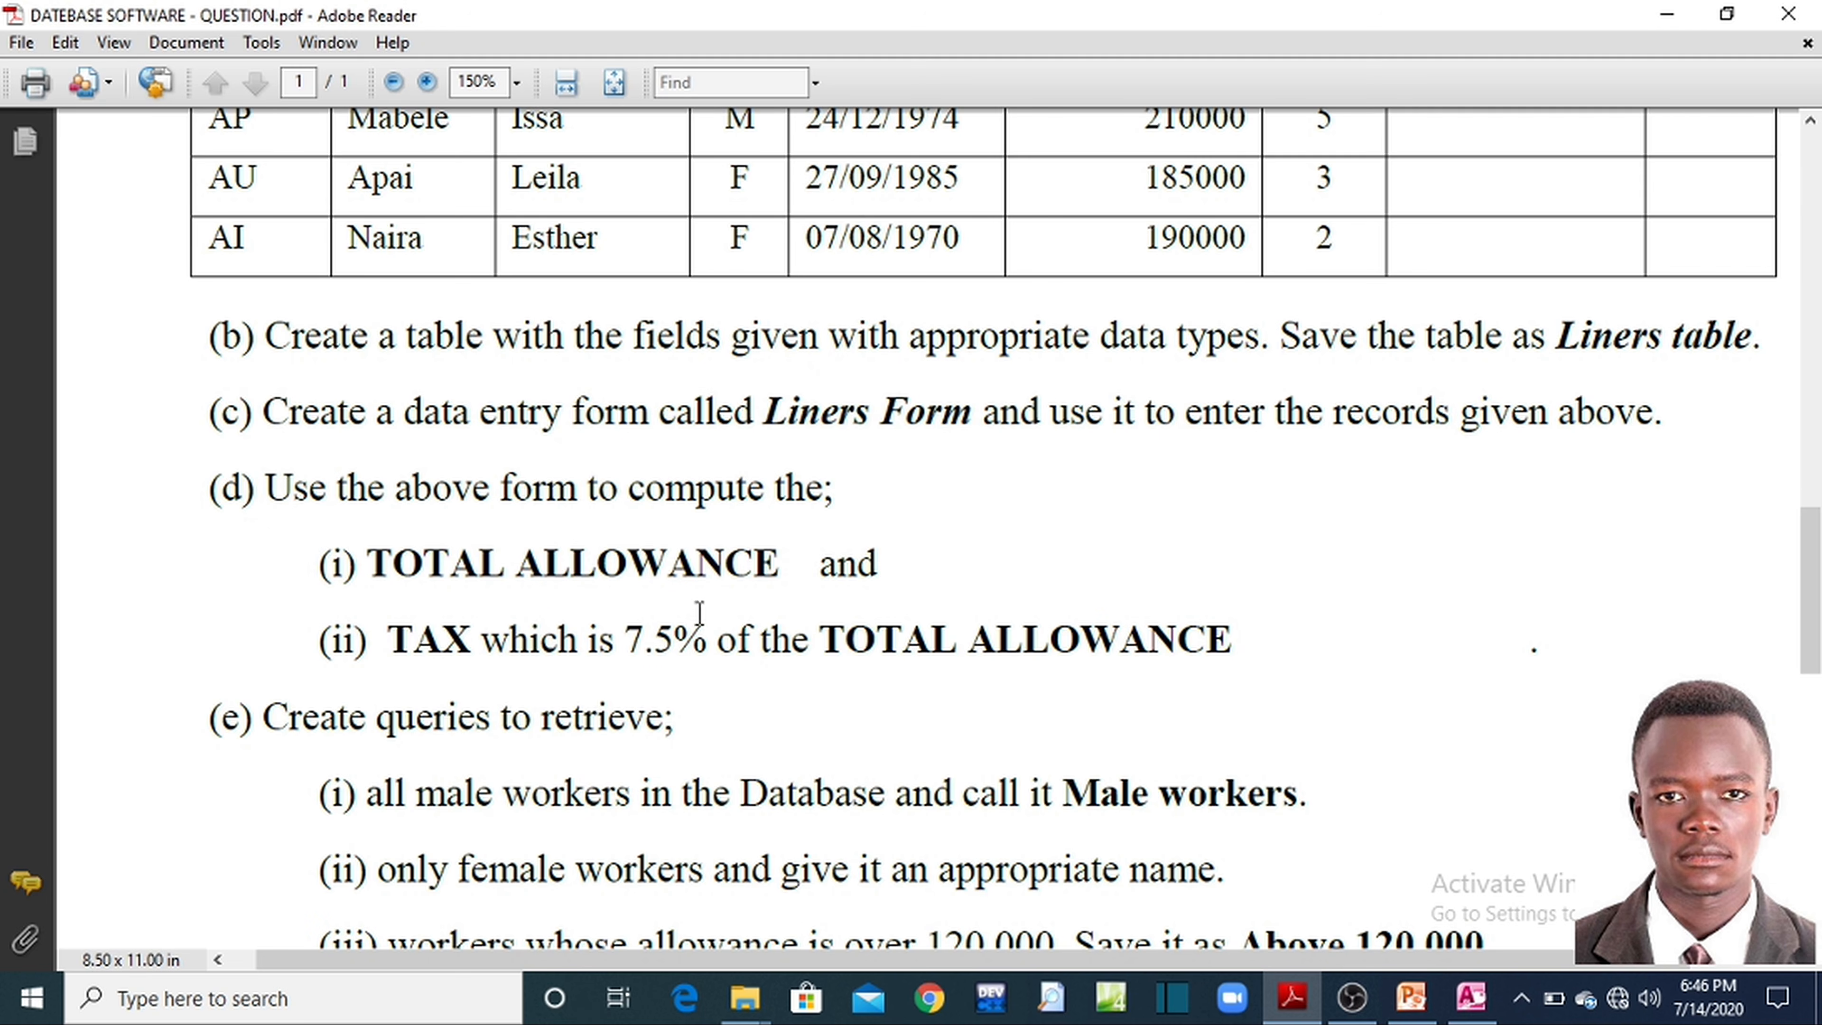
scroll(1506, 904, "up", 10)
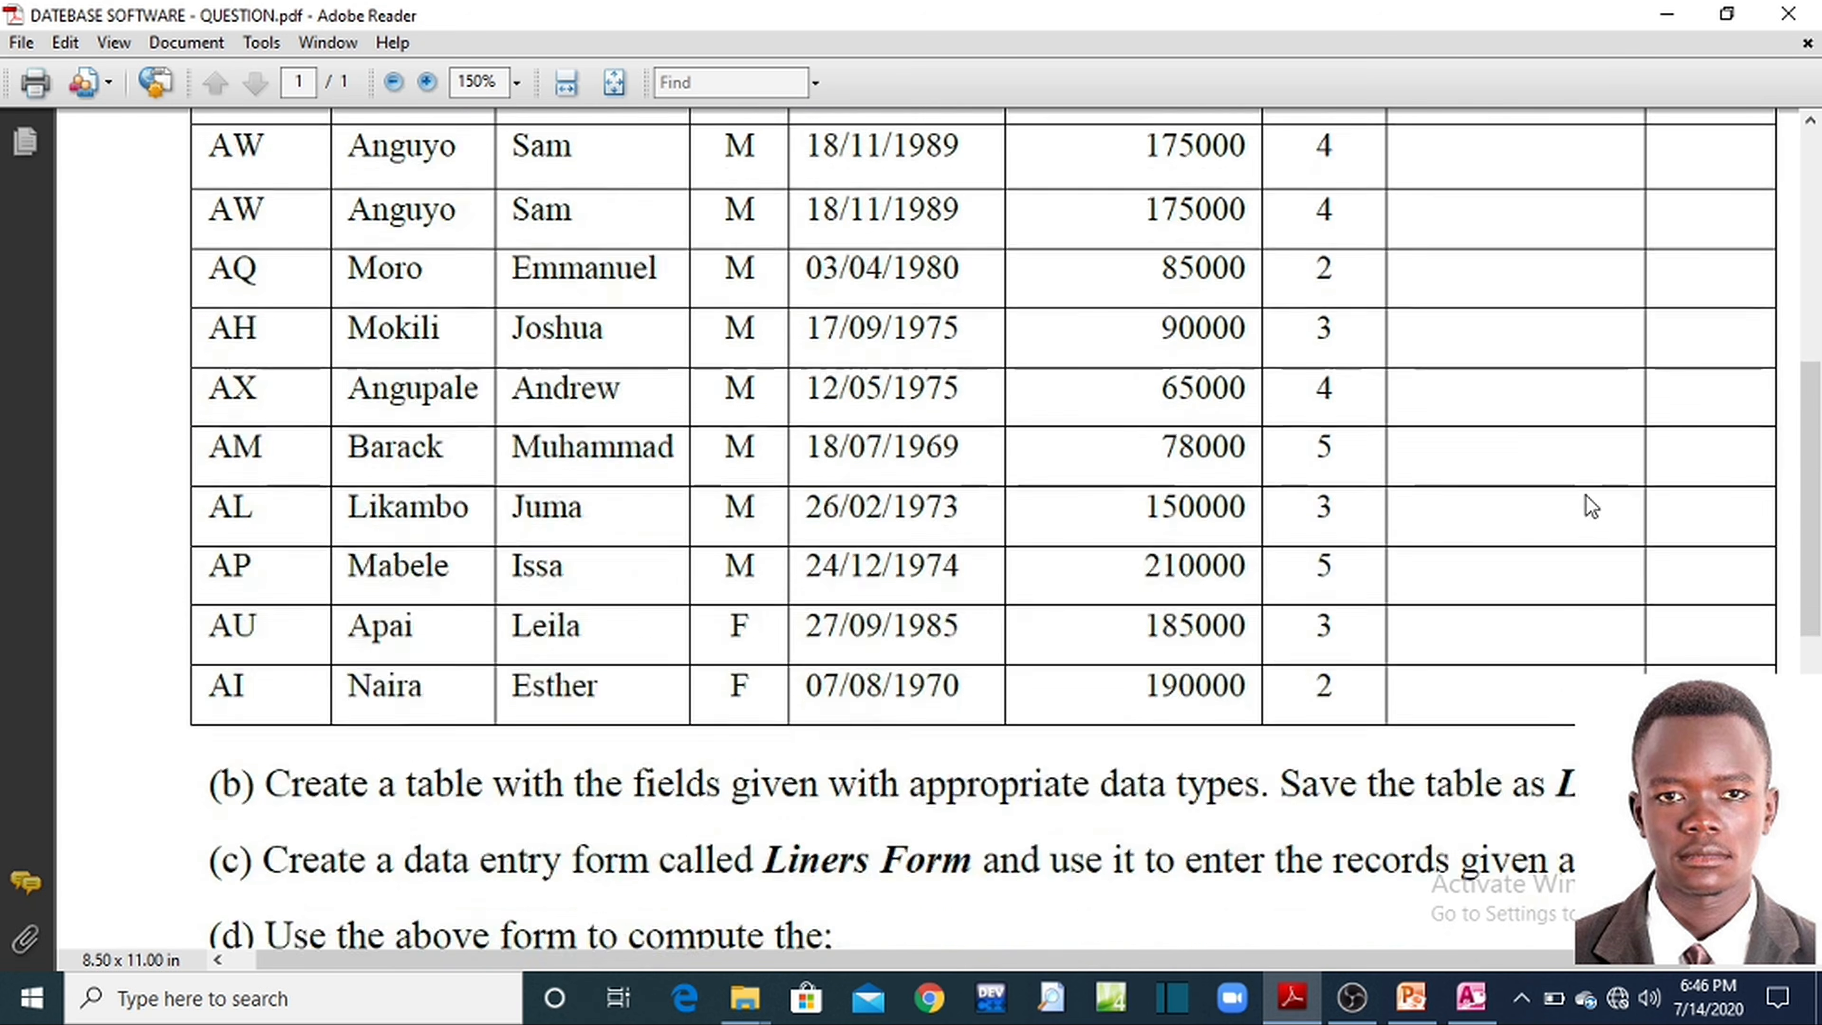
scroll(1613, 466, "up", 5)
scroll(1579, 546, "down", 12)
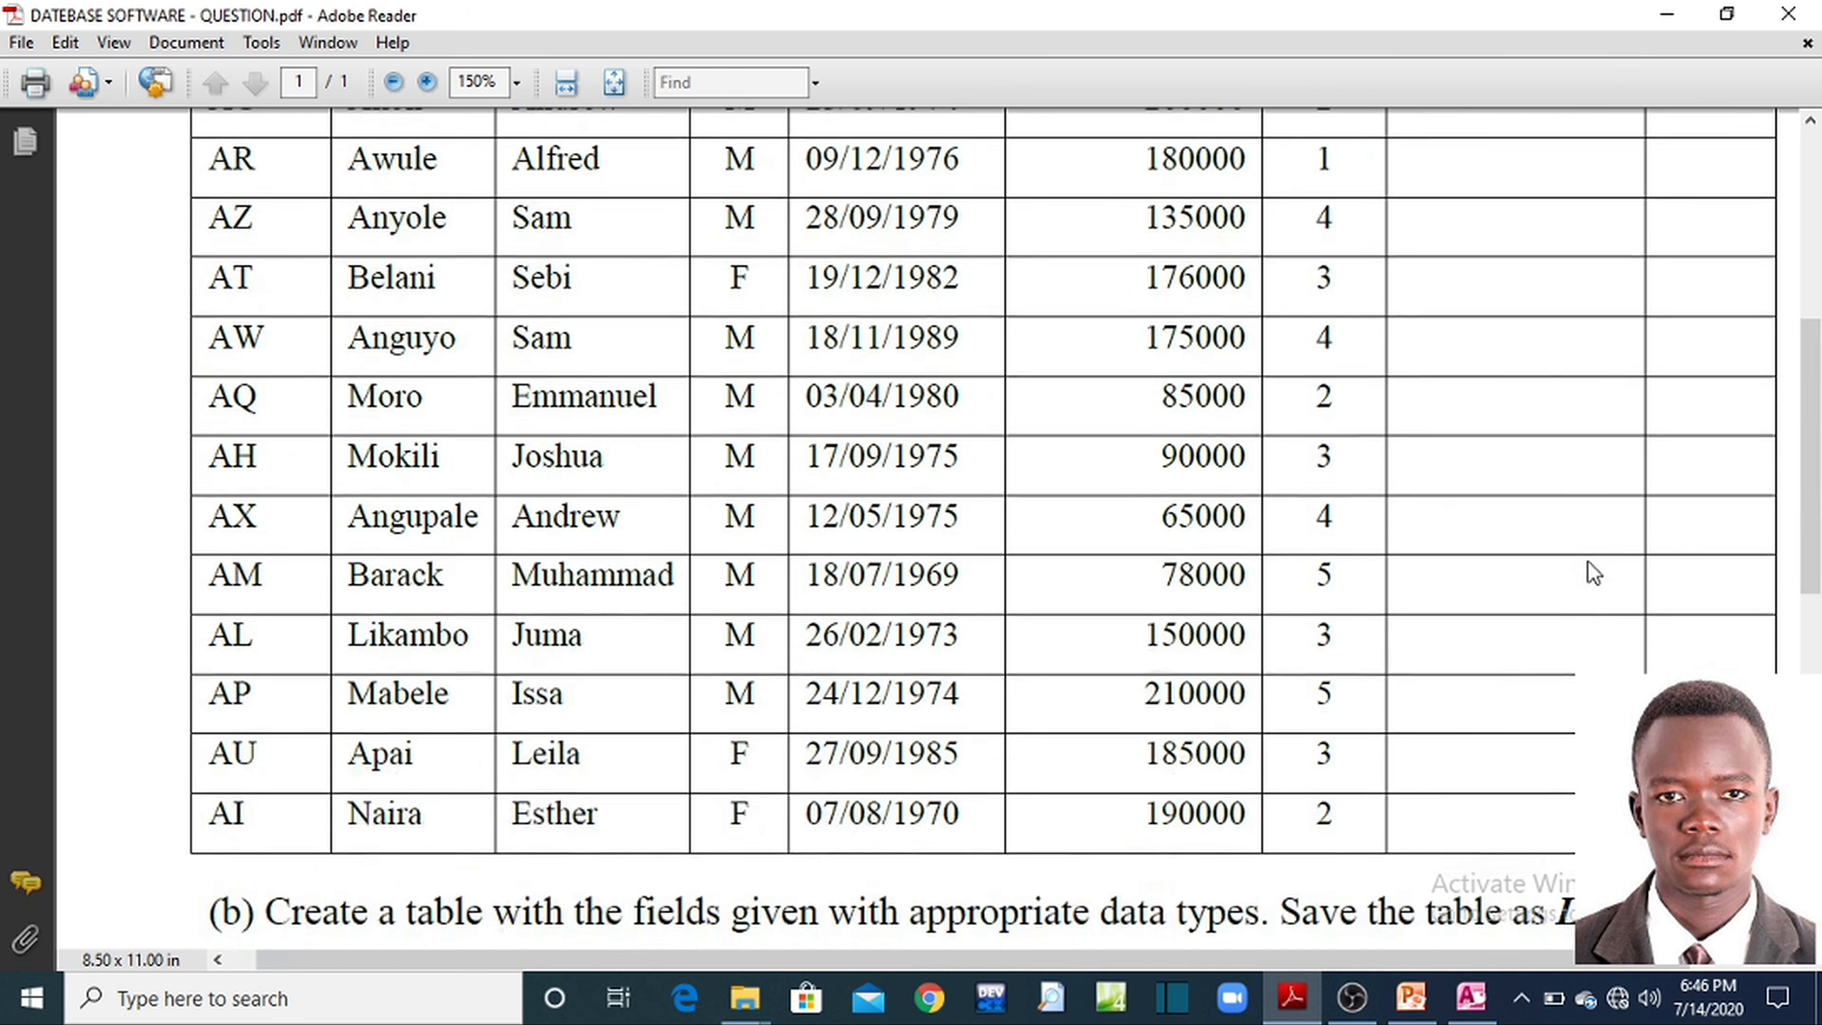
scroll(1588, 561, "down", 3)
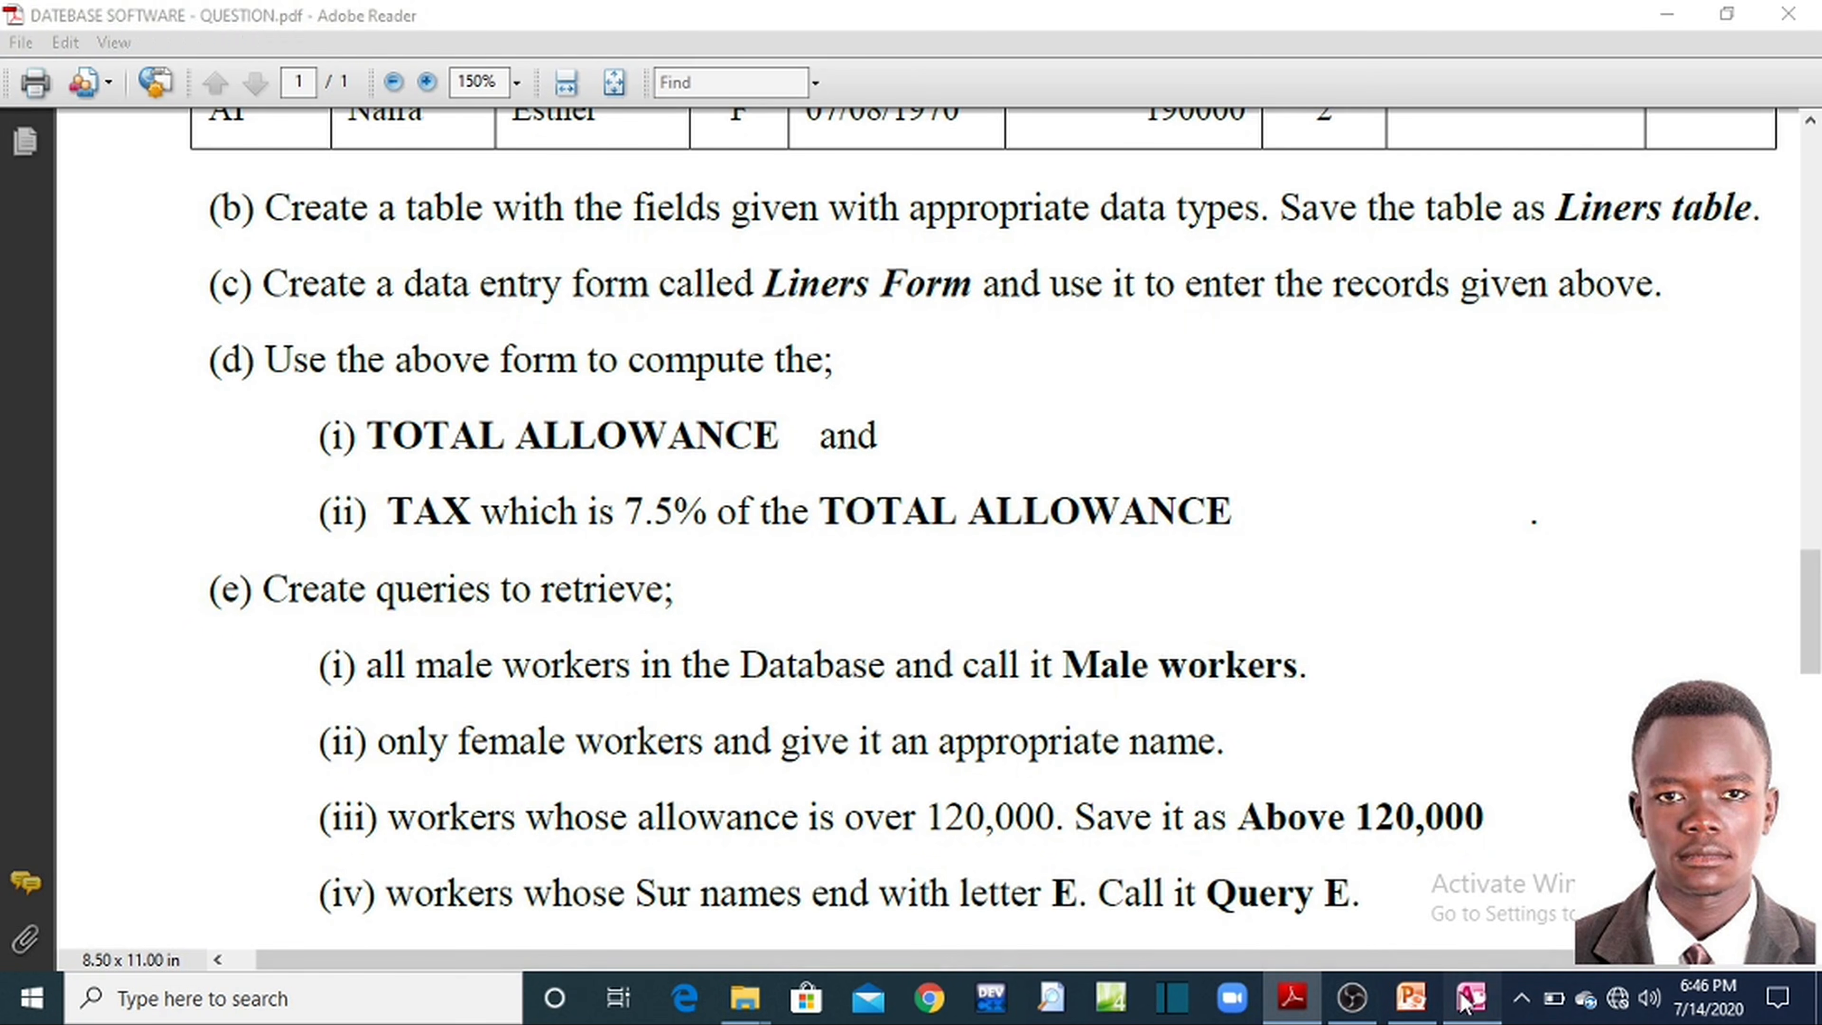
- Switch to Access, open LINERS FORM in Design View and start editing the TOTAL ALLOWANCE text box
left_click(1471, 999)
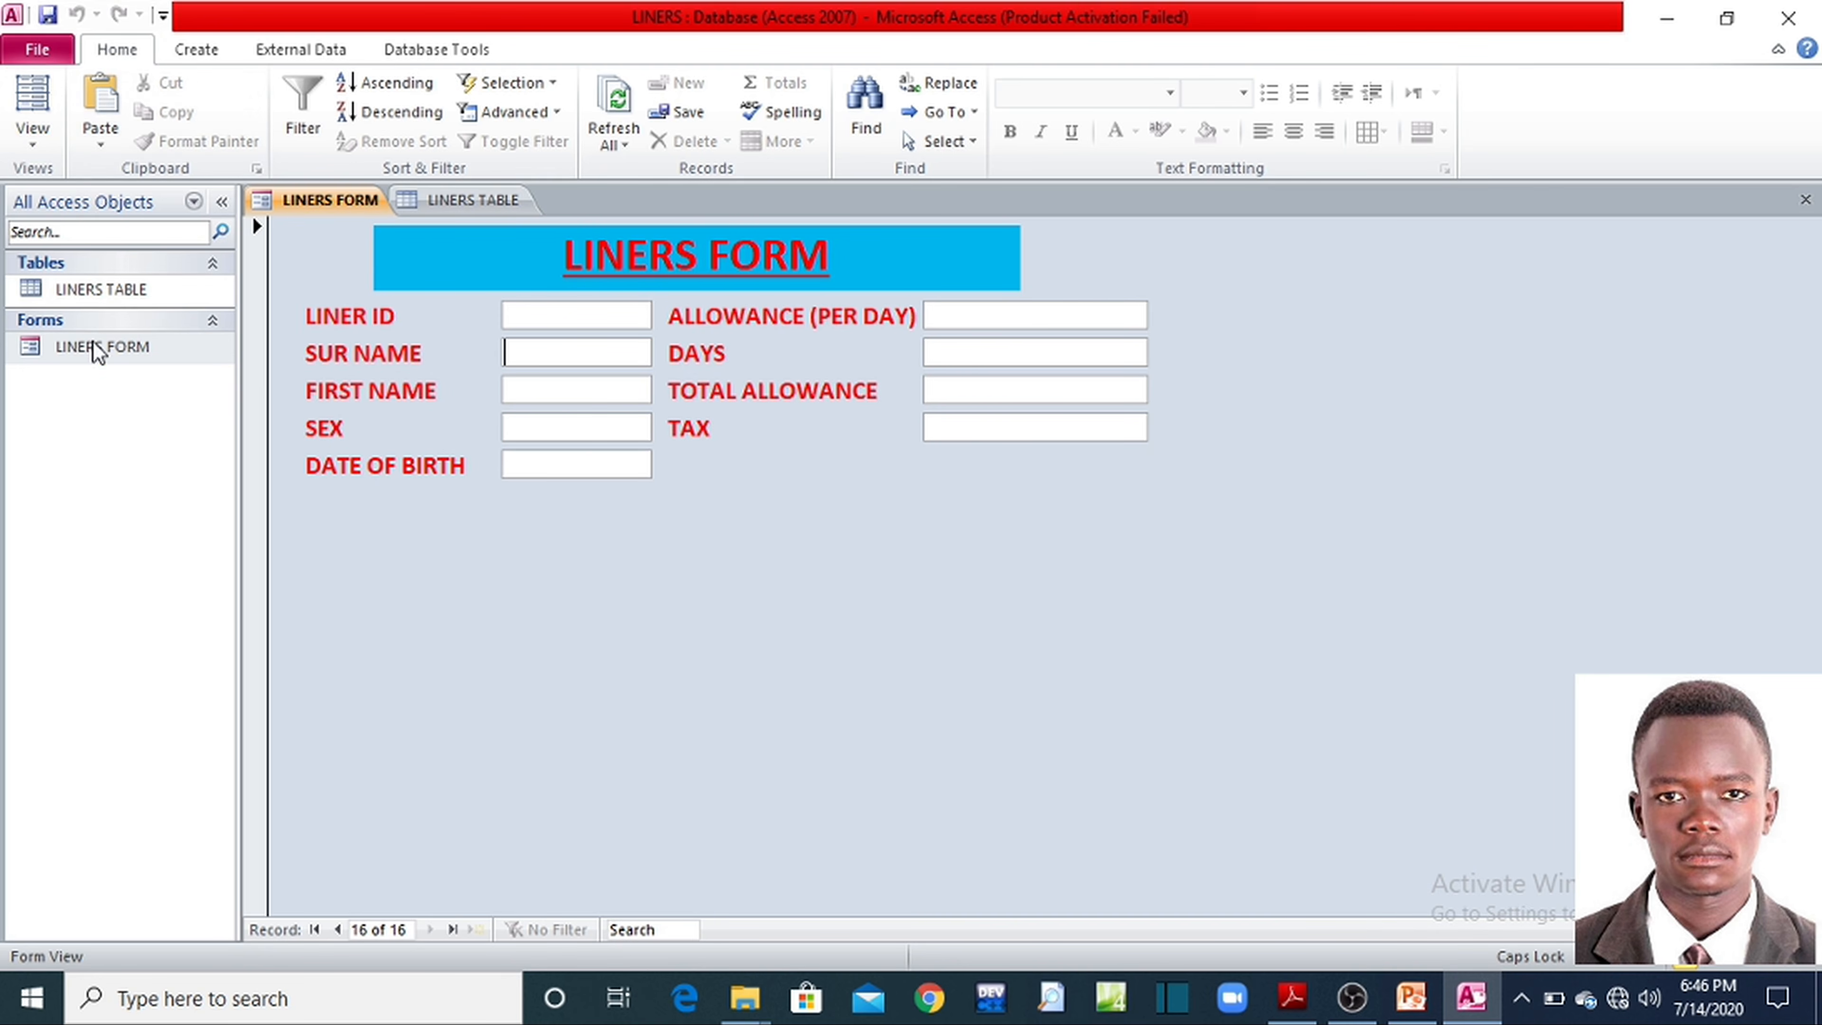
left_click(48, 143)
left_click(147, 481)
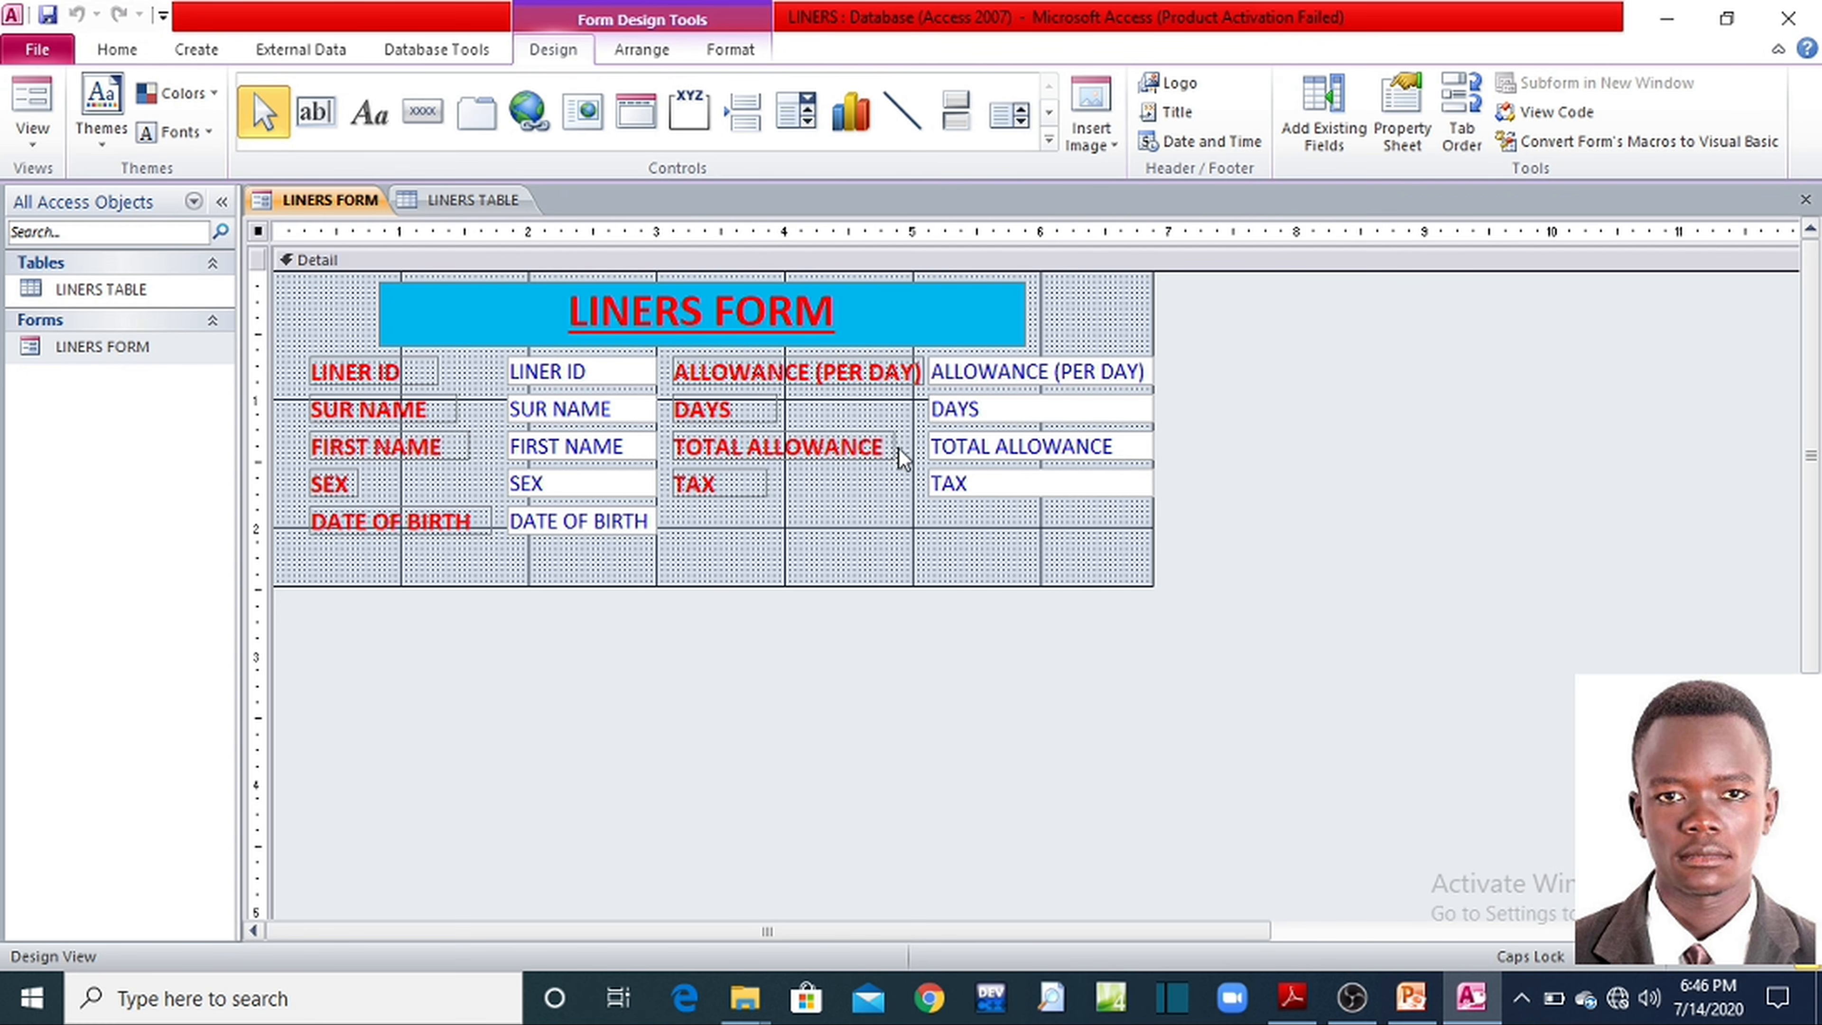
left_click(1127, 456)
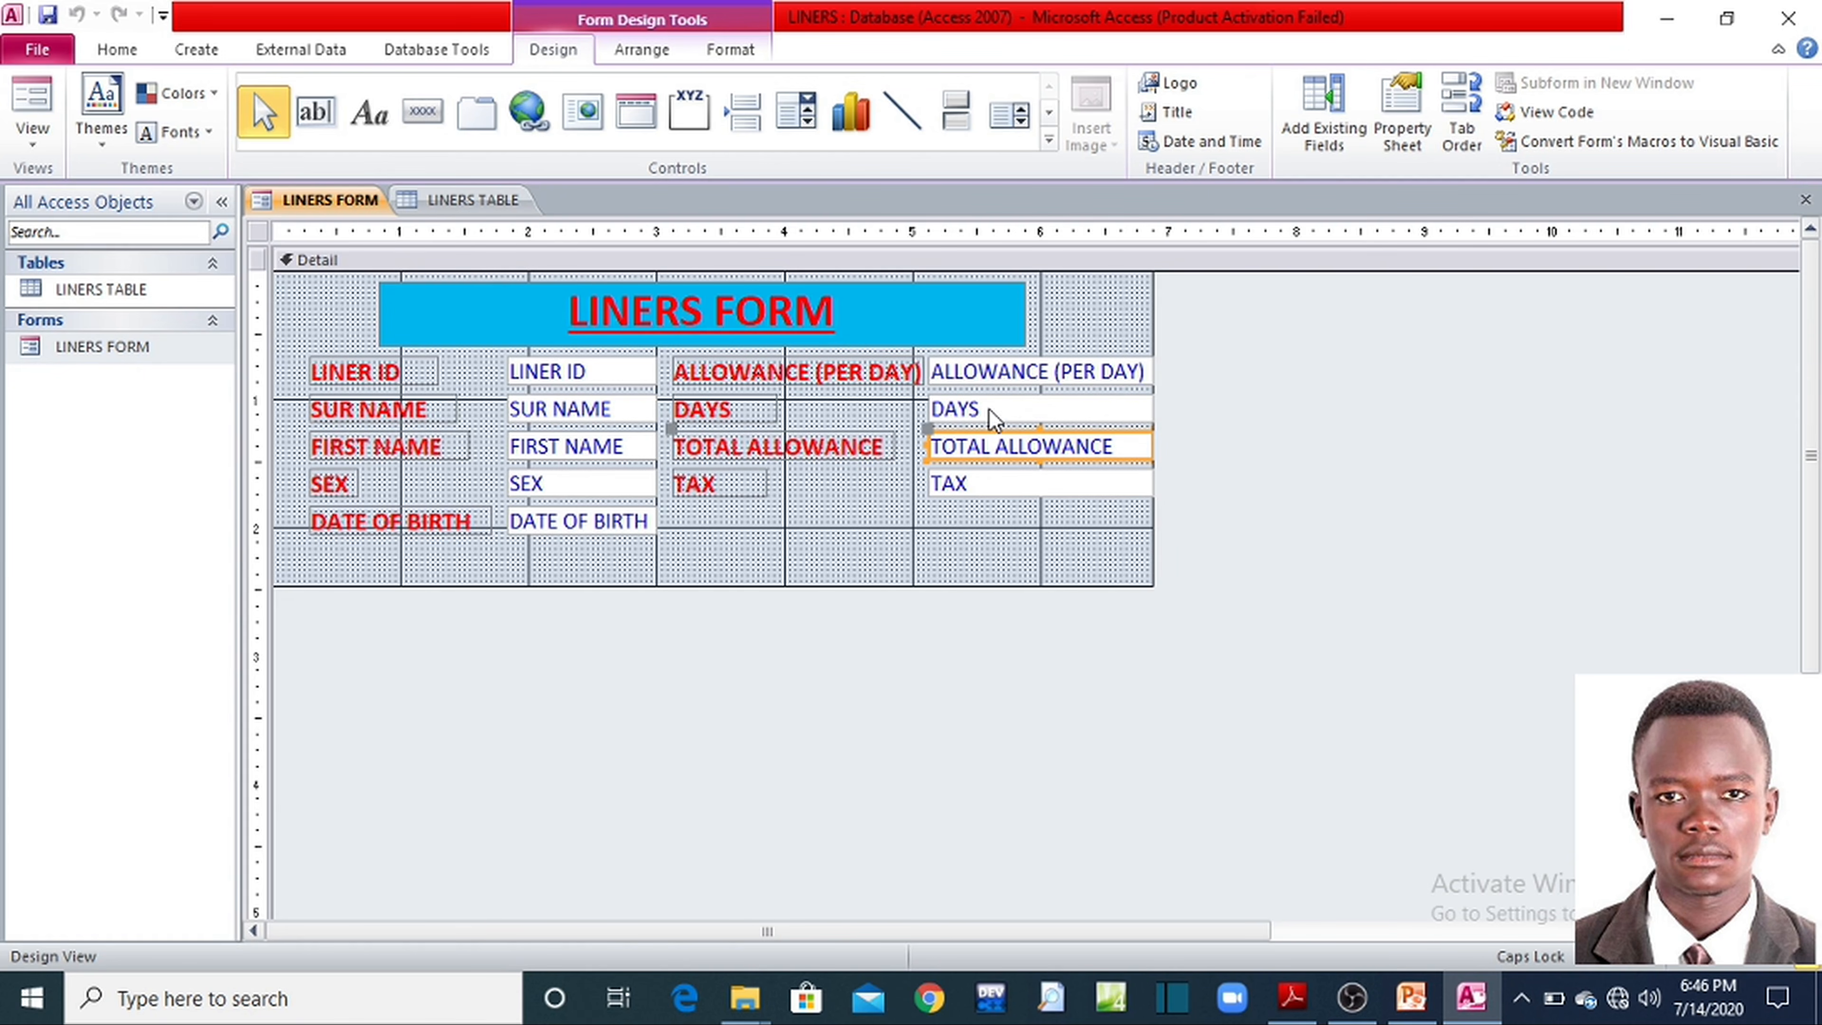
left_click(1132, 445)
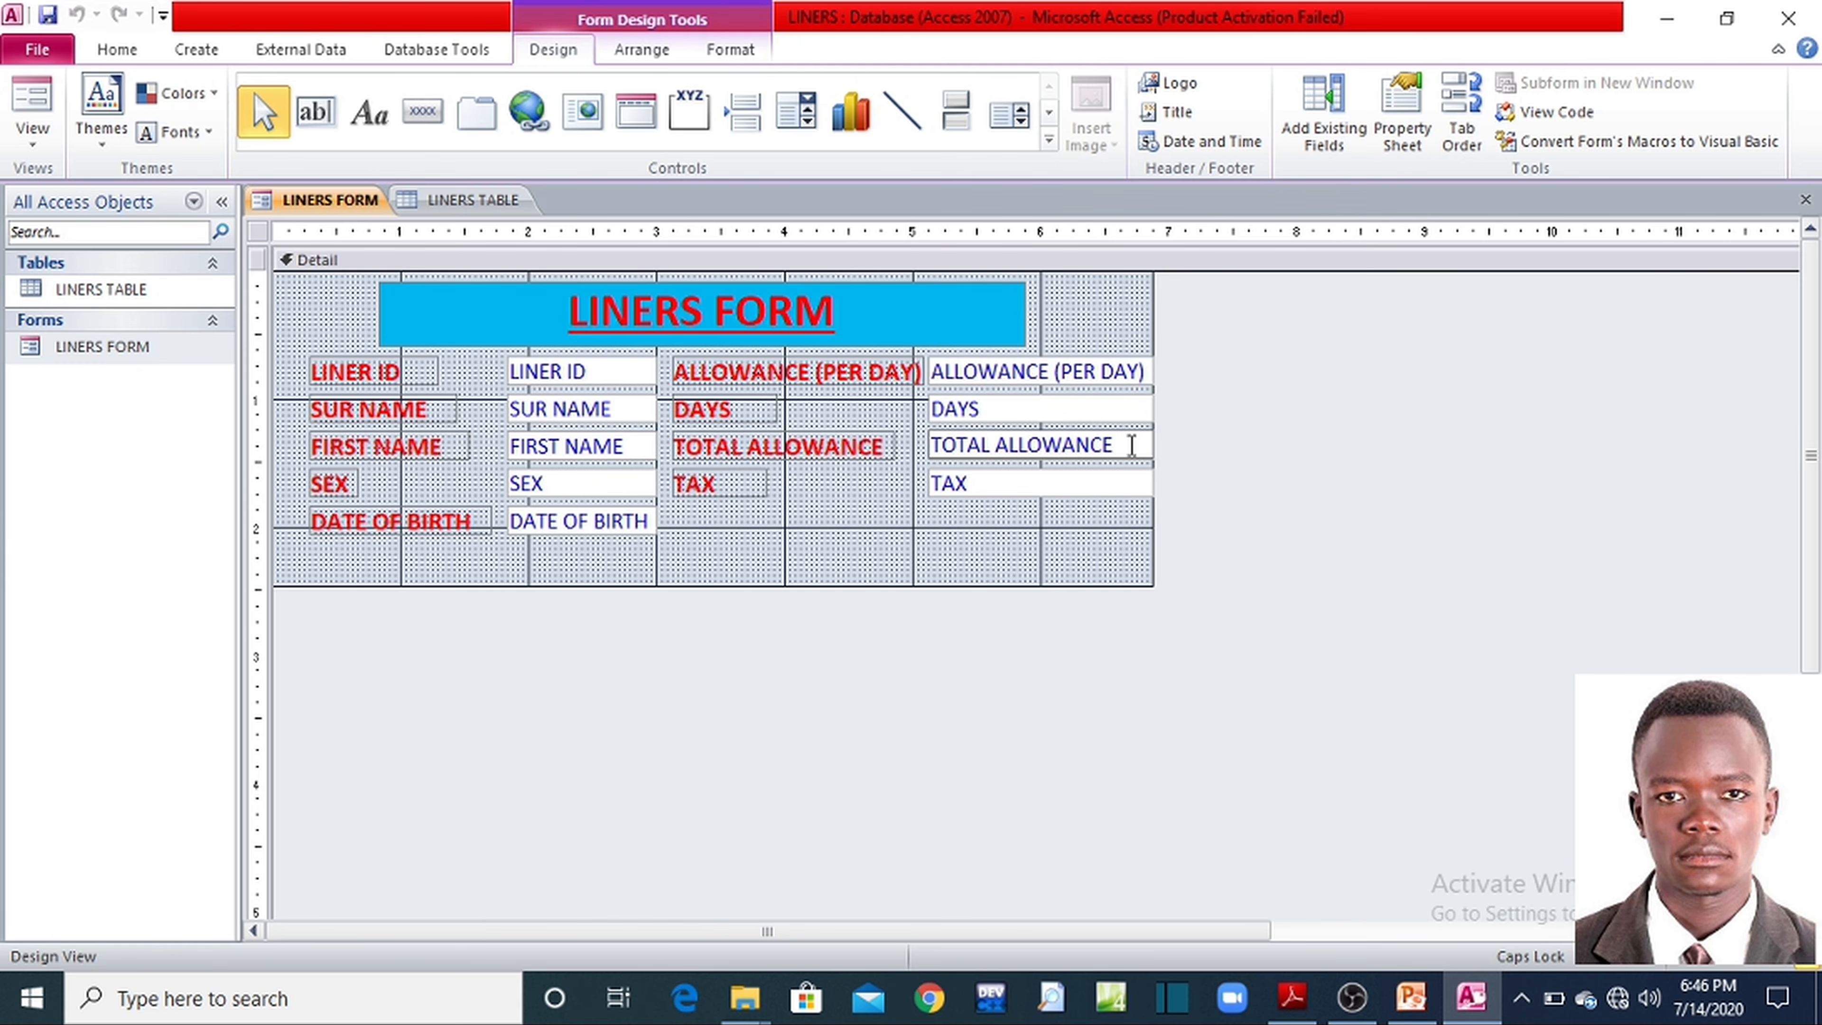
left_click_drag(1116, 446, 1042, 446)
left_click(1041, 445)
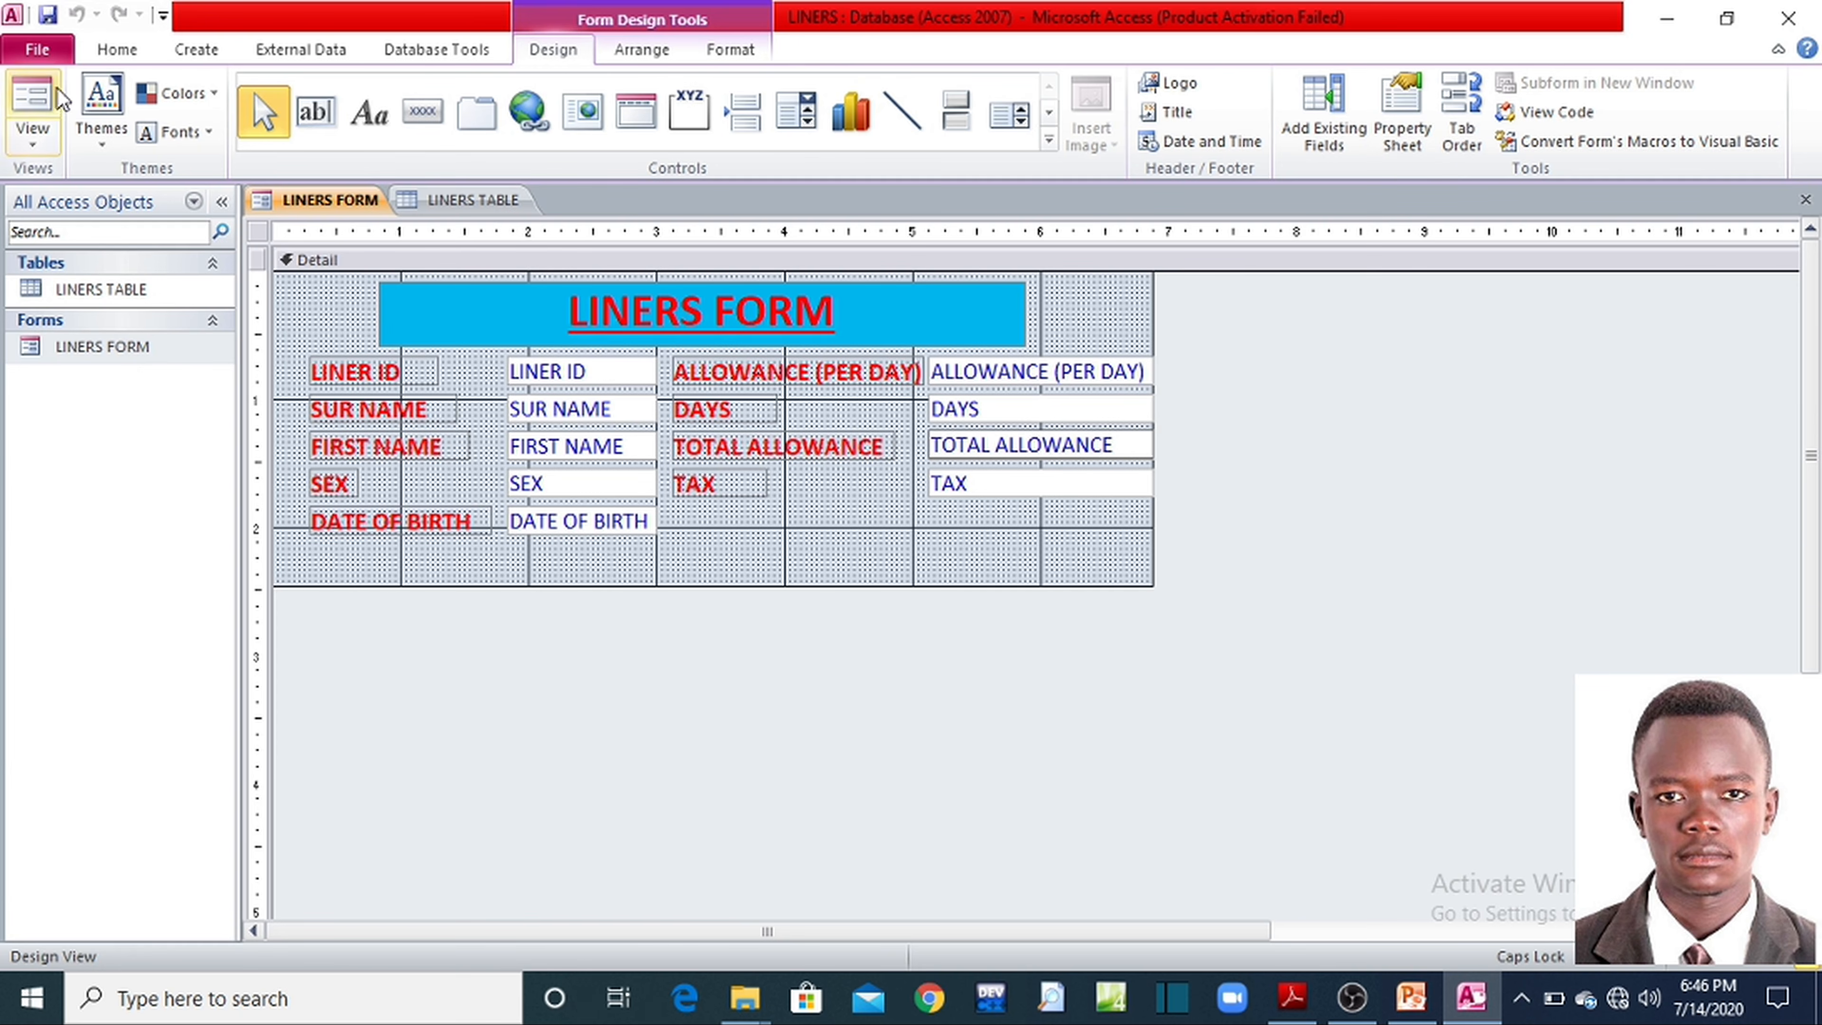
- Look at the TOTAL ALLOWANCE field in Form View and return LINERS FORM to Design View
left_click(29, 142)
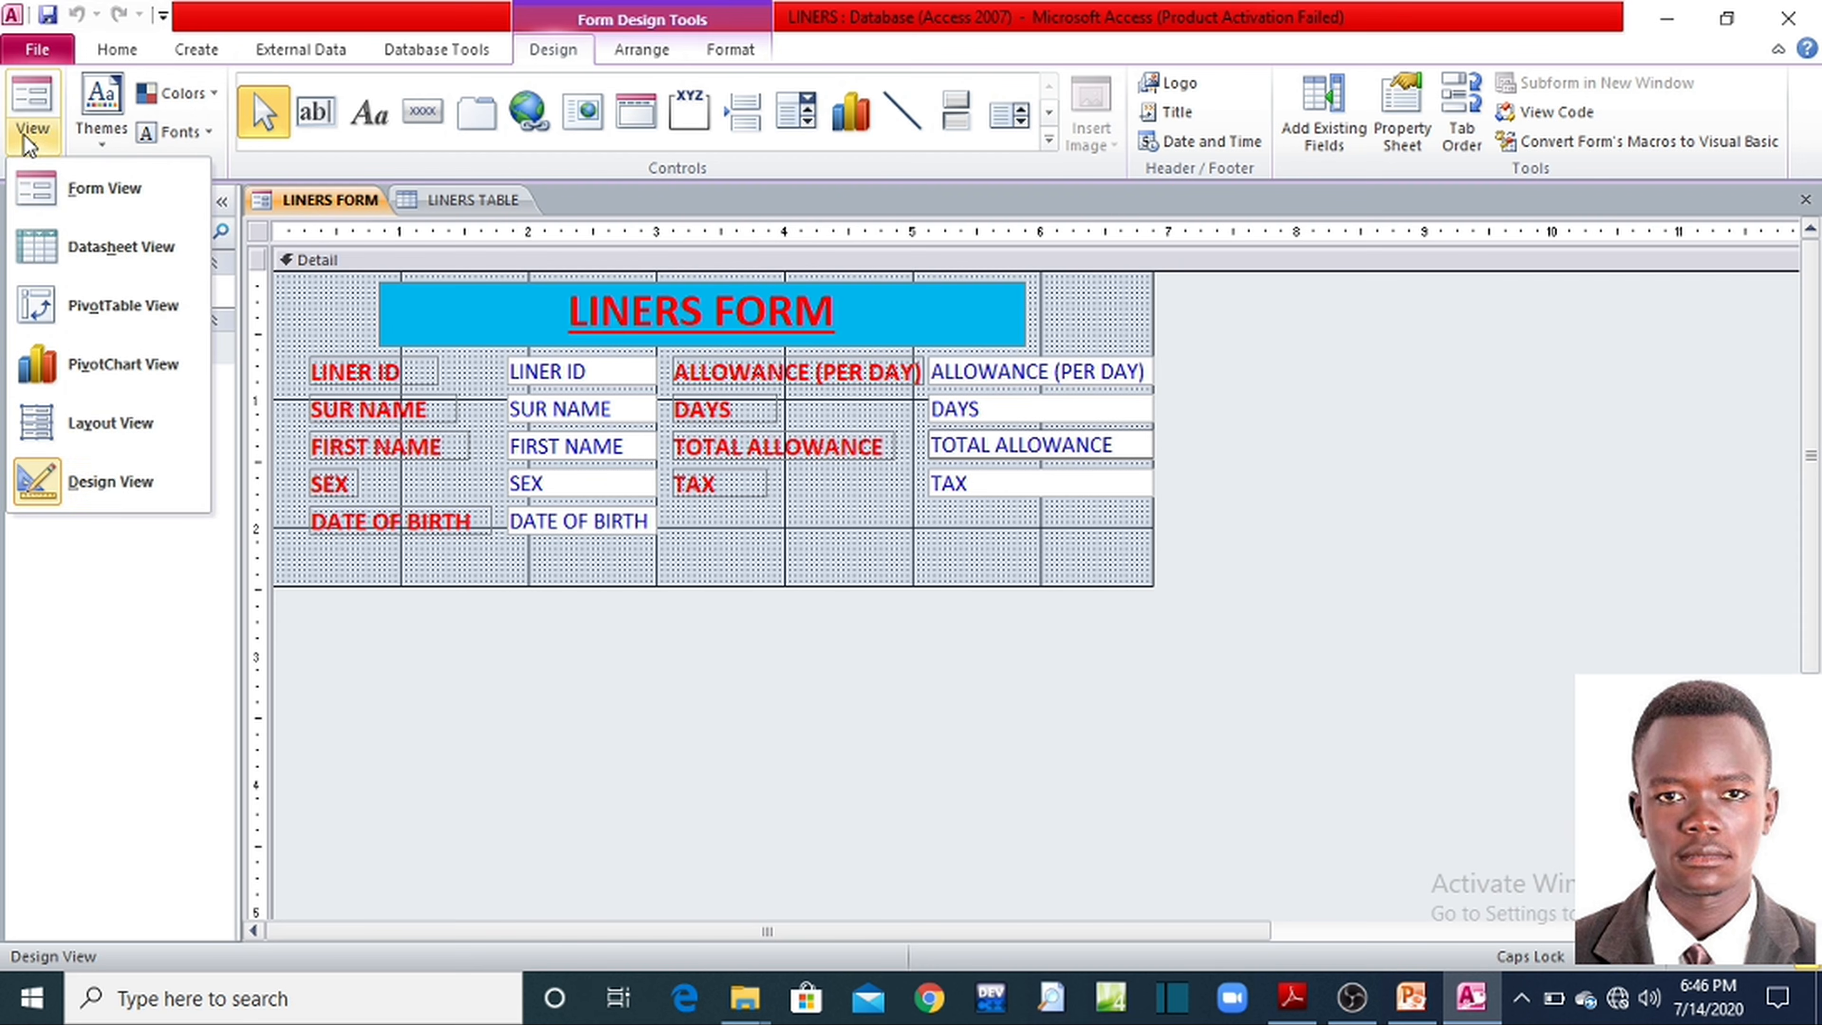
left_click(103, 479)
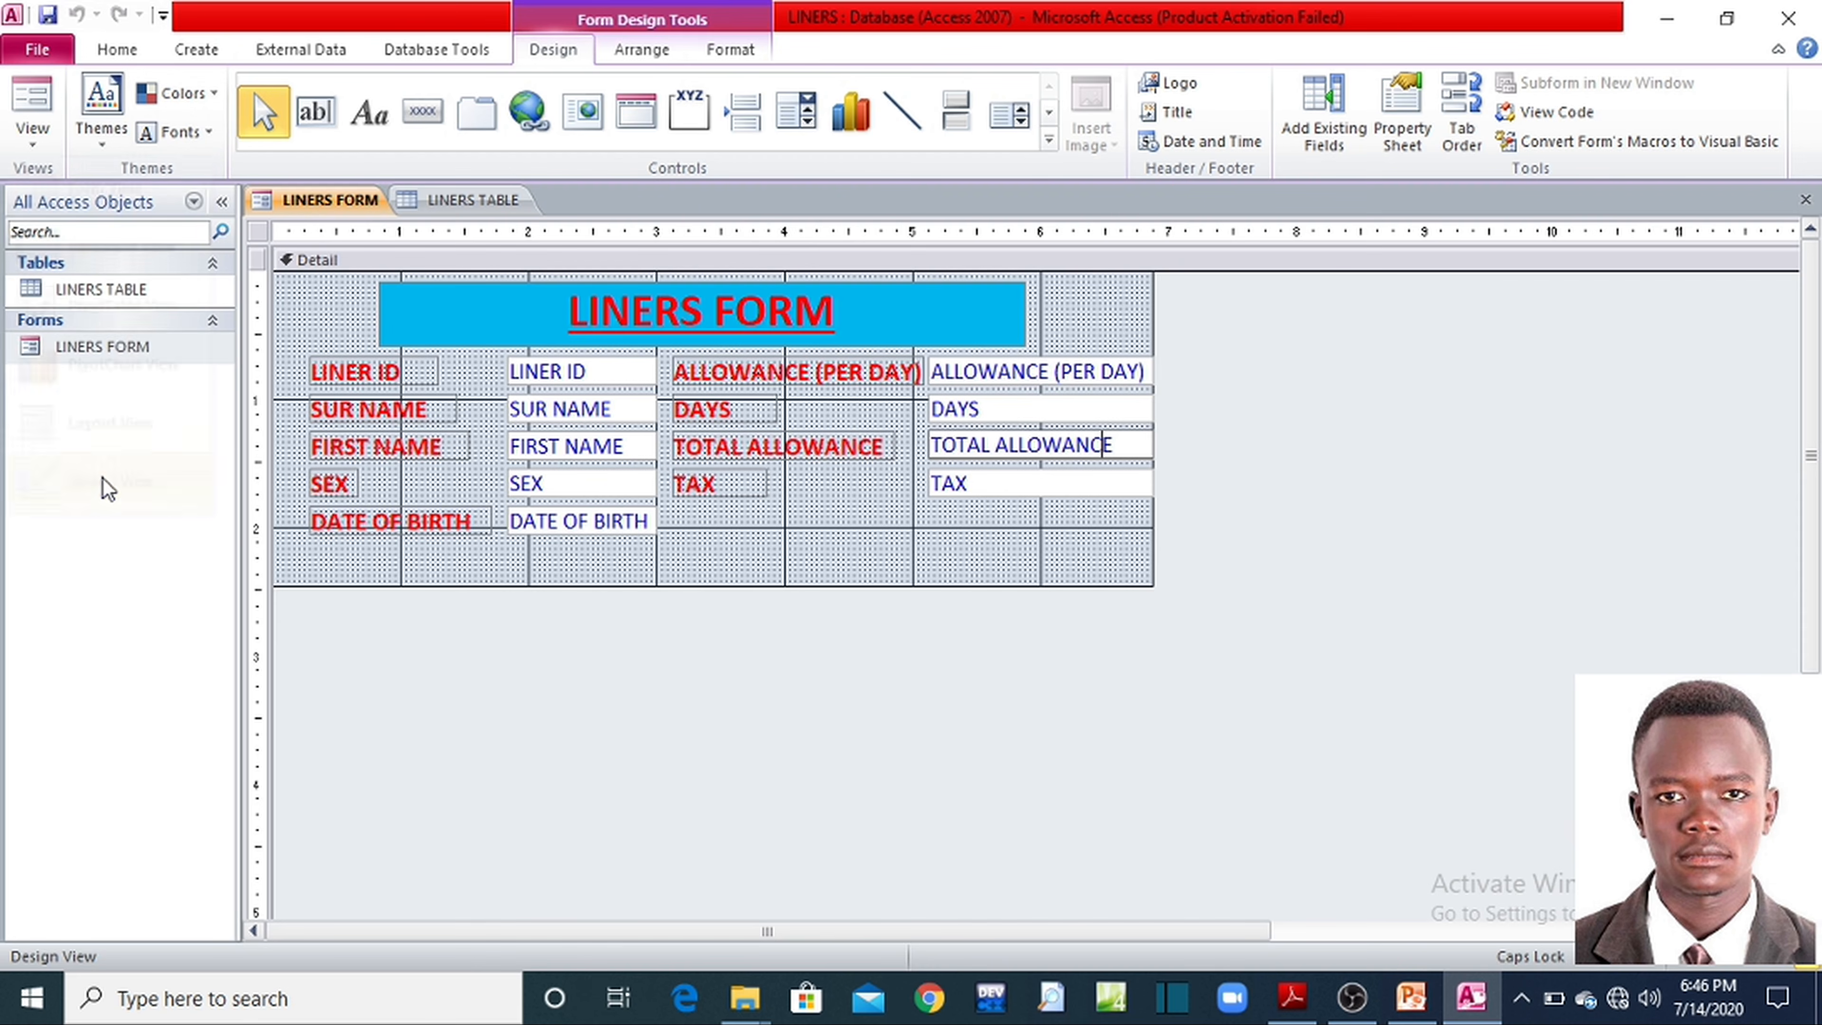
double_click(112, 353)
left_click(1078, 395)
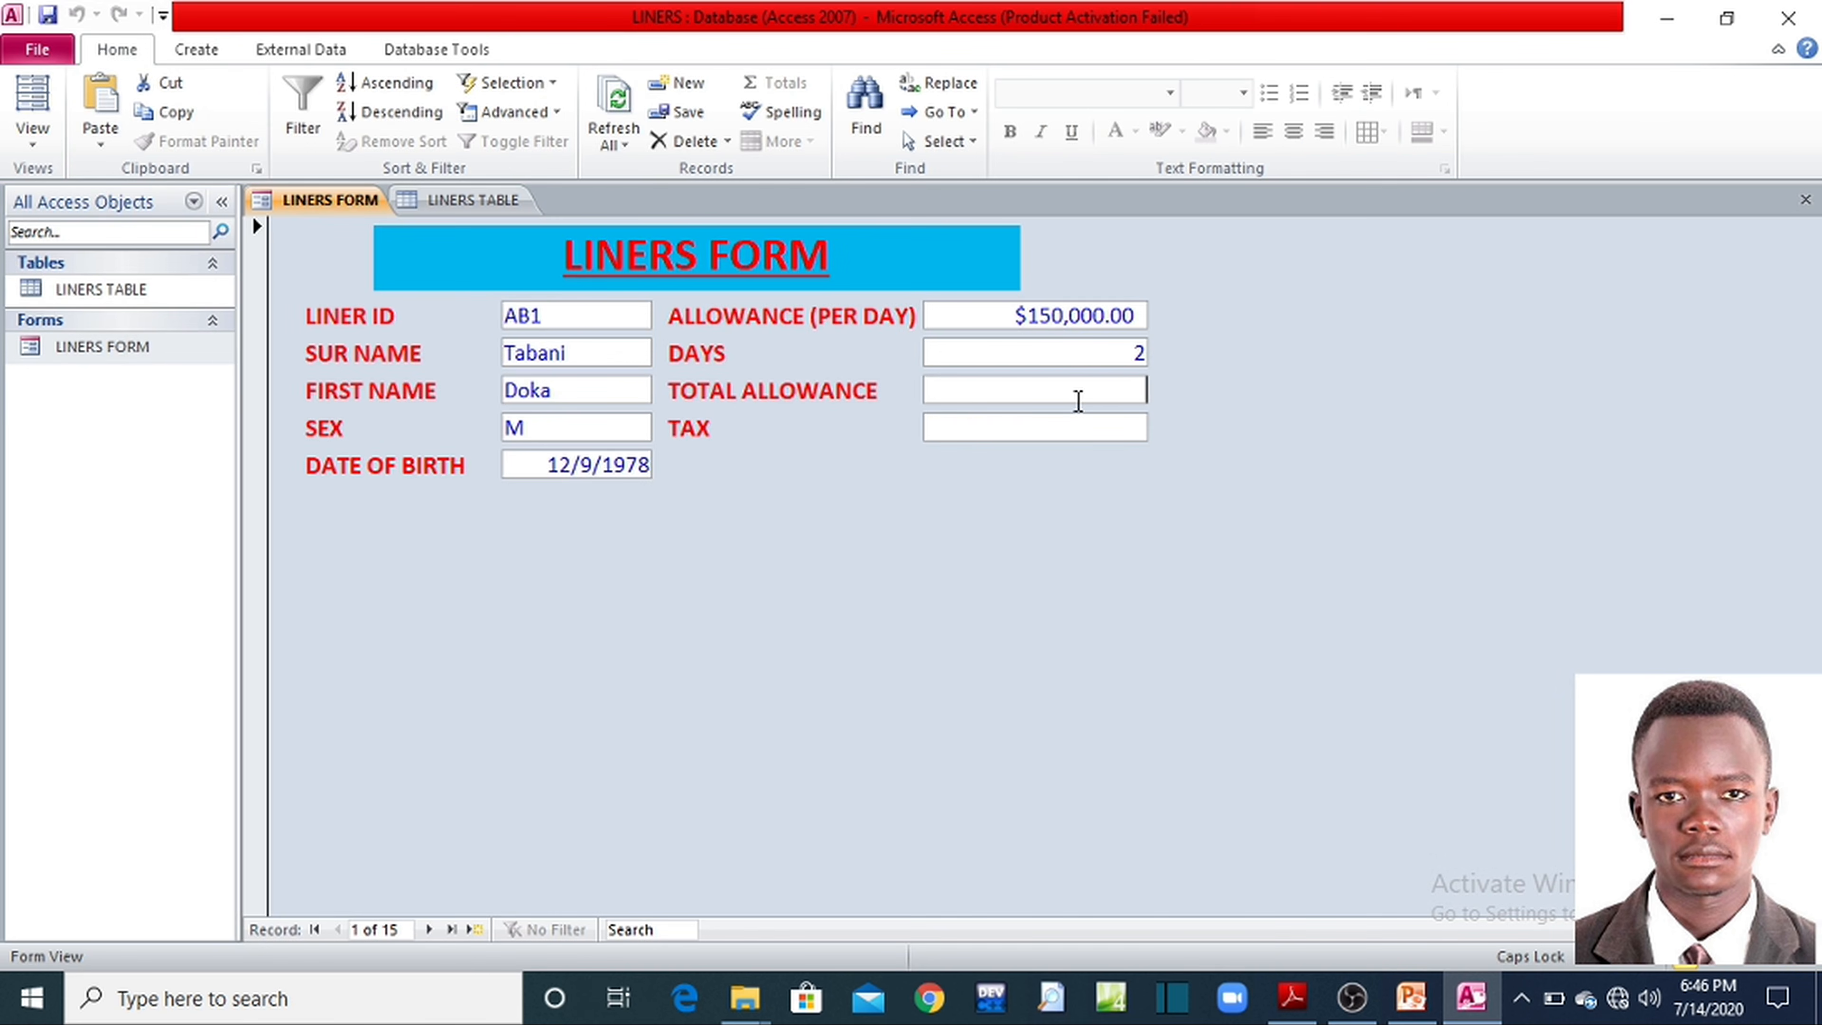
double_click(129, 347)
double_click(117, 349)
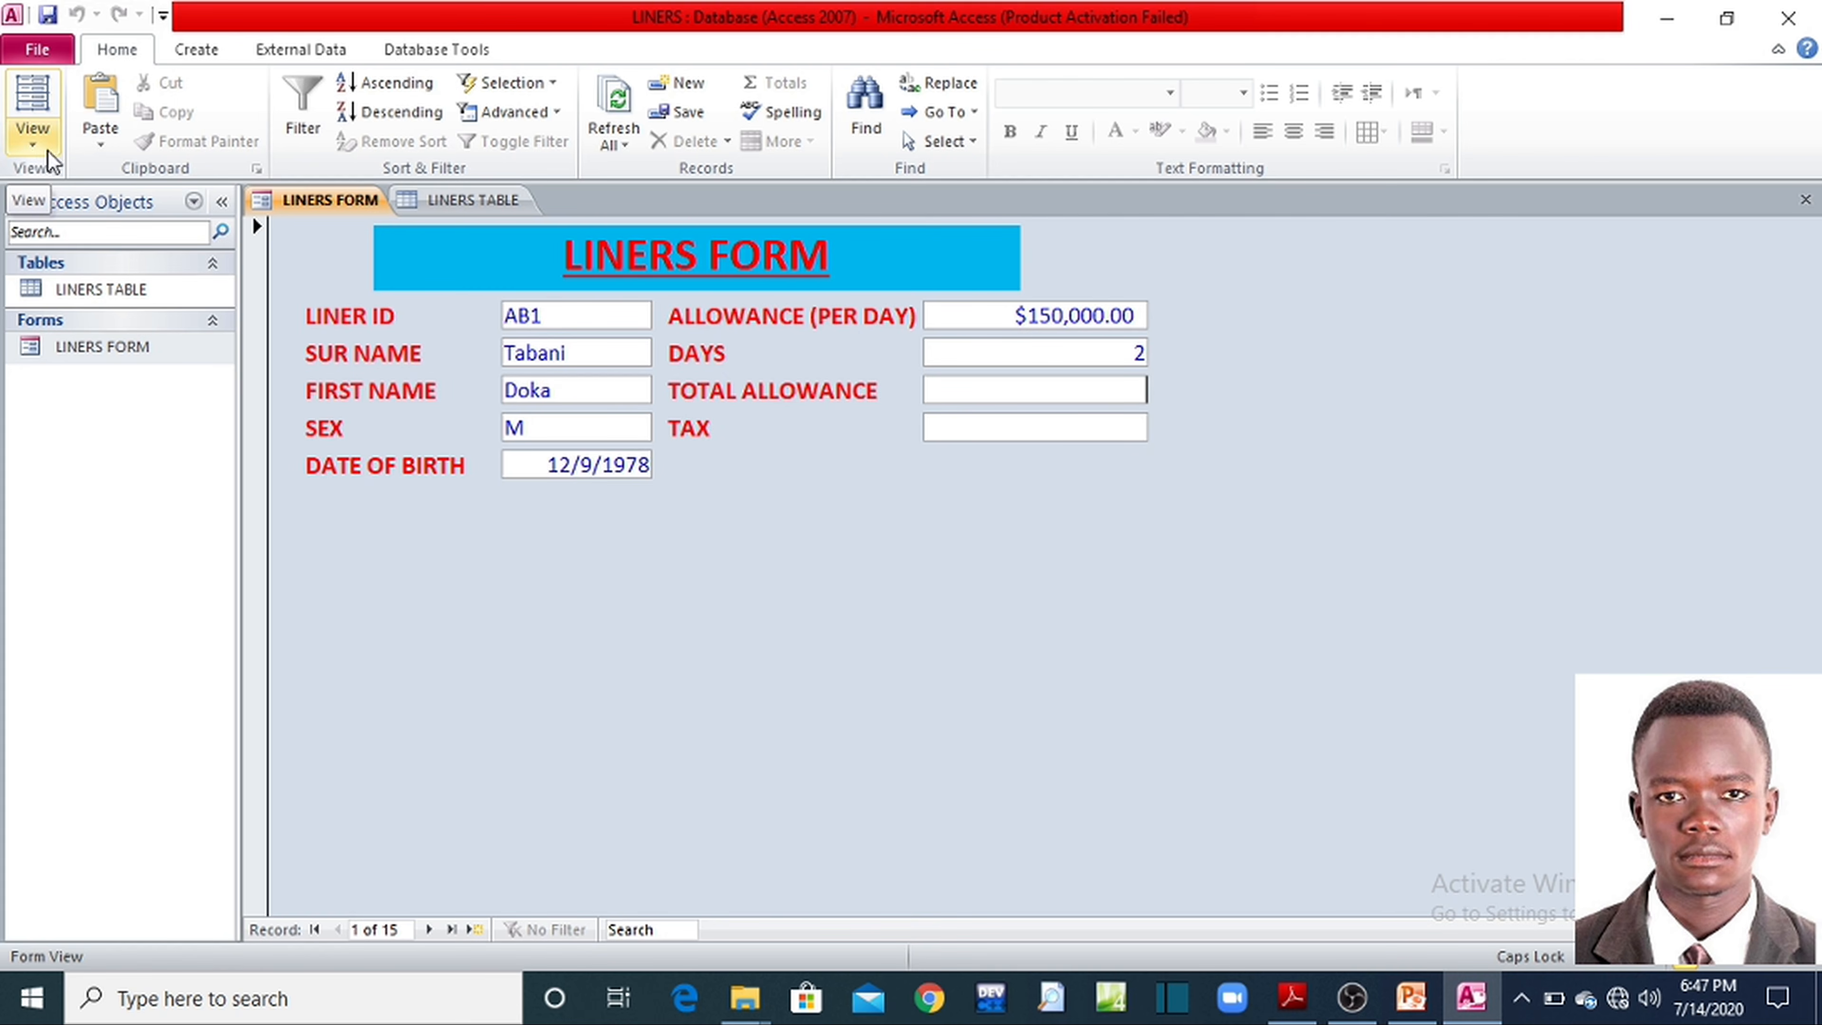
left_click(30, 151)
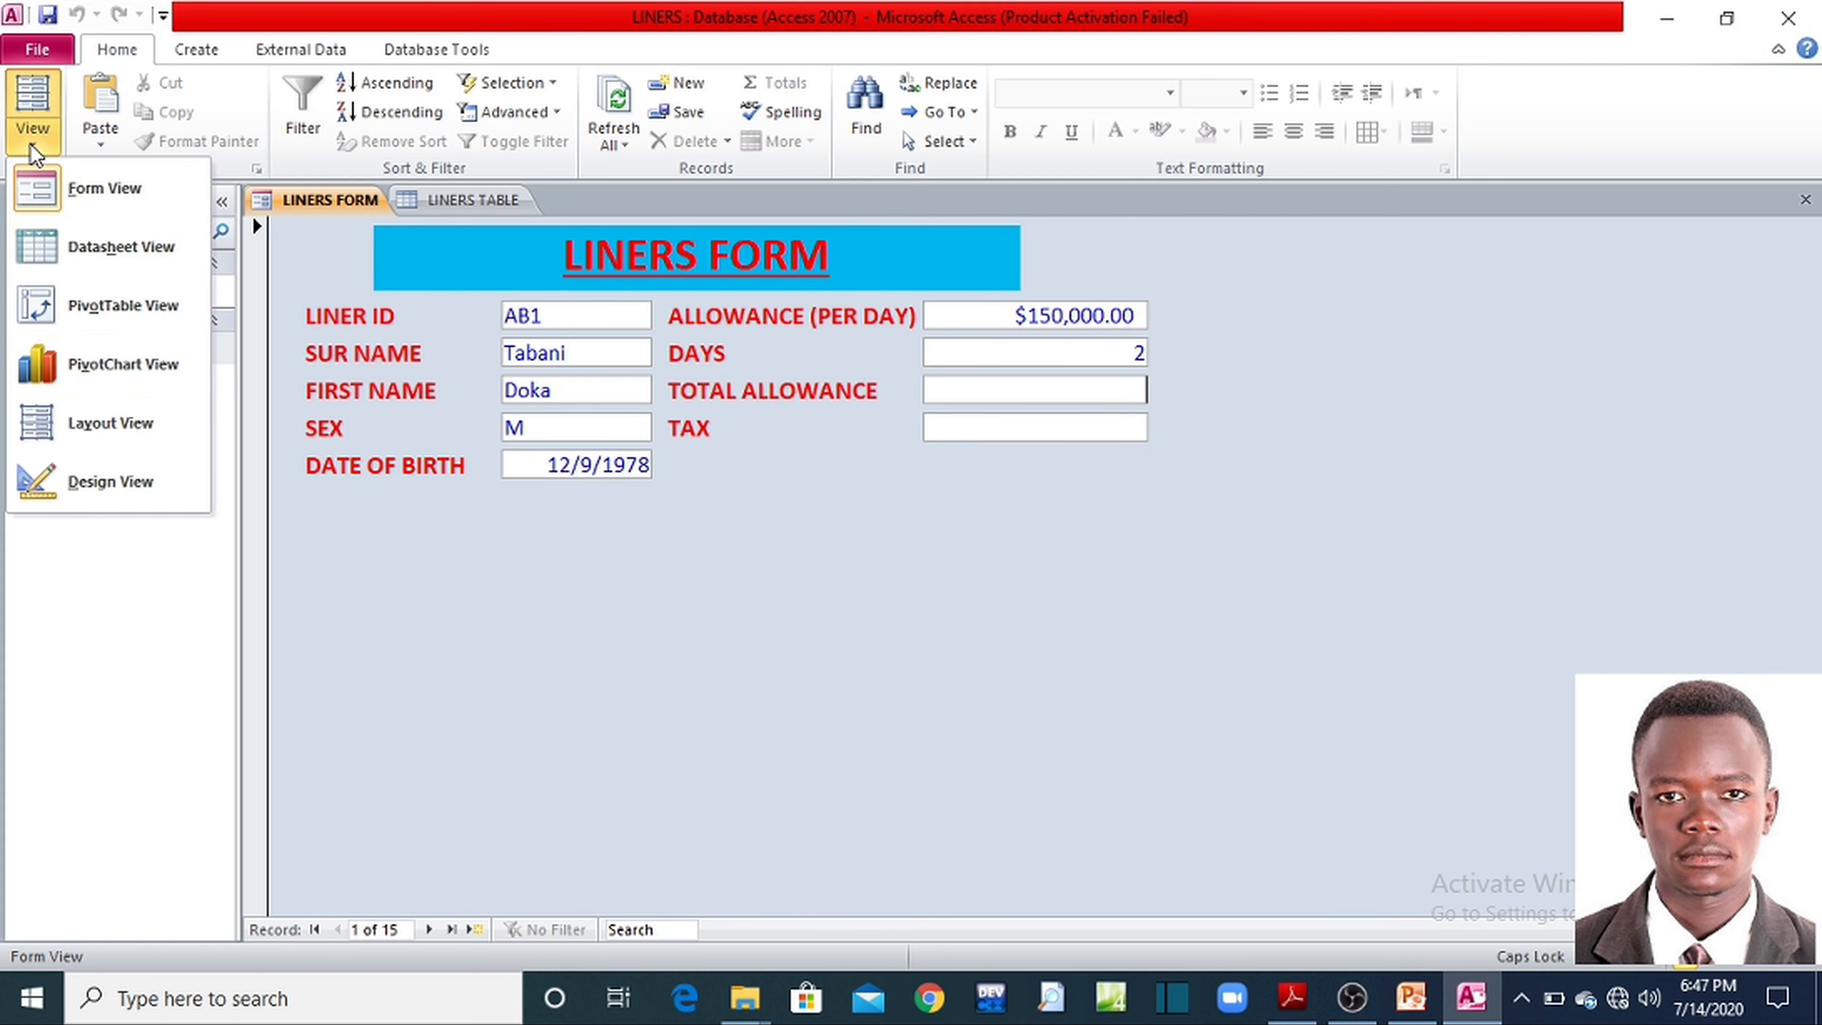
left_click(128, 495)
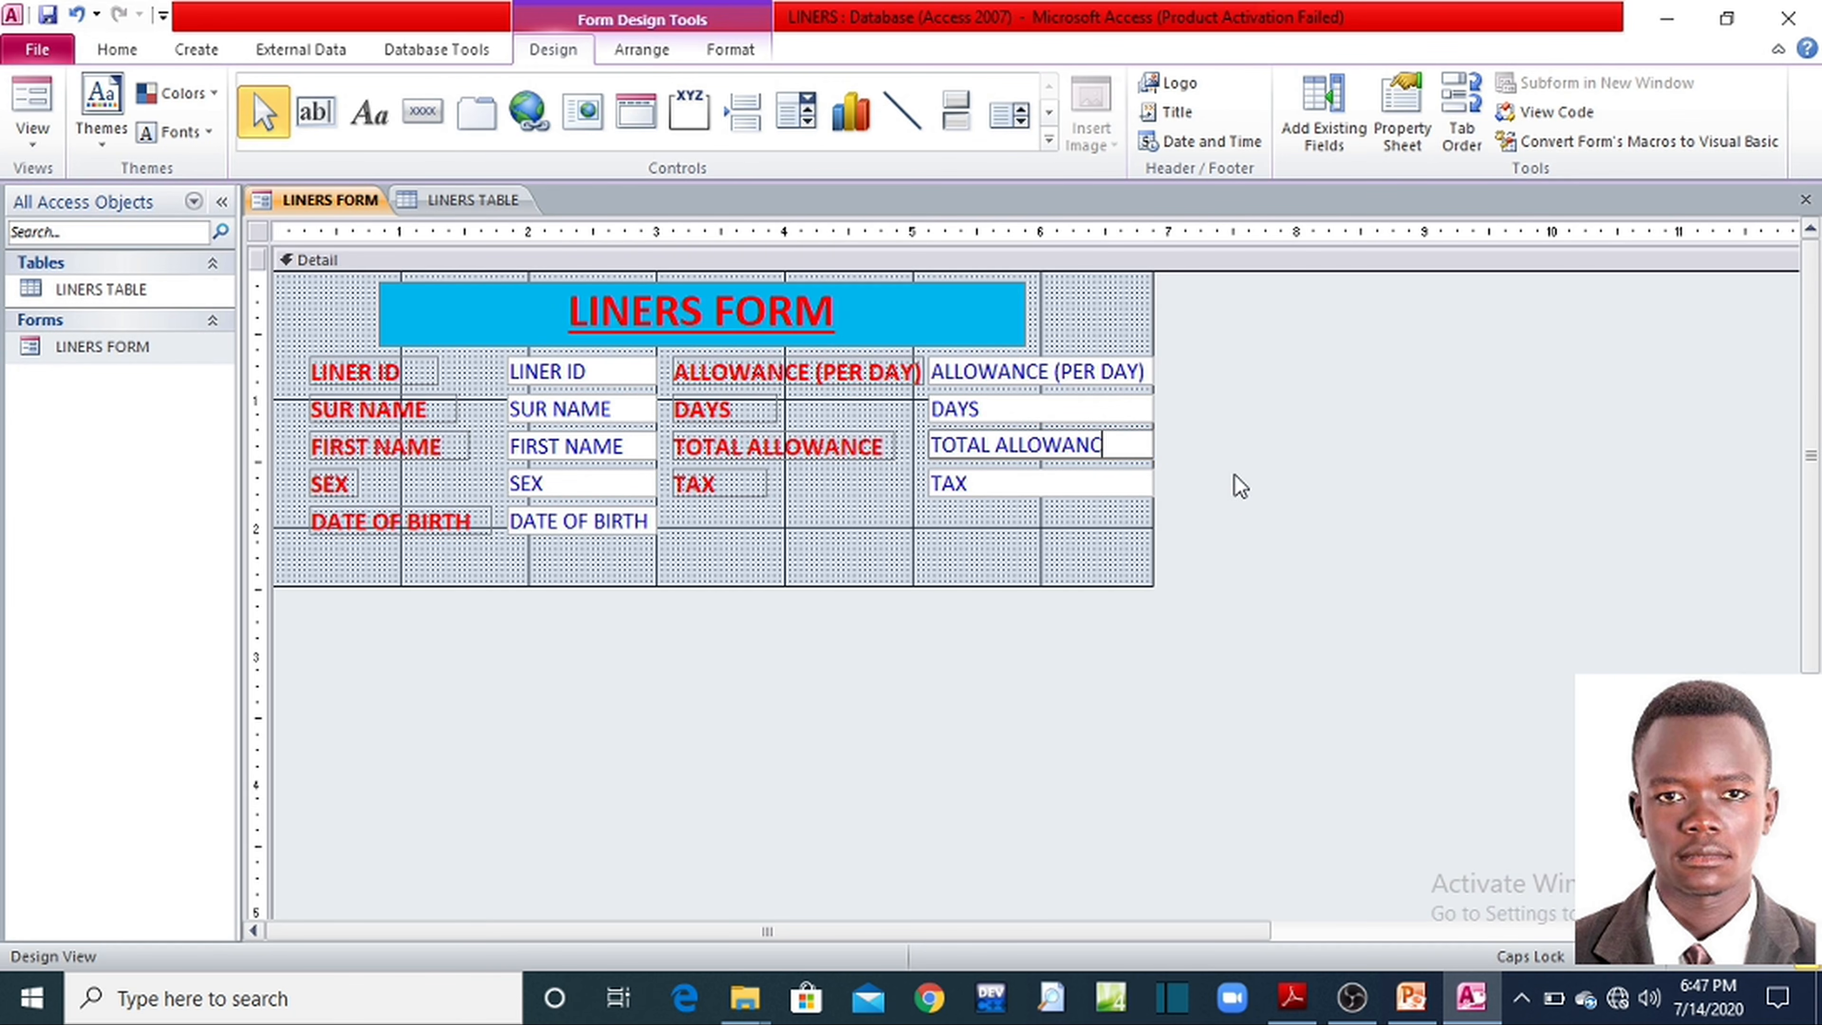
- Replace the TOTAL ALLOWANCE text box's field name with the expression =[ALLOWANCE (PER DAY)]*[DAYS]
key("BackSpace")
key("BackSpace")
key("BackSpace")
key("BackSpace")
key("BackSpace")
key("BackSpace")
key("BackSpace")
key("BackSpace")
key("BackSpace")
key("BackSpace")
key("BackSpace")
key("BackSpace")
key("BackSpace")
key("BackSpace")
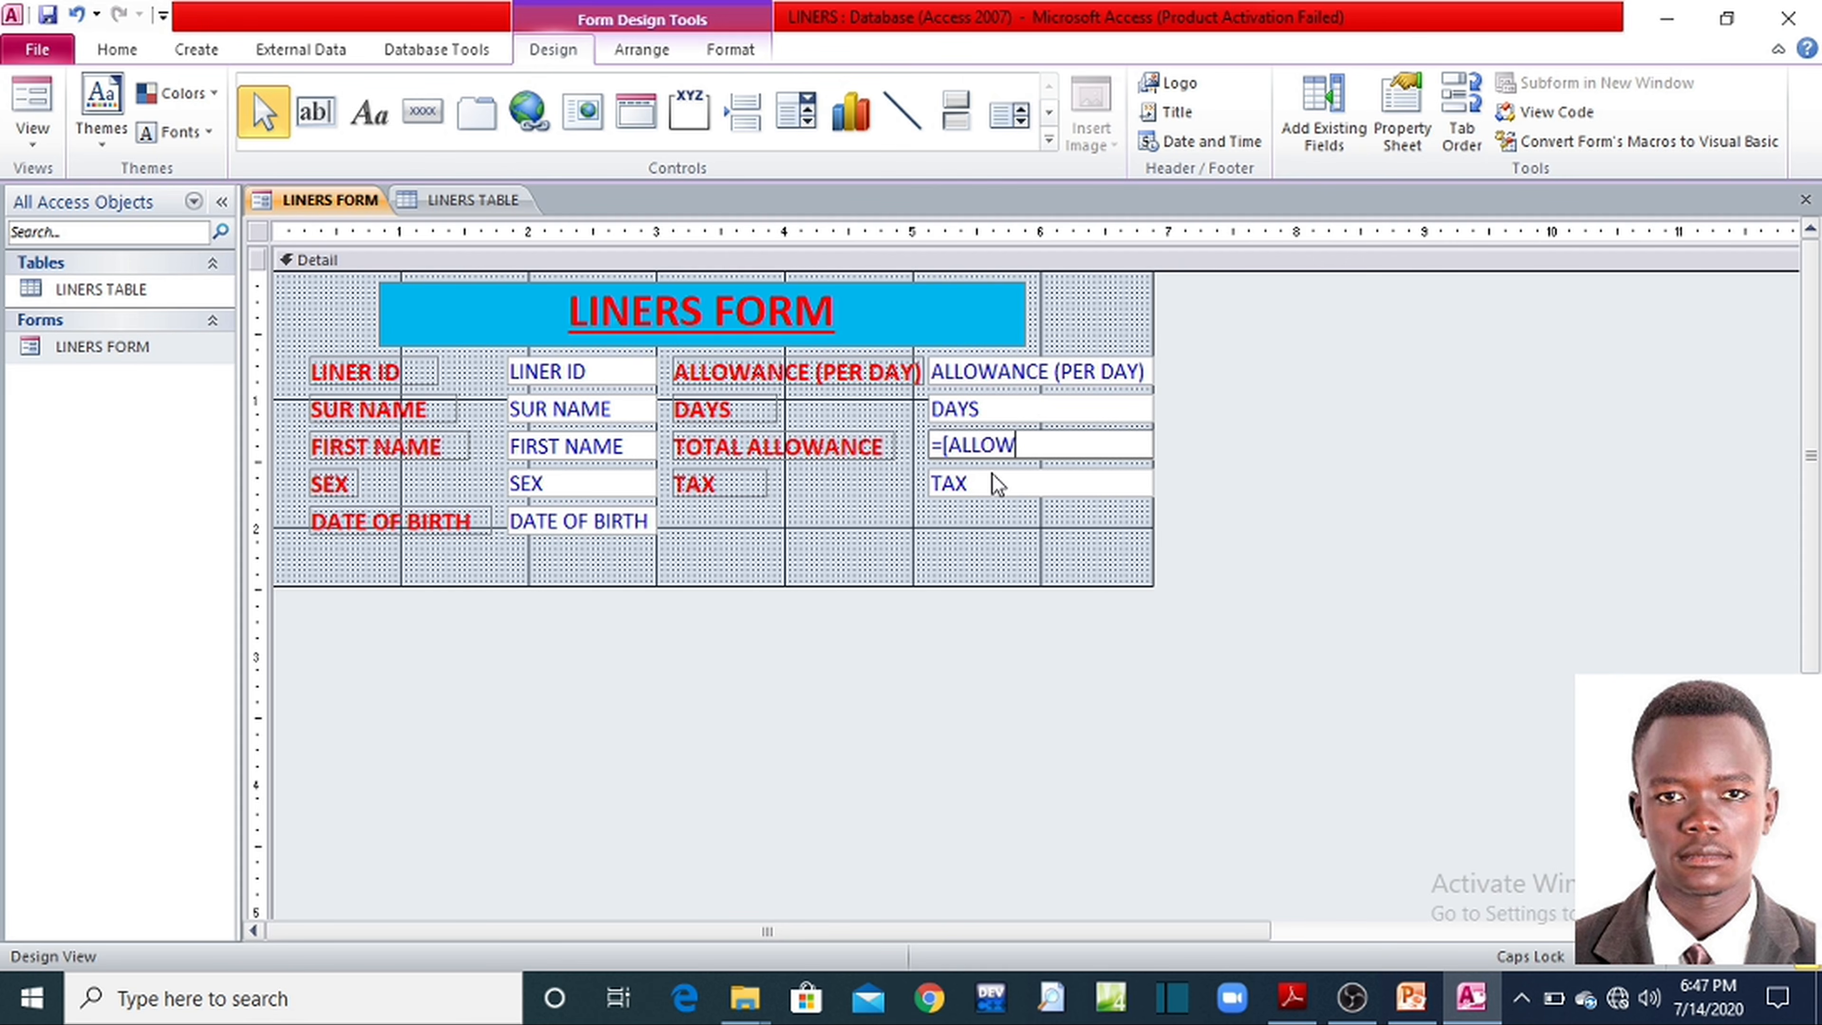
type("ANCE")
type("(")
type("PER DAY")
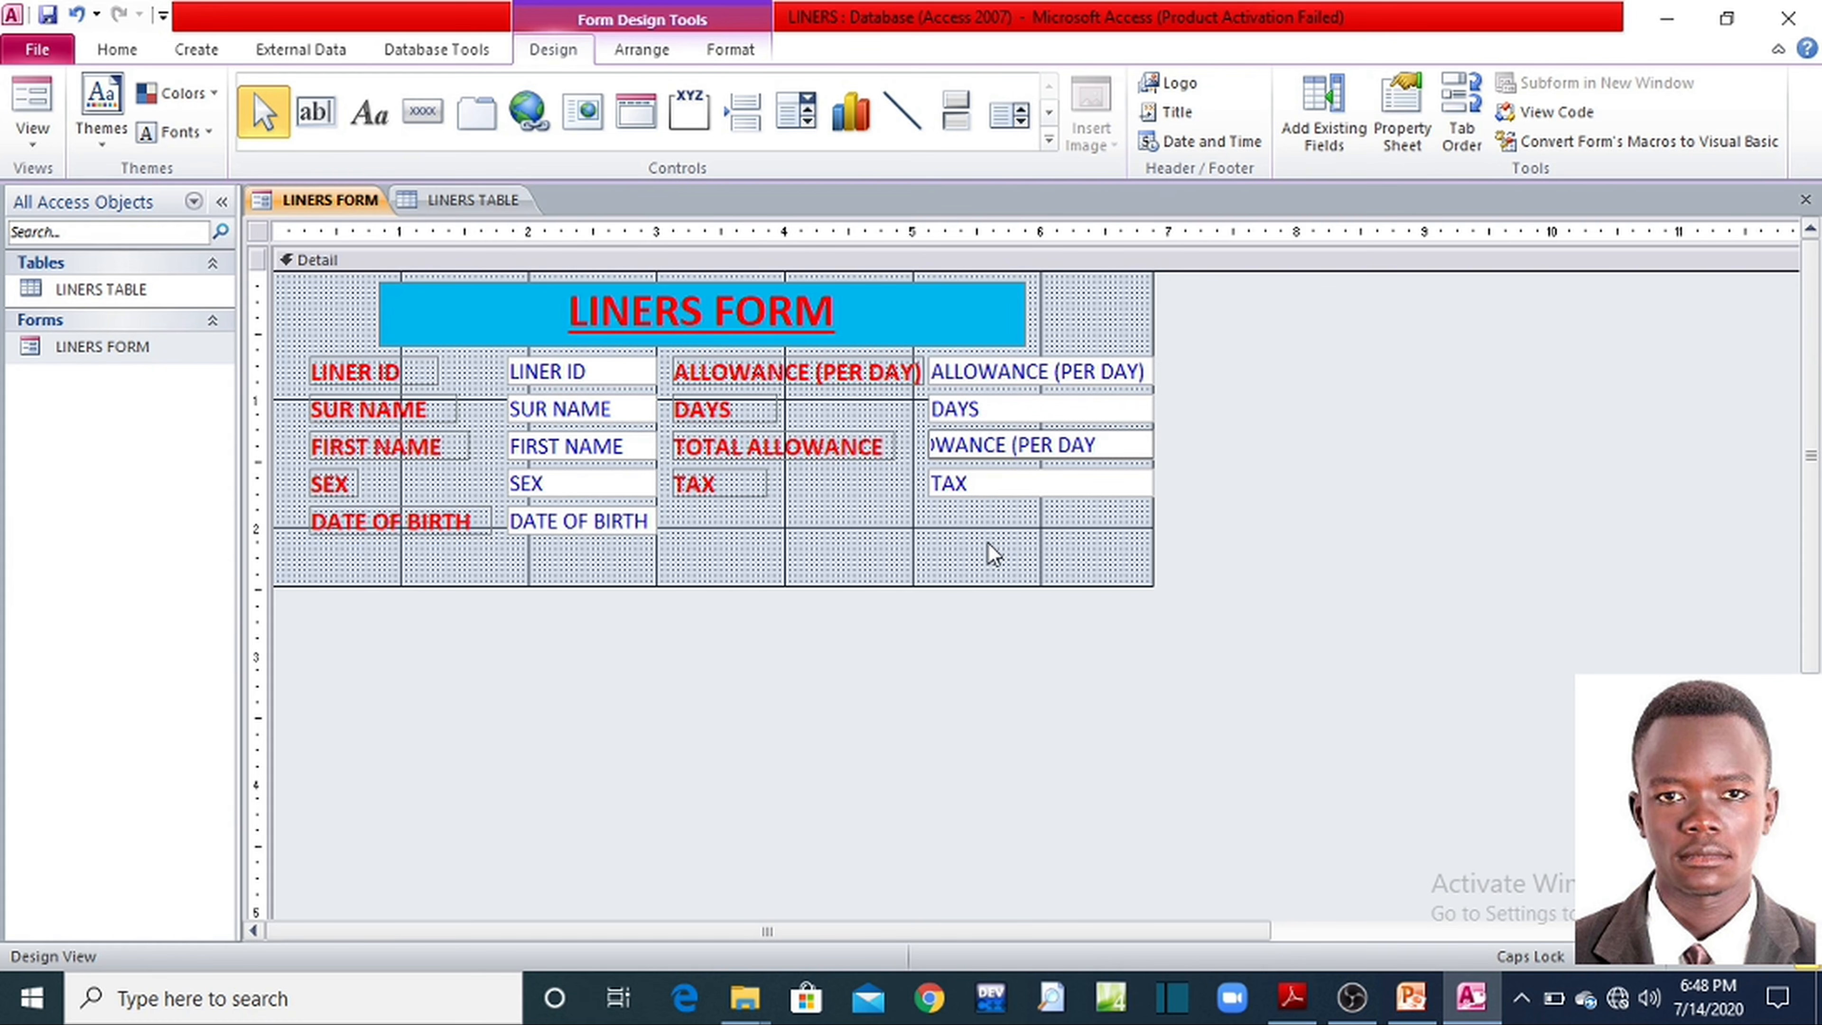
type(")]*[DAYS")
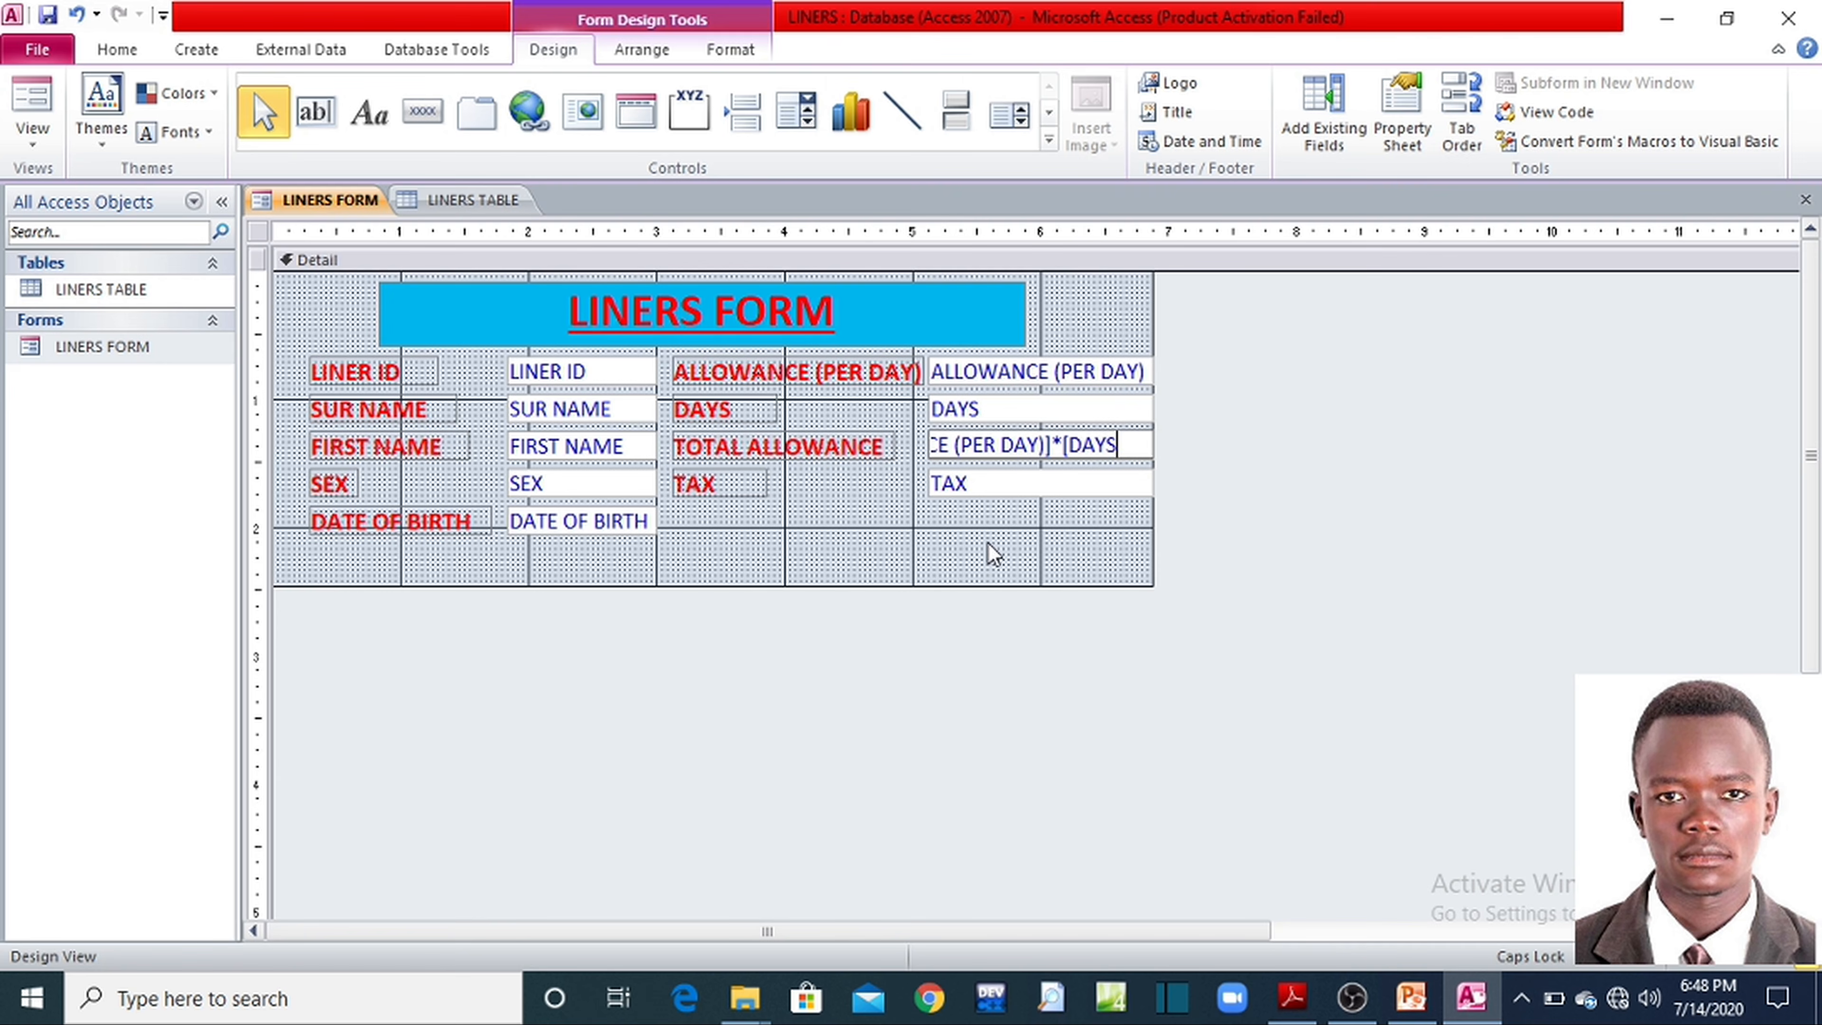
type("]")
- Save LINERS FORM, display it in Form View and consult the question PDF
left_click(48, 14)
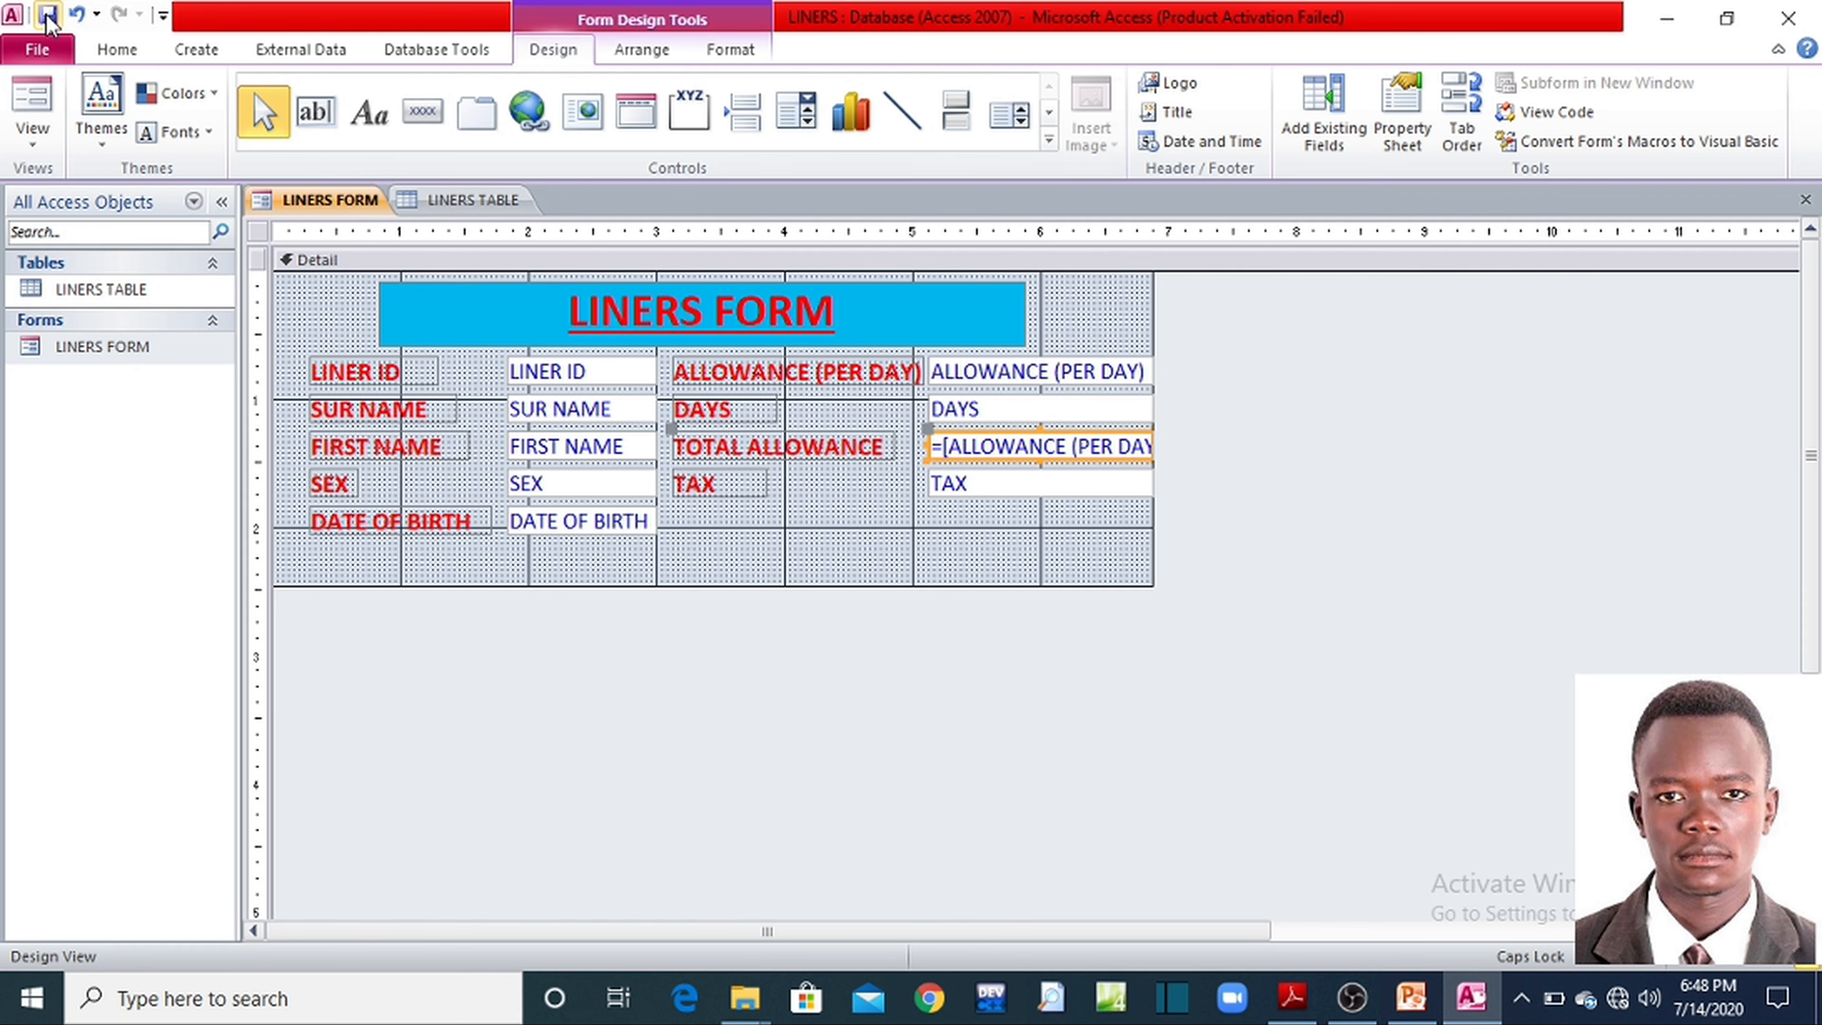
double_click(91, 348)
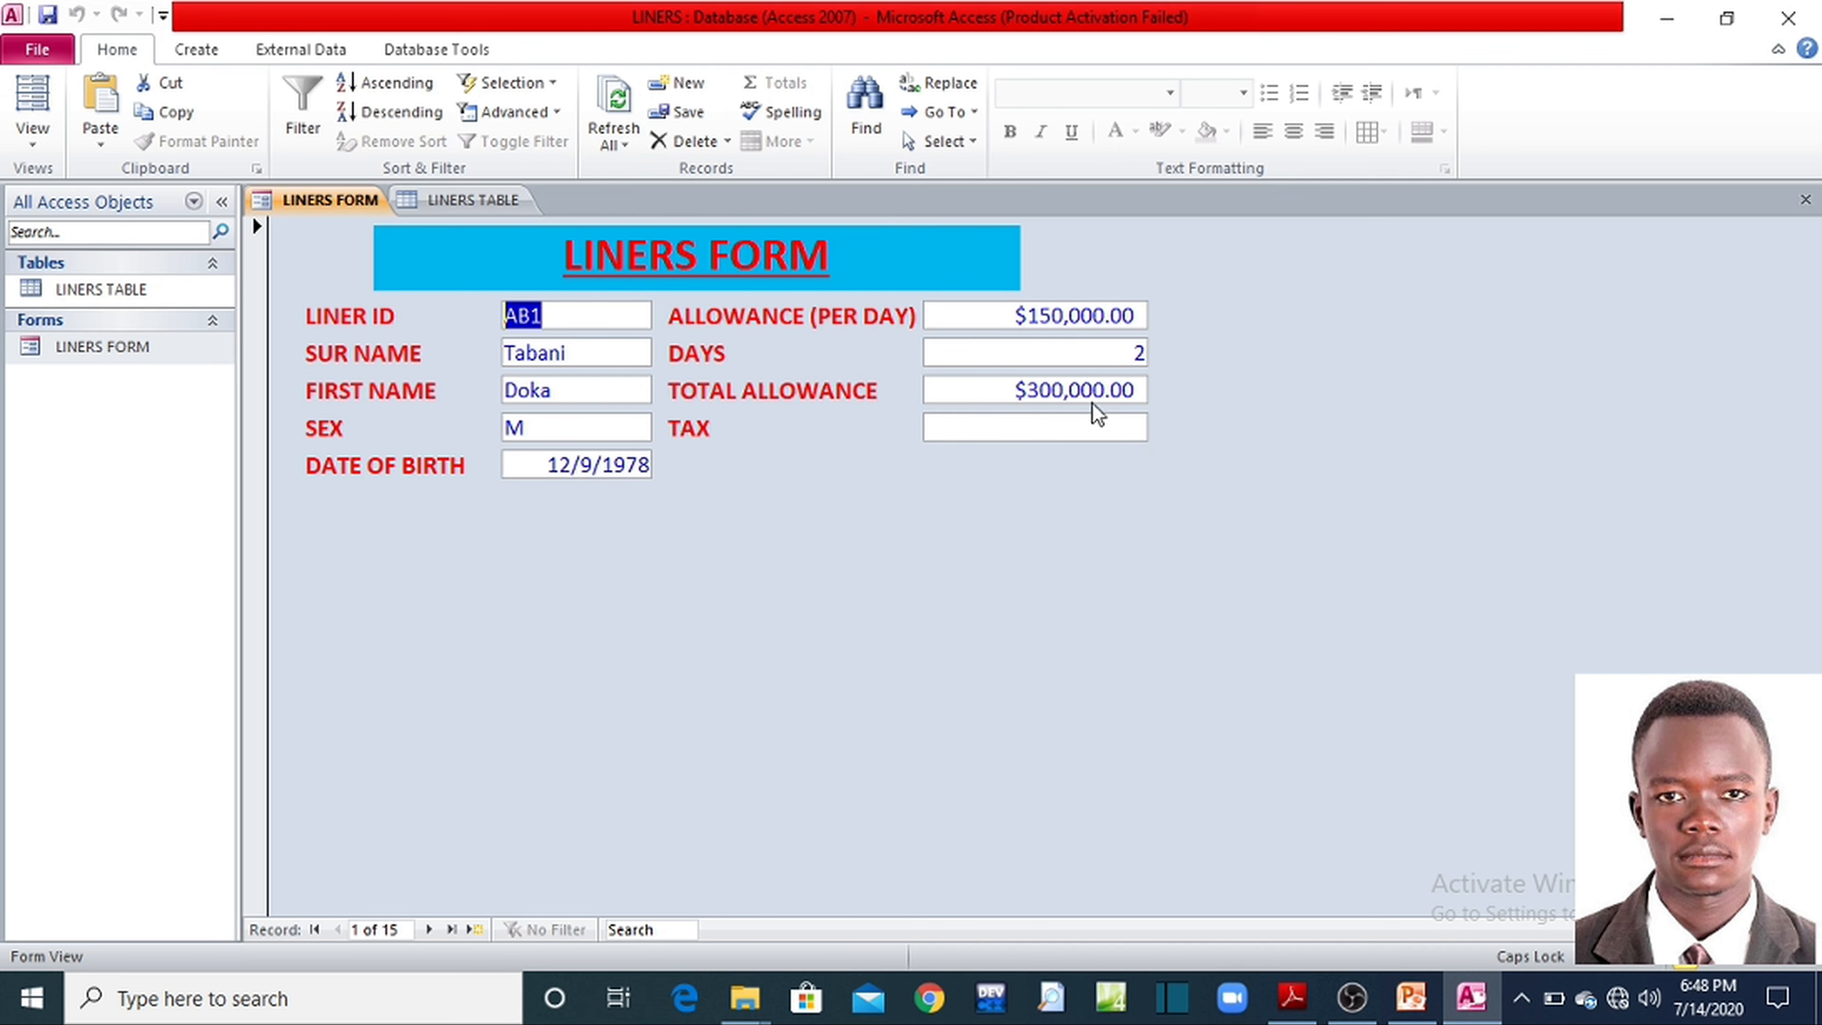
key("alt+Tab")
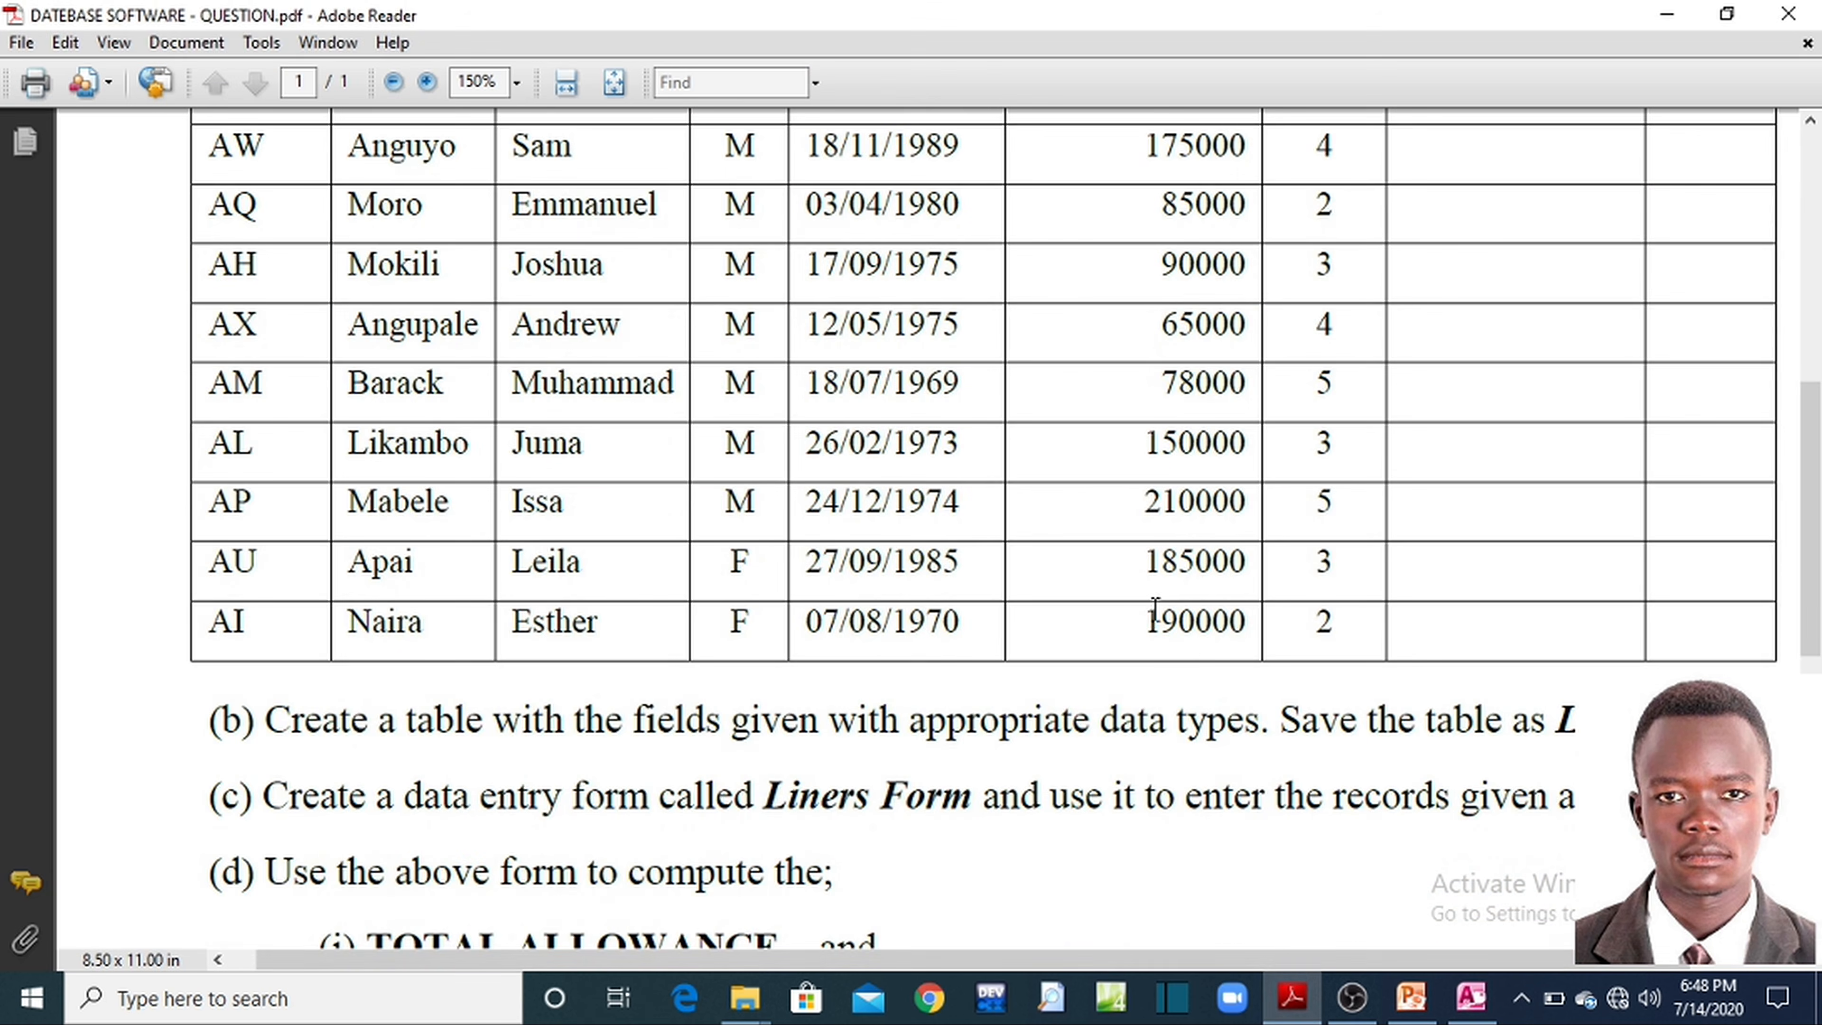
left_click(1292, 1001)
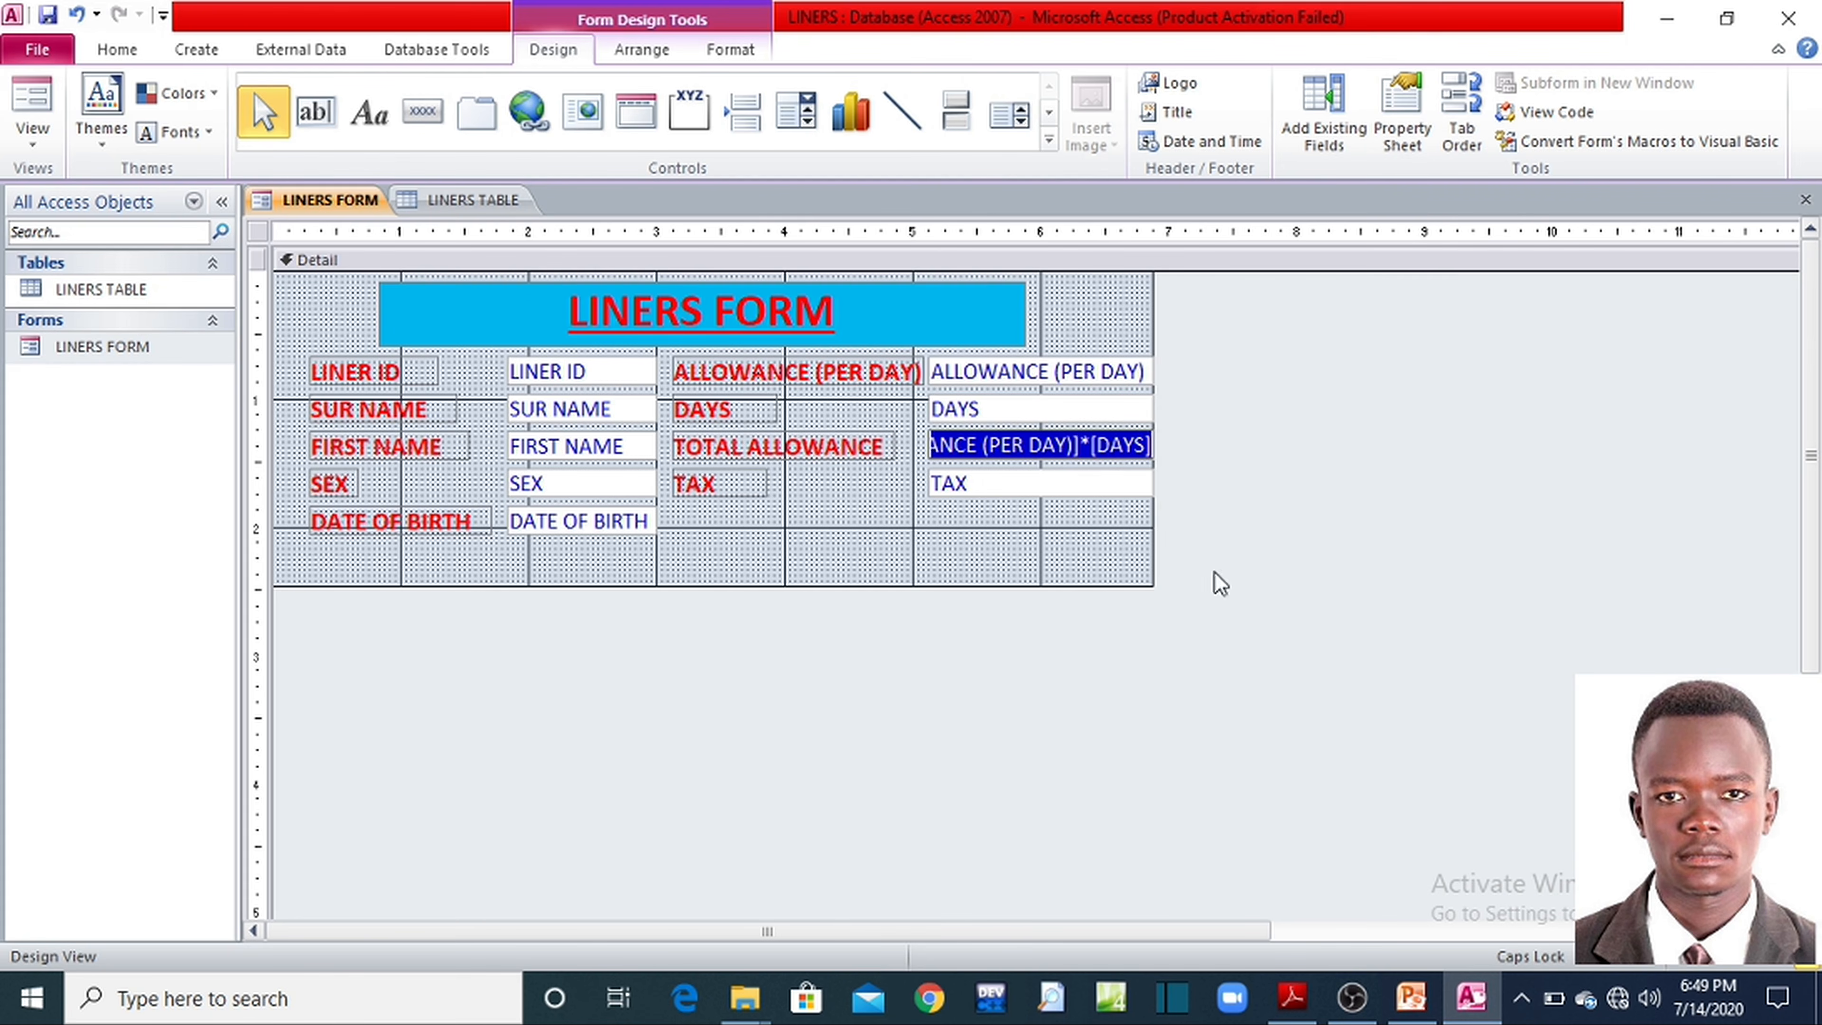
- Switch to PowerPoint to view the slide with the total allowance expression, and return to Access
left_click(1417, 1000)
left_click(1472, 1009)
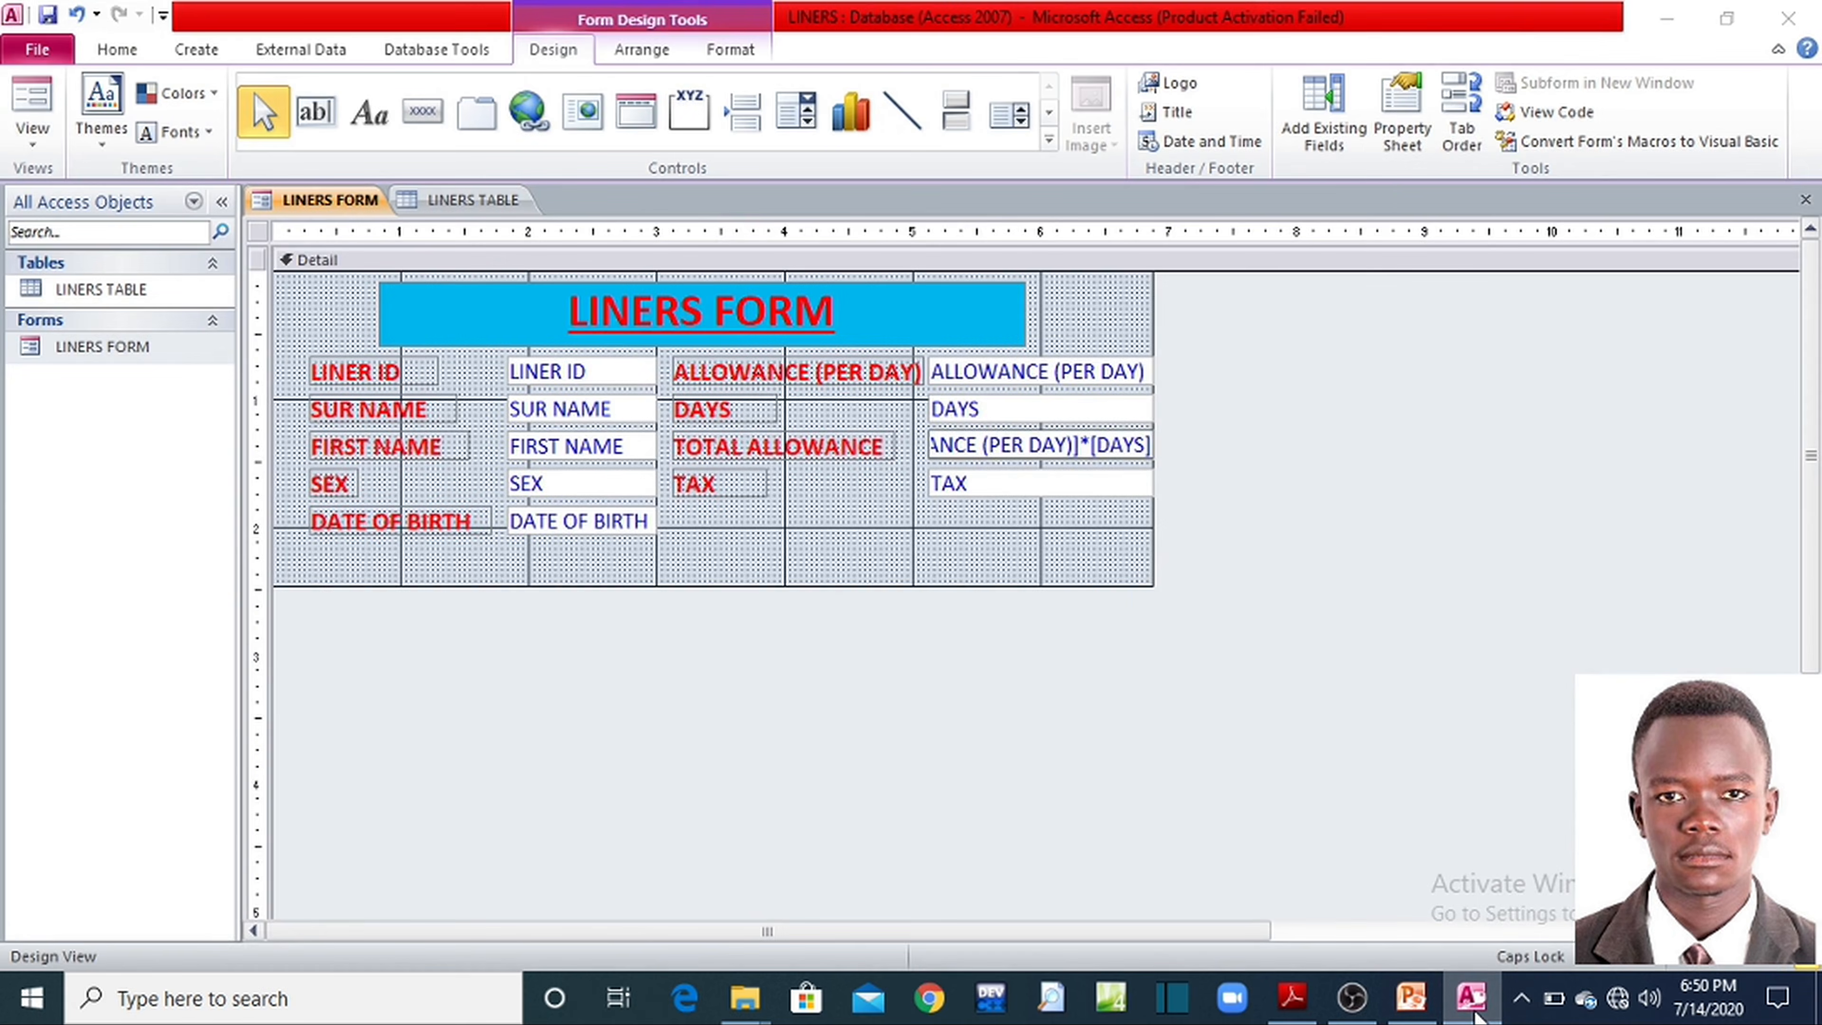
left_click(1411, 998)
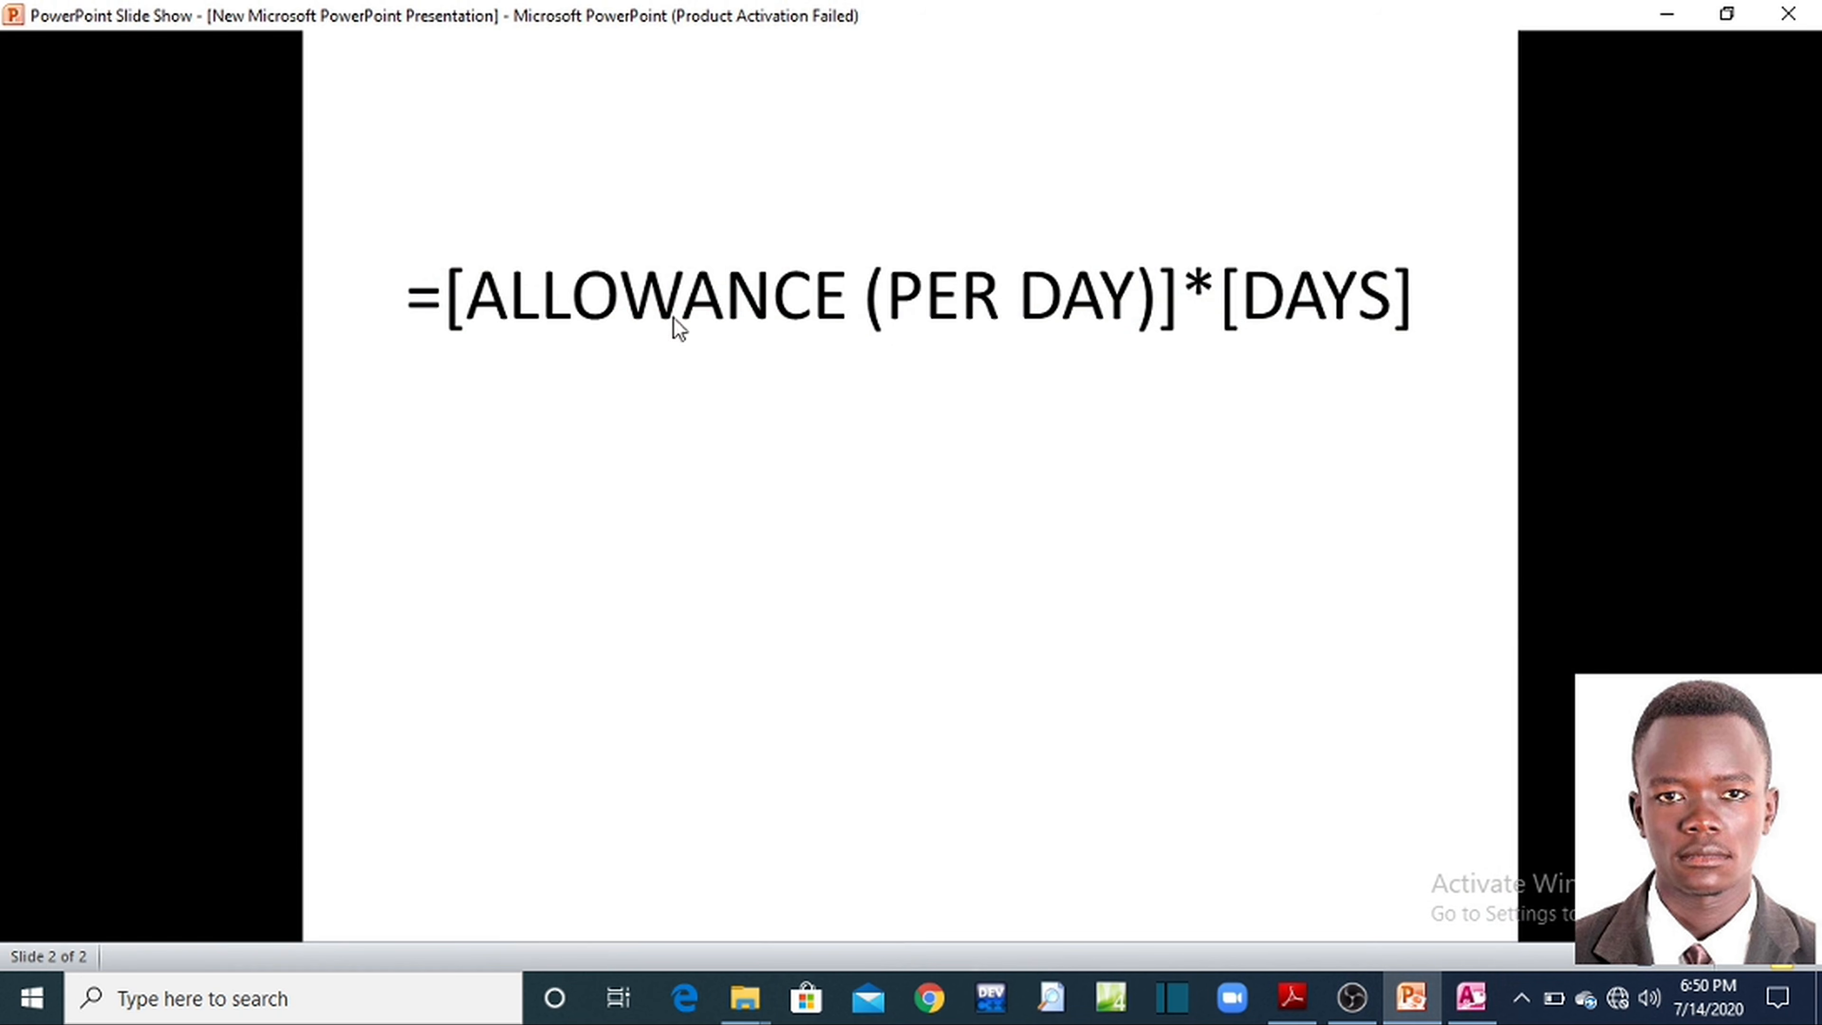
left_click(1472, 1009)
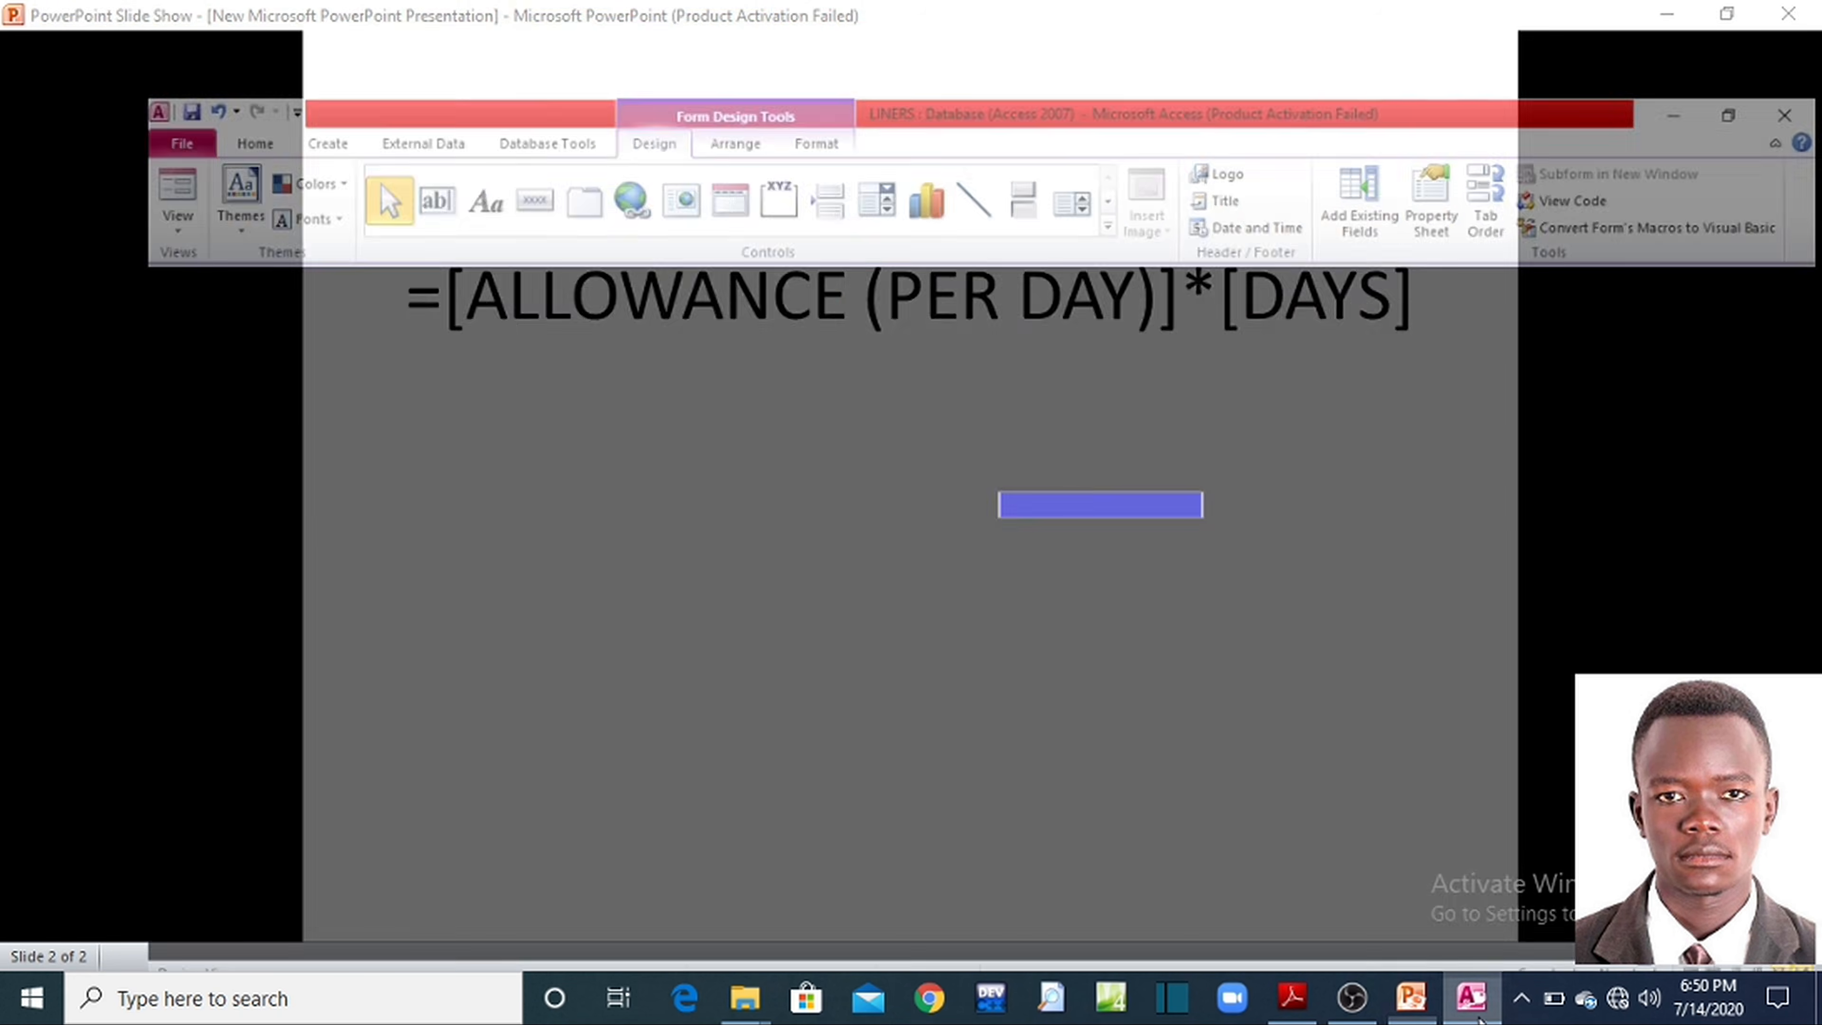
- Save the form with its TOTAL ALLOWANCE expression and show the first record in Form View
left_click(1091, 452)
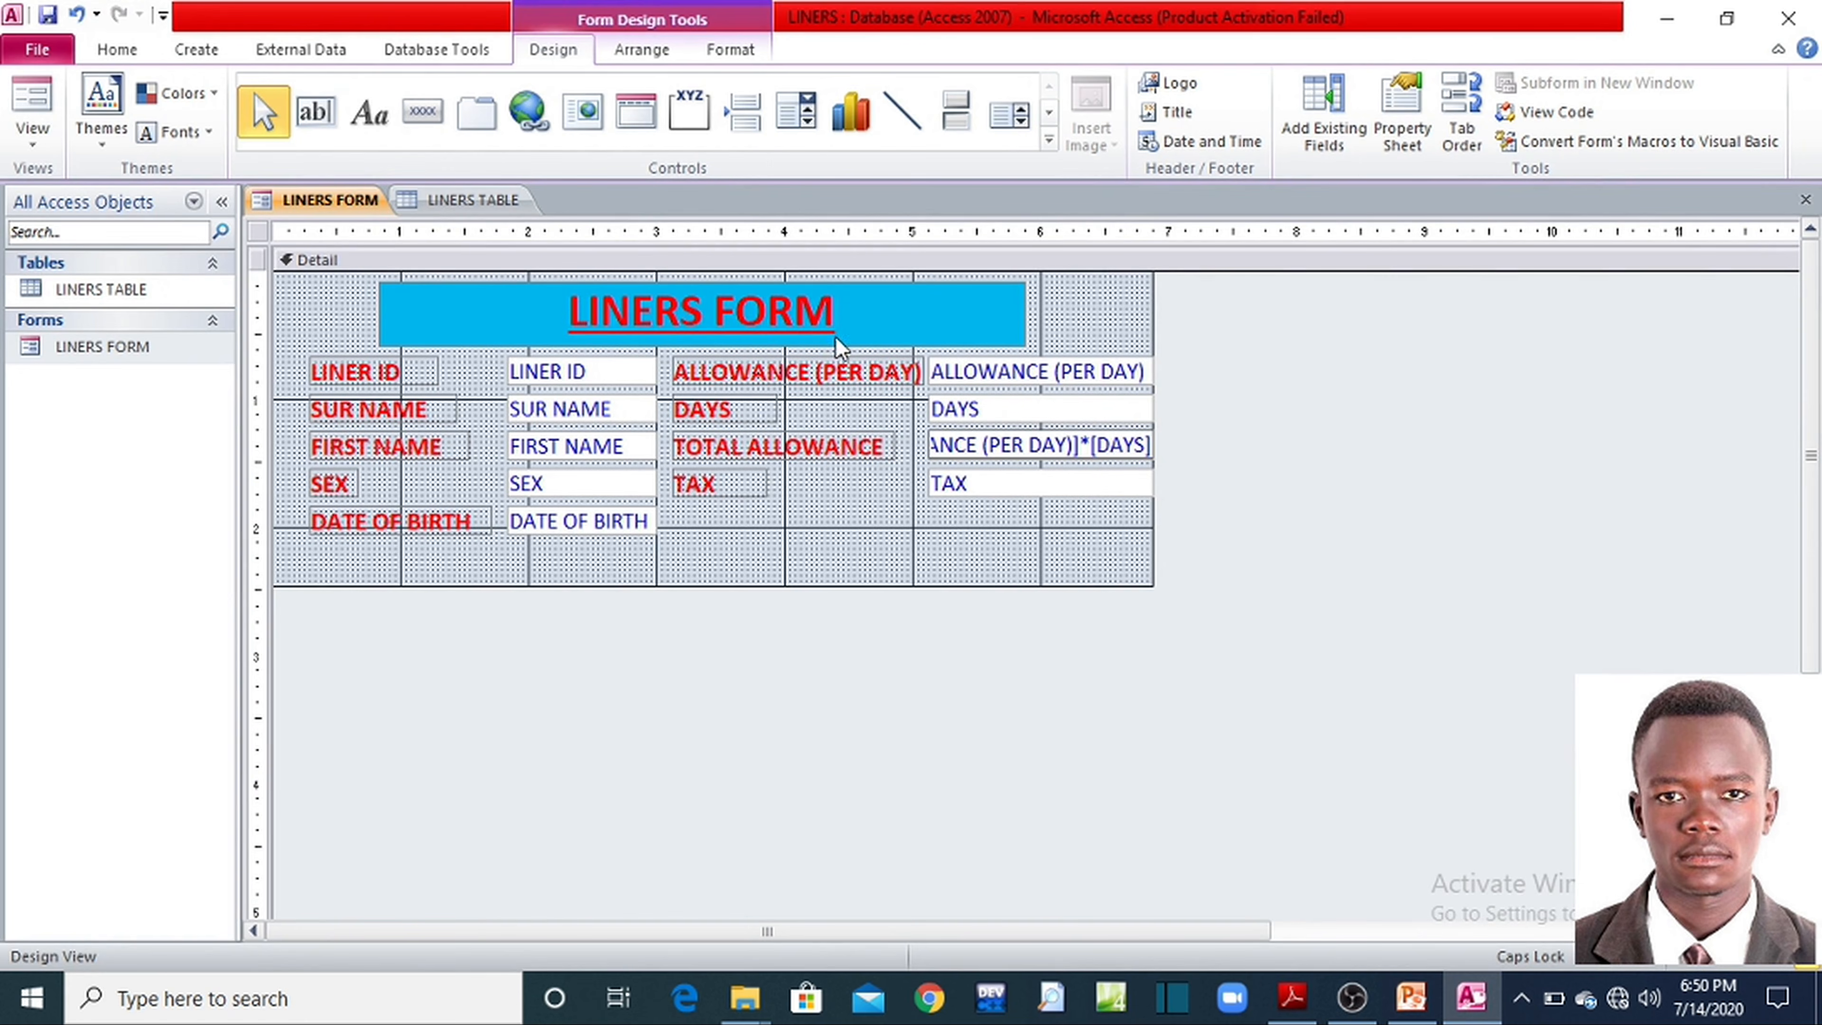
left_click(46, 17)
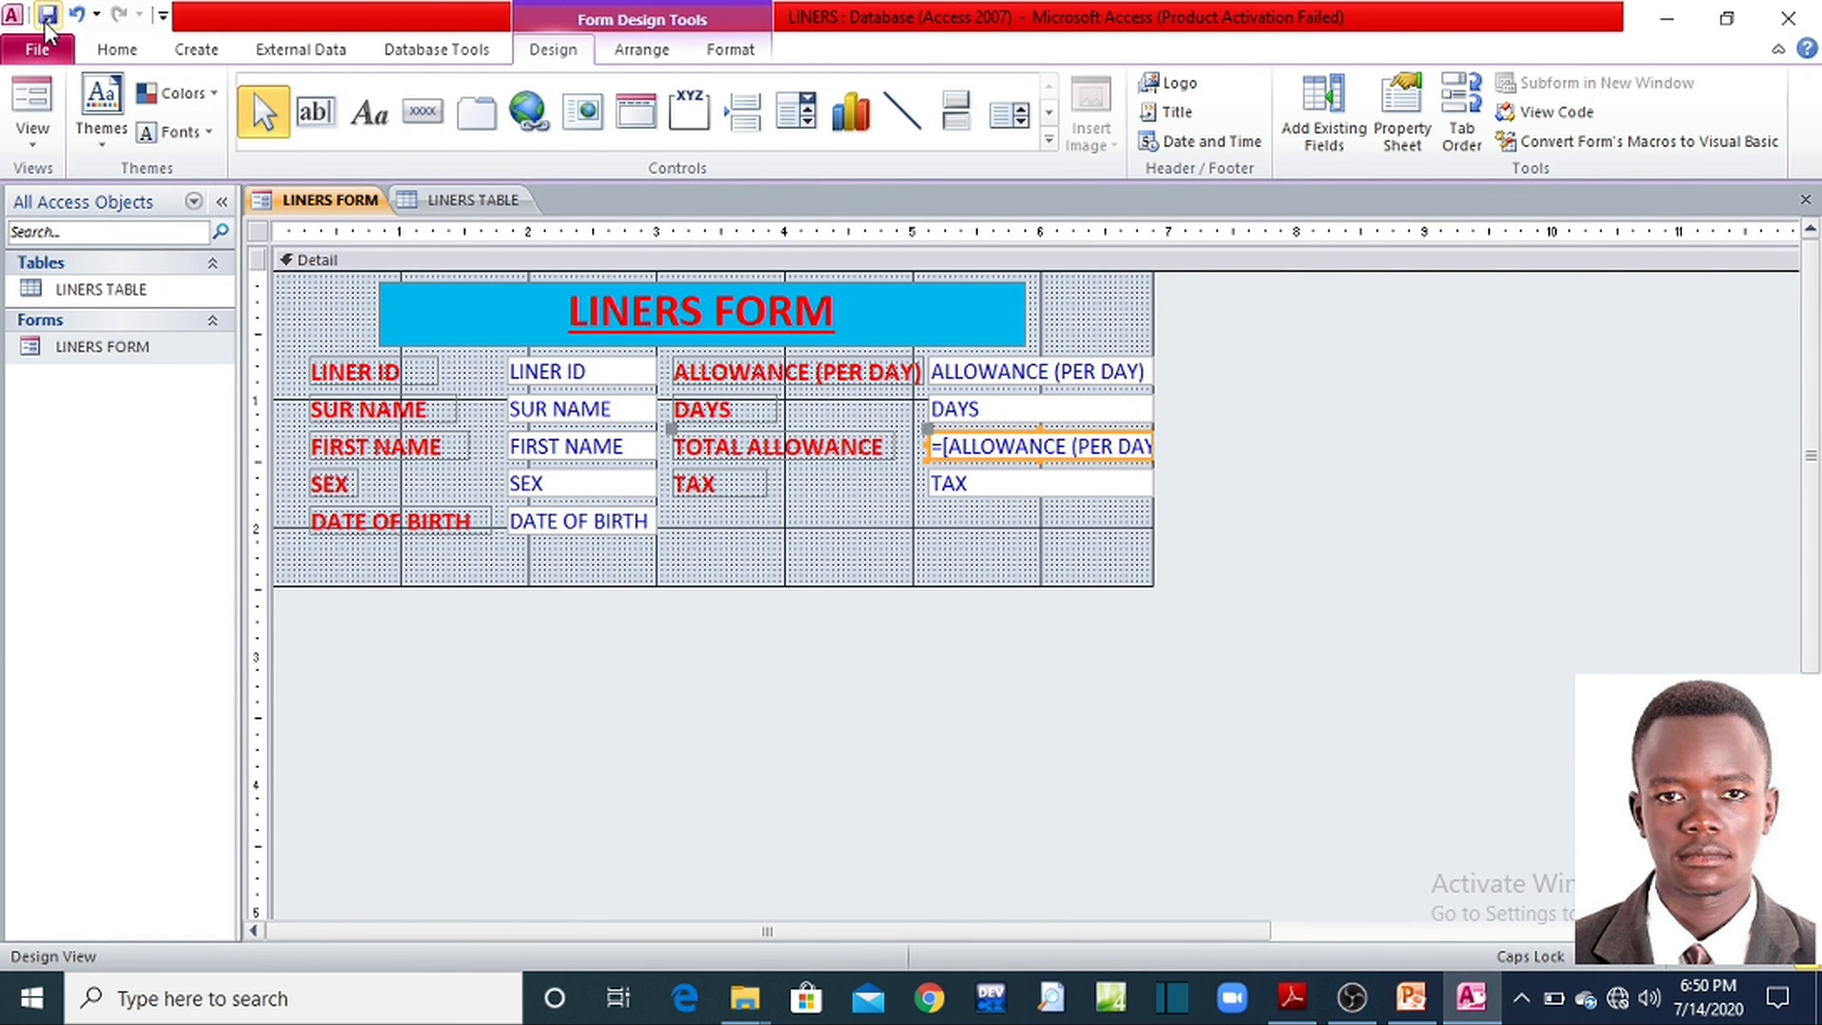
double_click(117, 349)
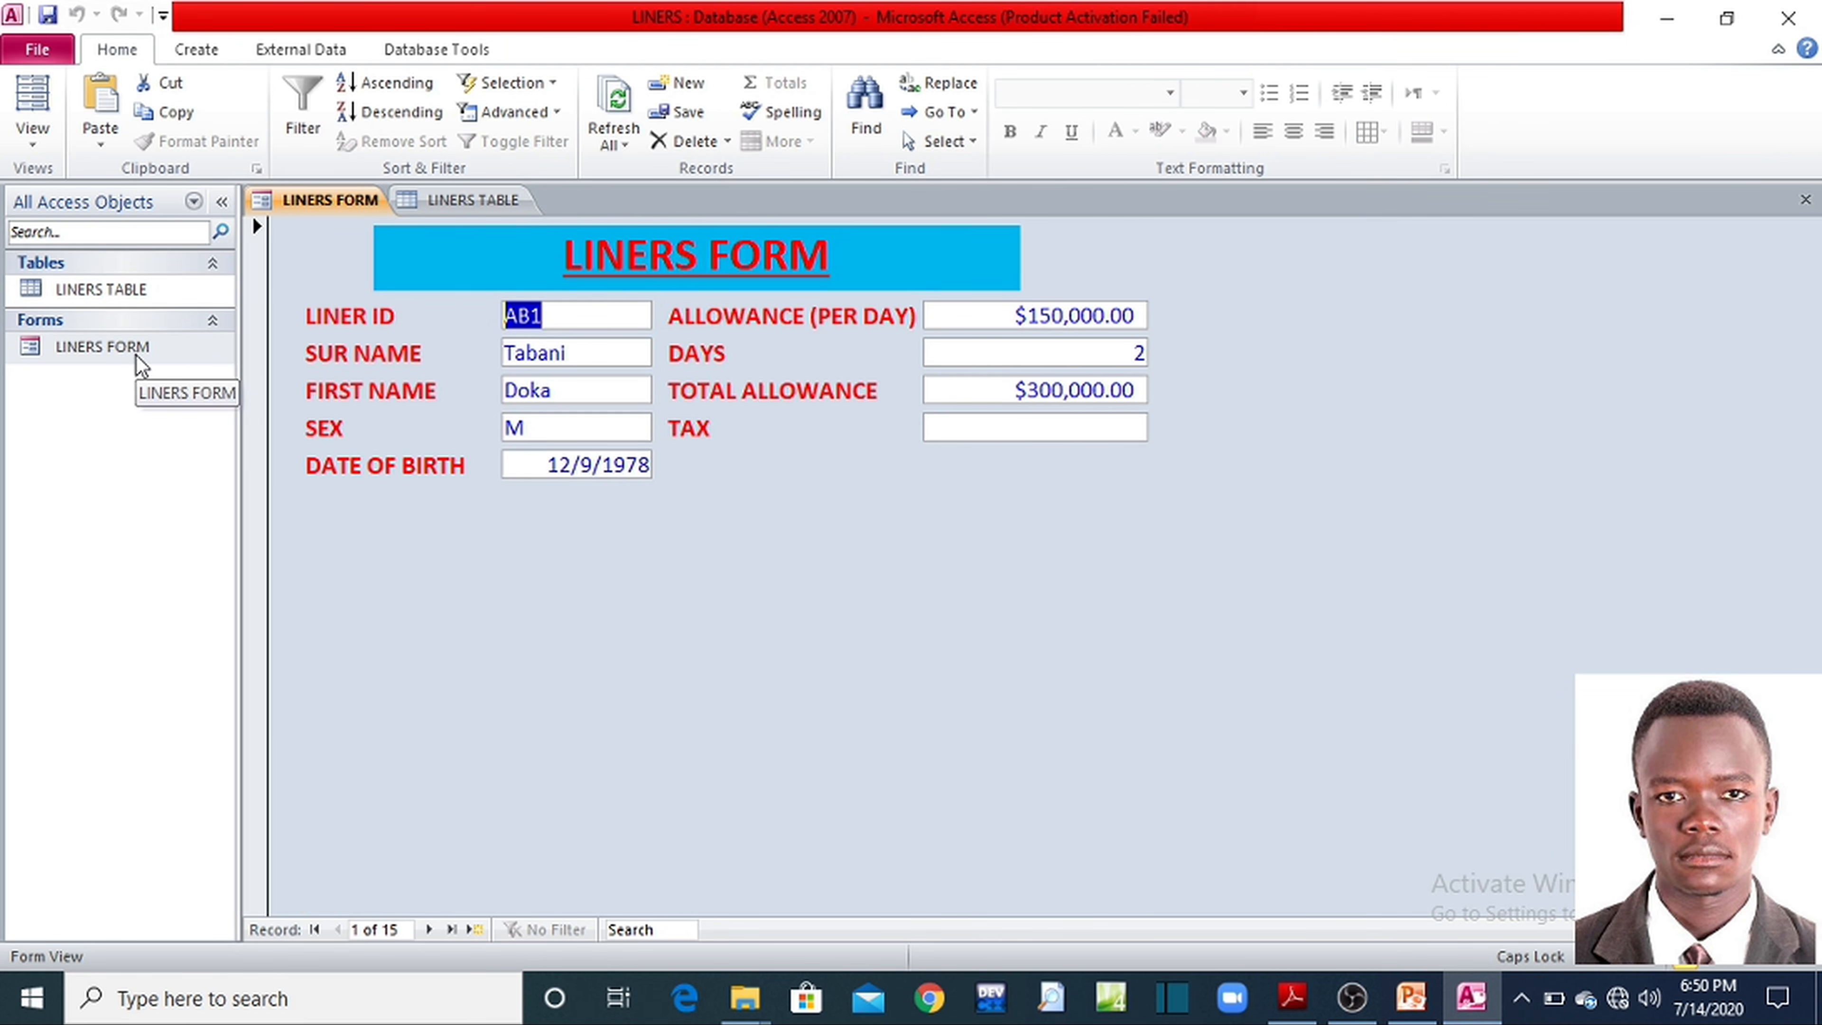
- Open LINERS FORM in Design View, replace the TAX text box's field name with =, and check the tax rate in the question PDF
left_click(32, 129)
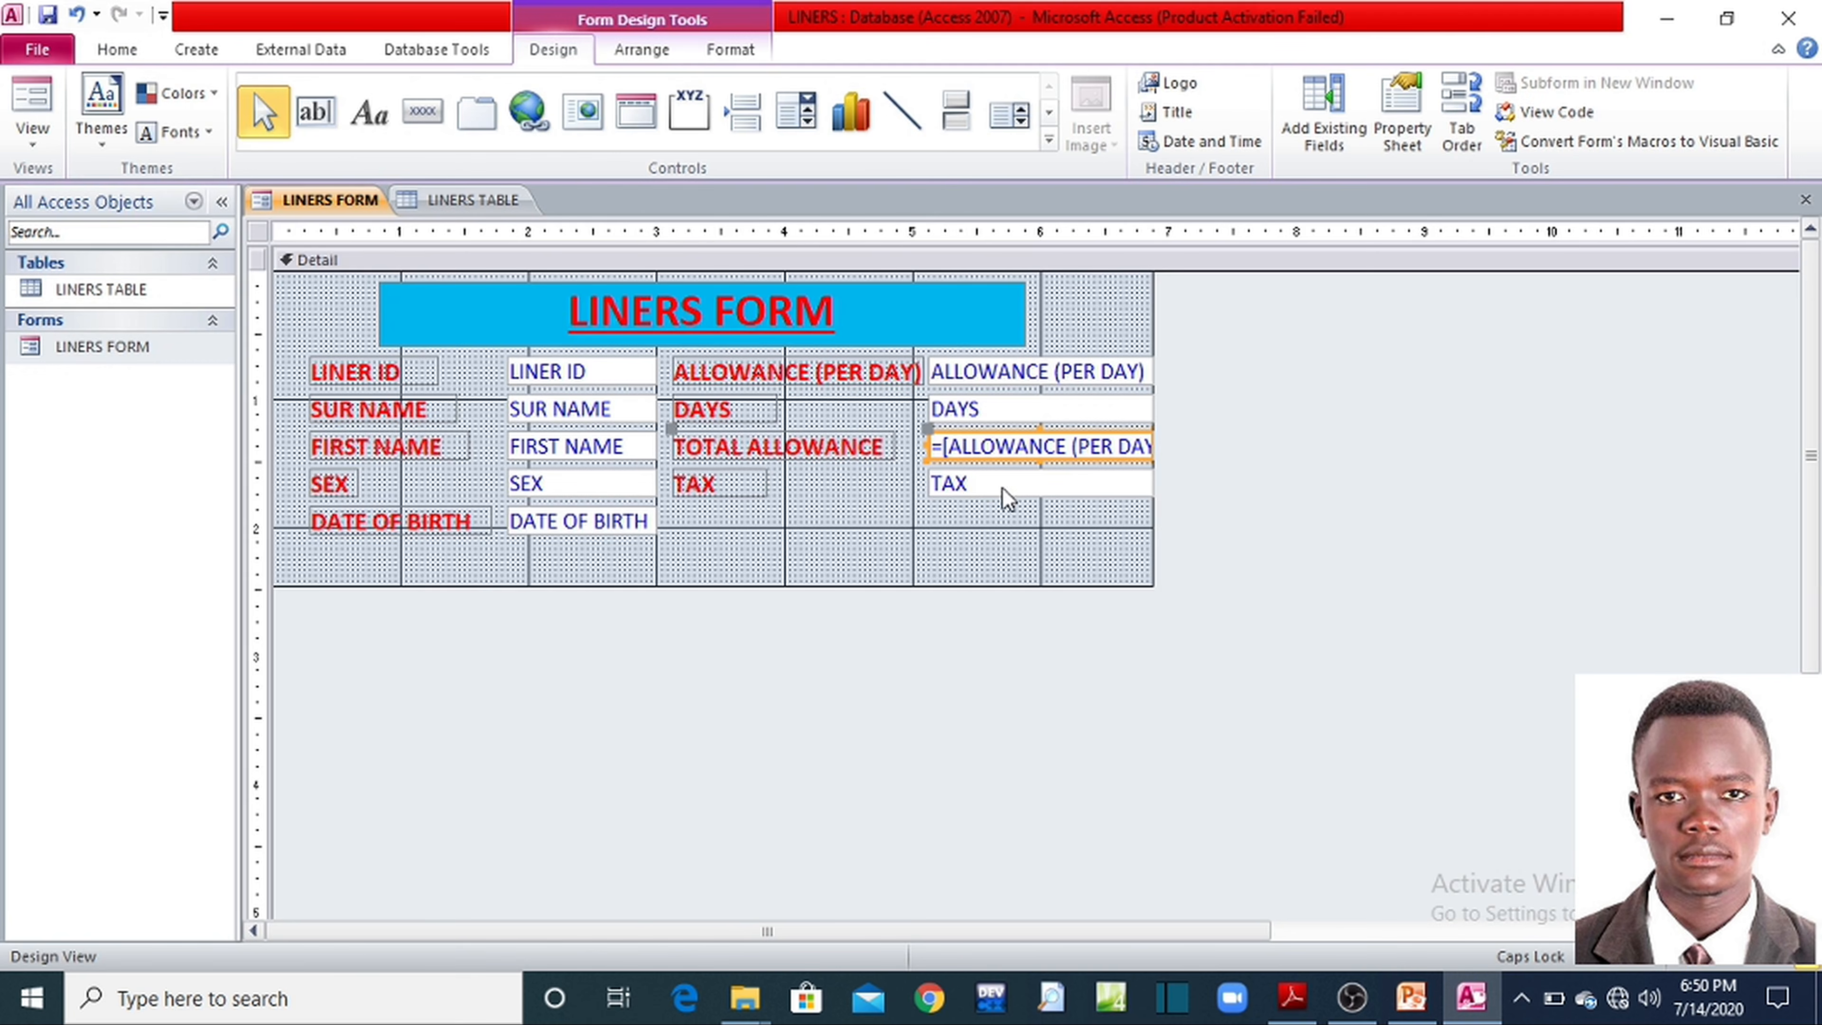
left_click(1004, 486)
left_click(1004, 485)
key("BackSpace")
key("BackSpace")
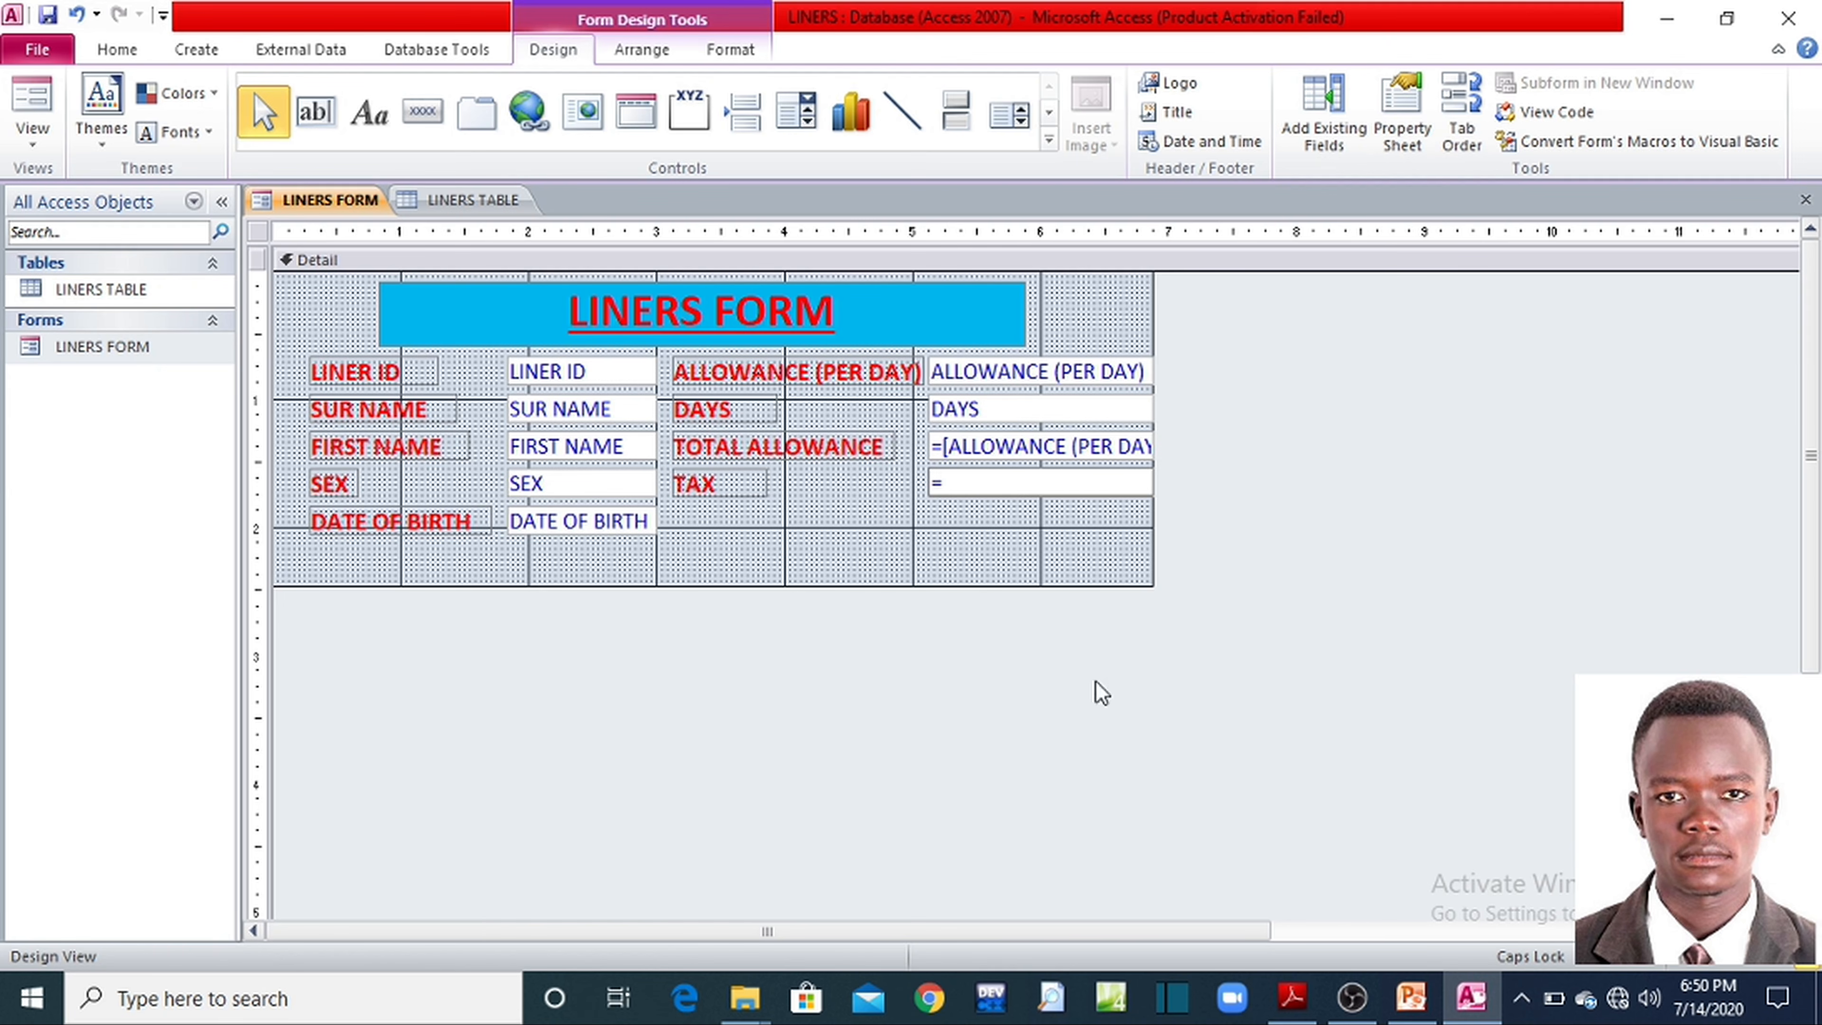
left_click(1293, 998)
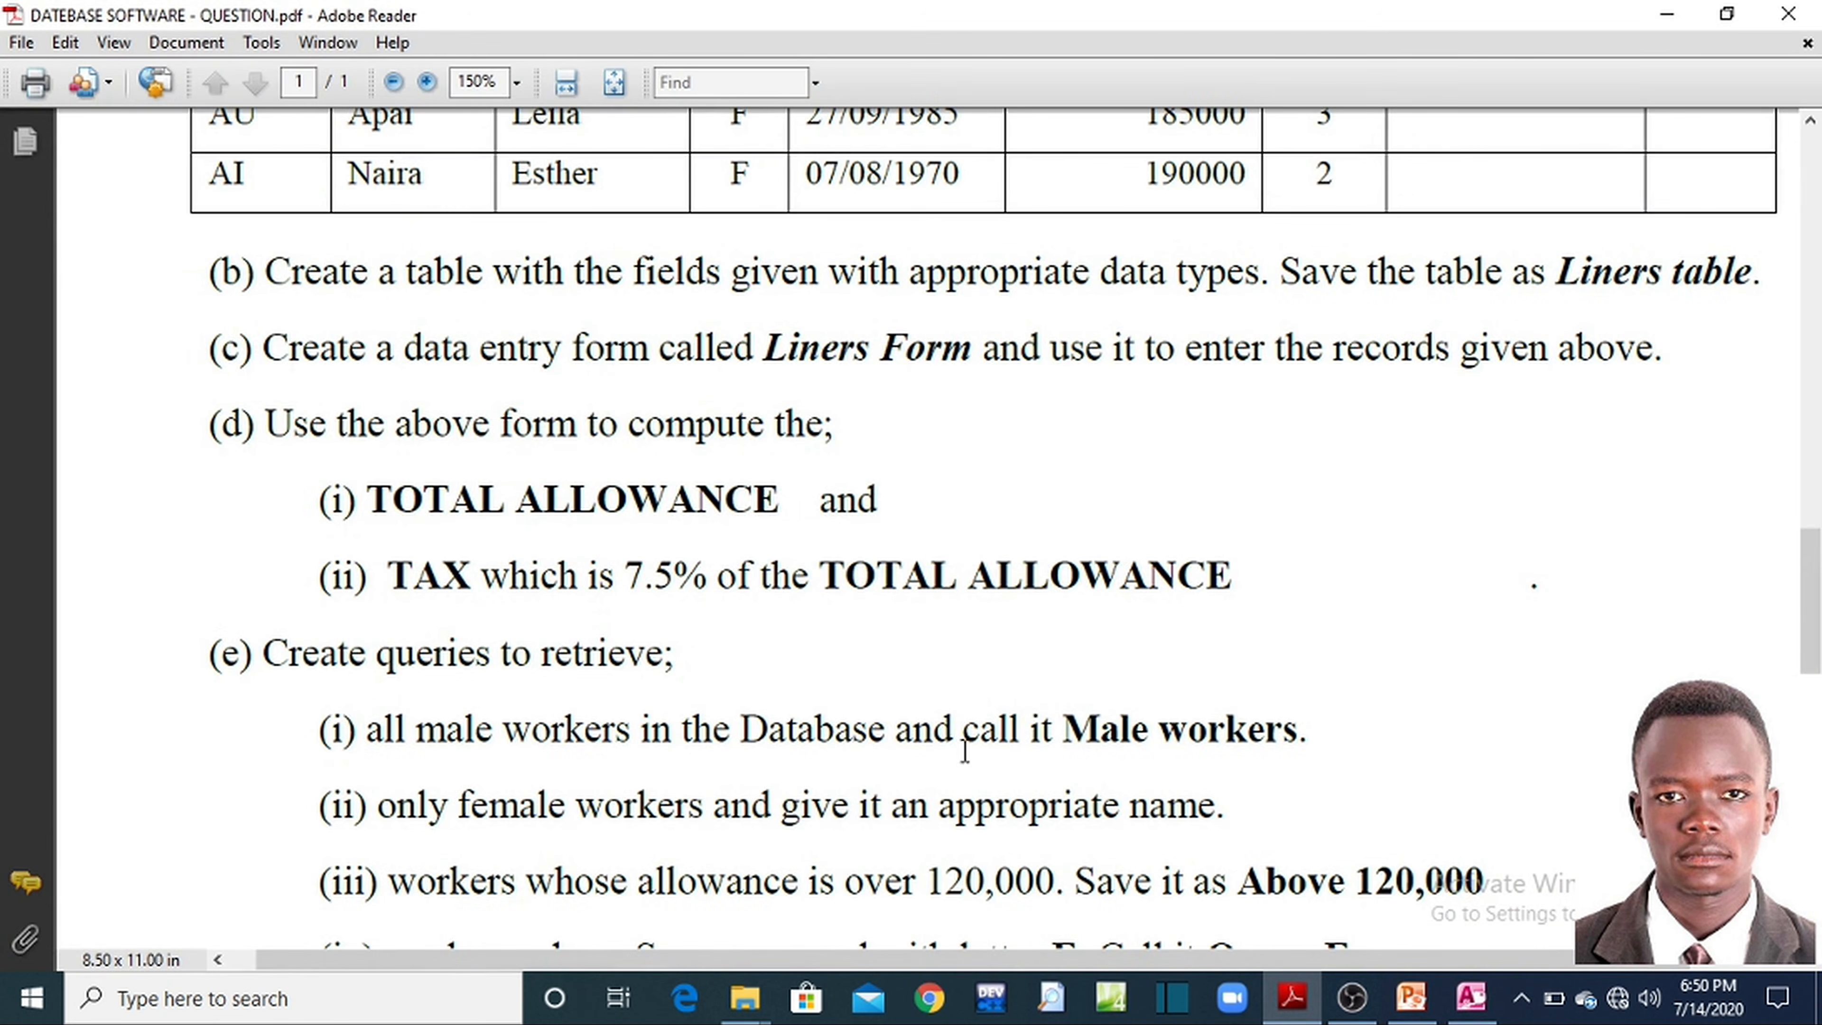
left_click(1293, 998)
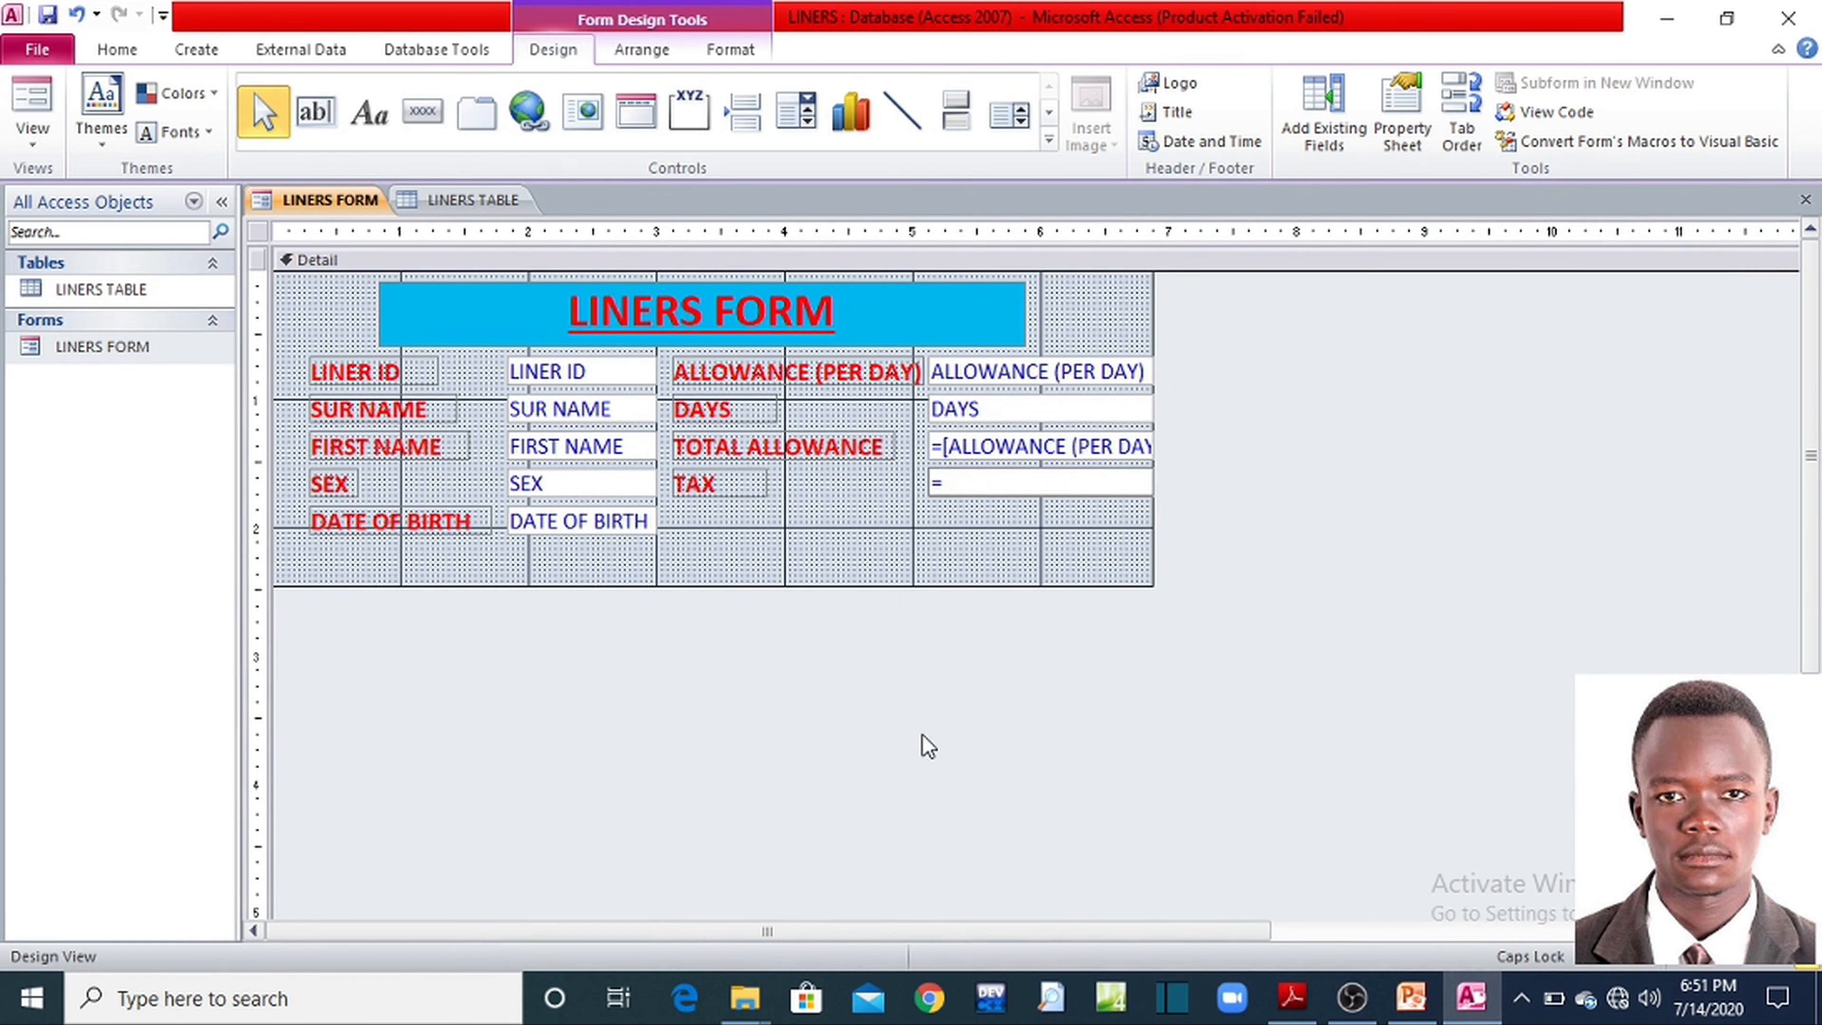
- Complete the TAX expression as =7.5/100*[TOTAL ALLOWANCE], and display the saved LINERS FORM in Form View
type("7.5/100*")
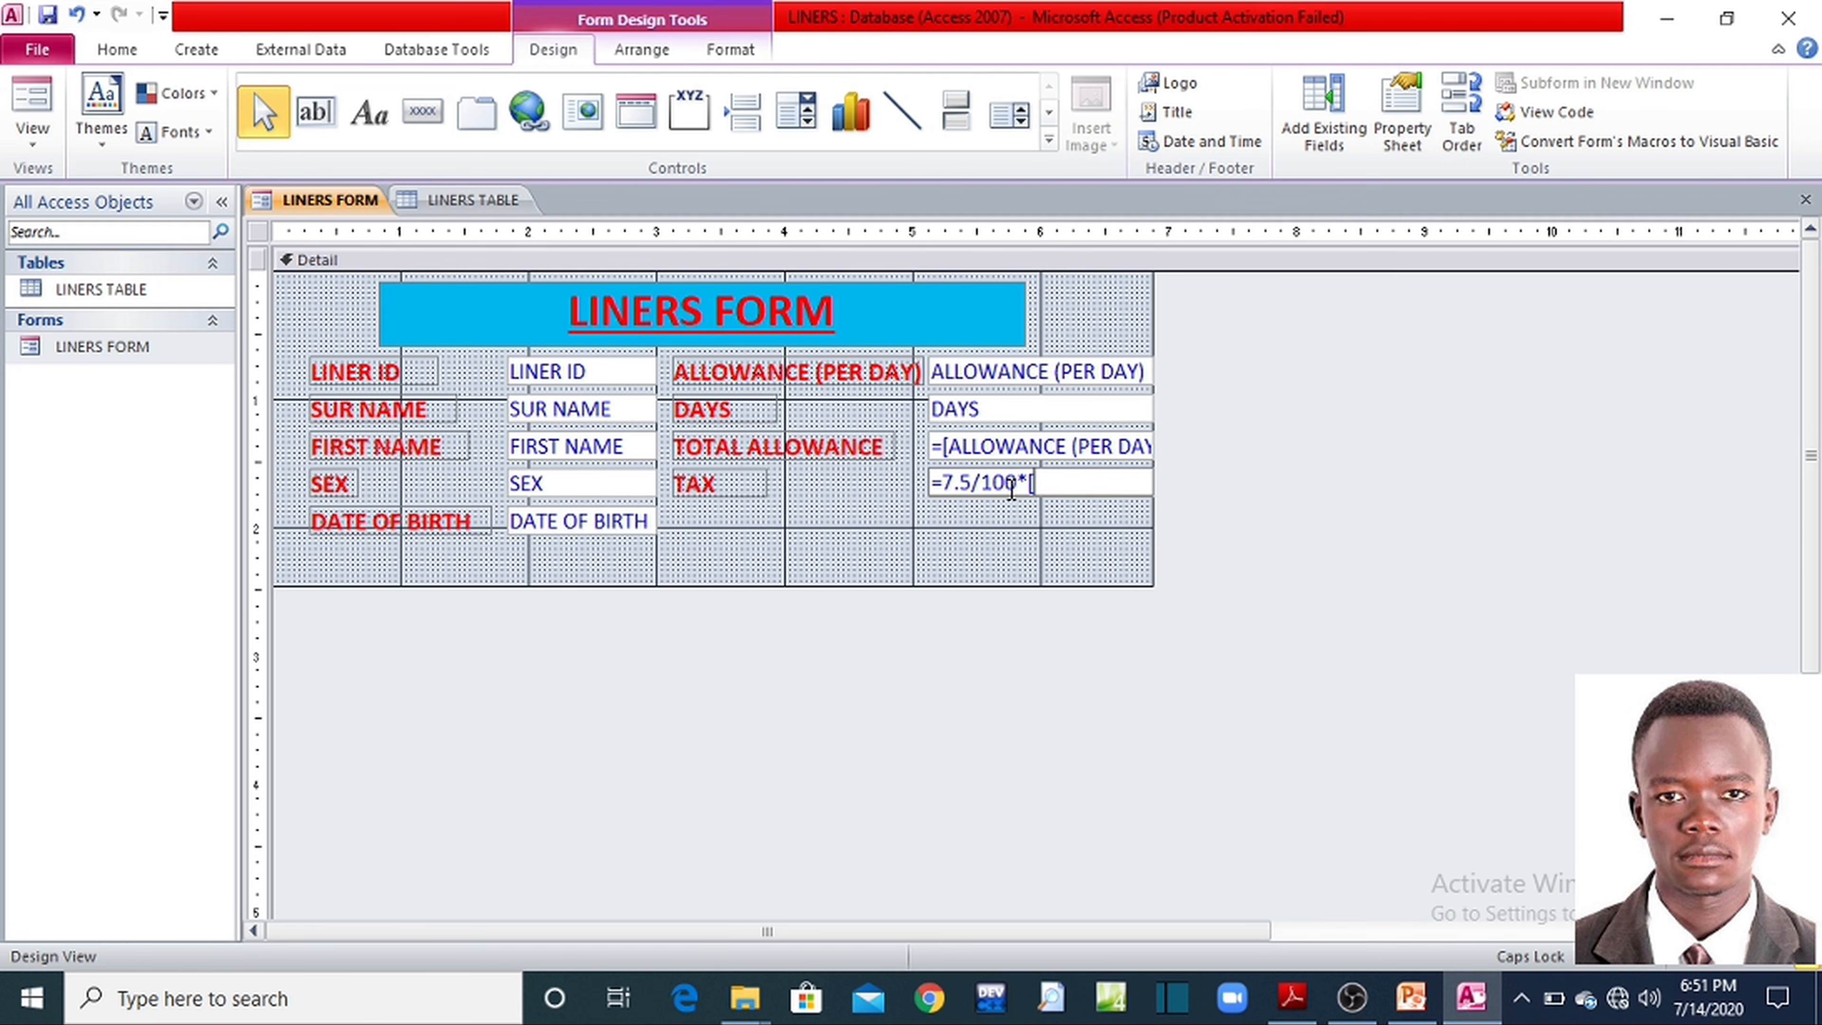
type("TOTAL")
type(" ALLOWA")
type("NCW")
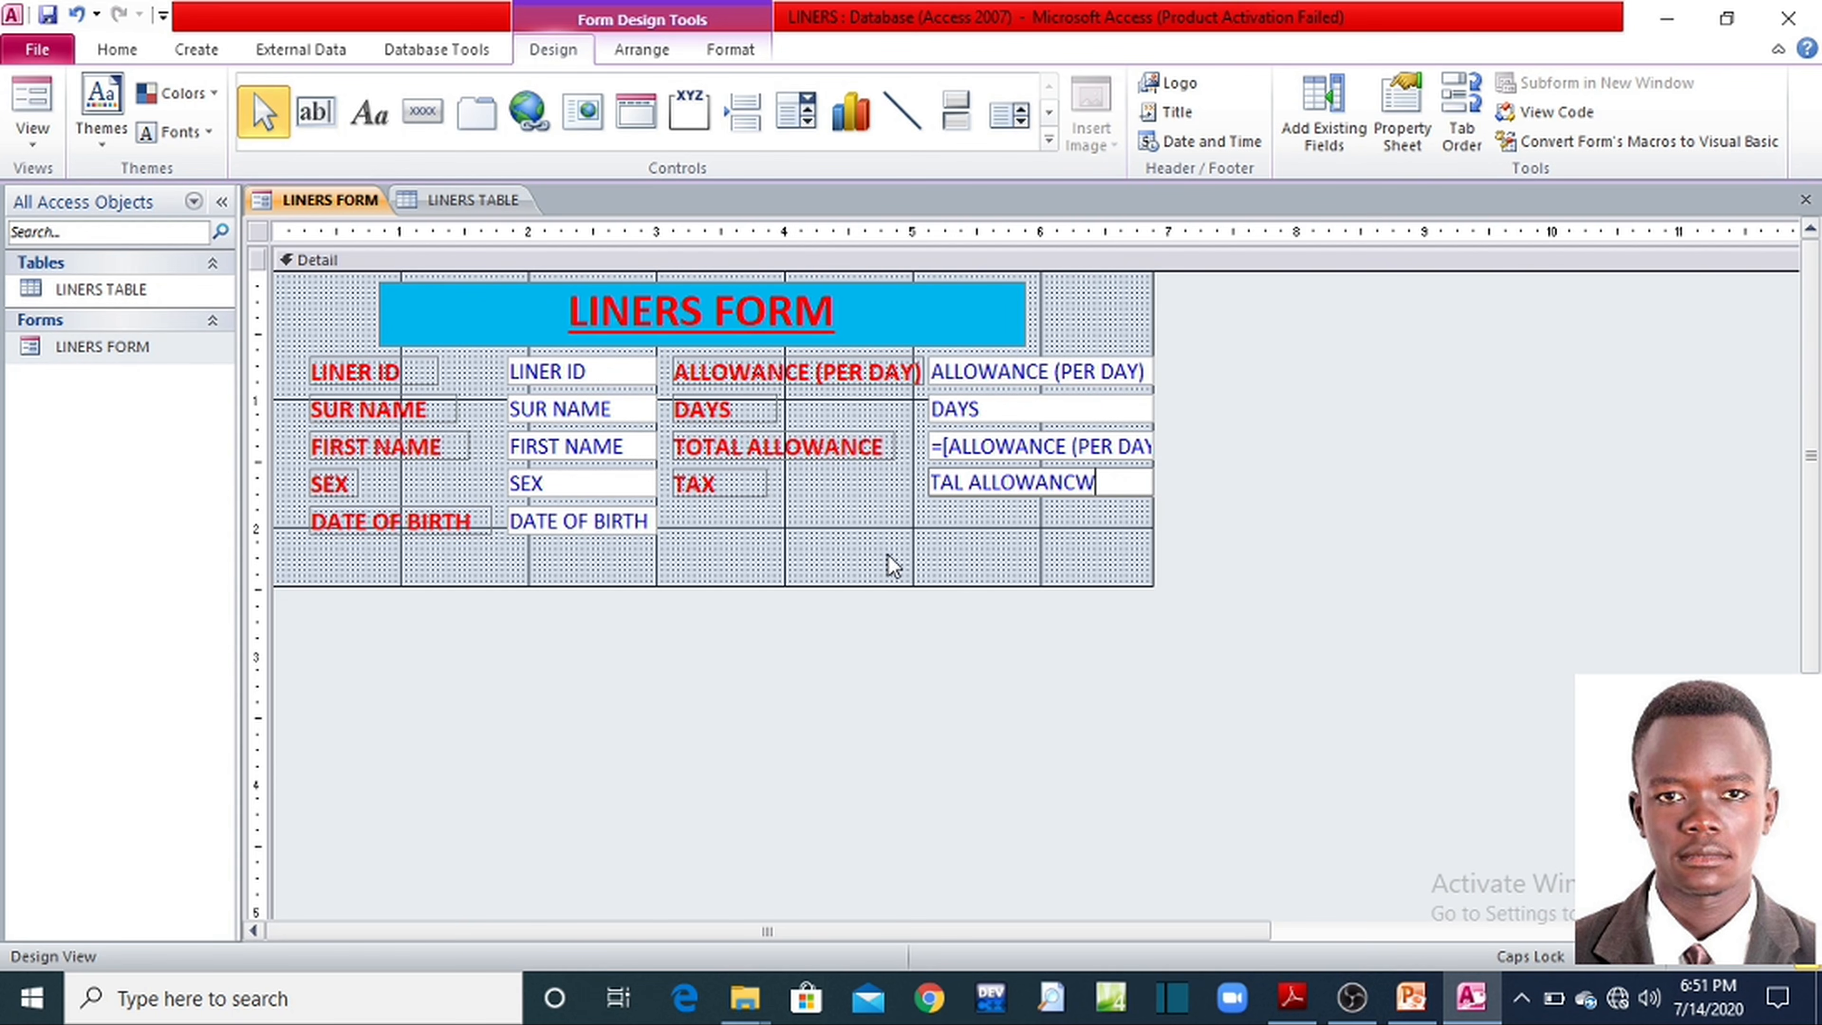
key("BackSpace")
type("E]")
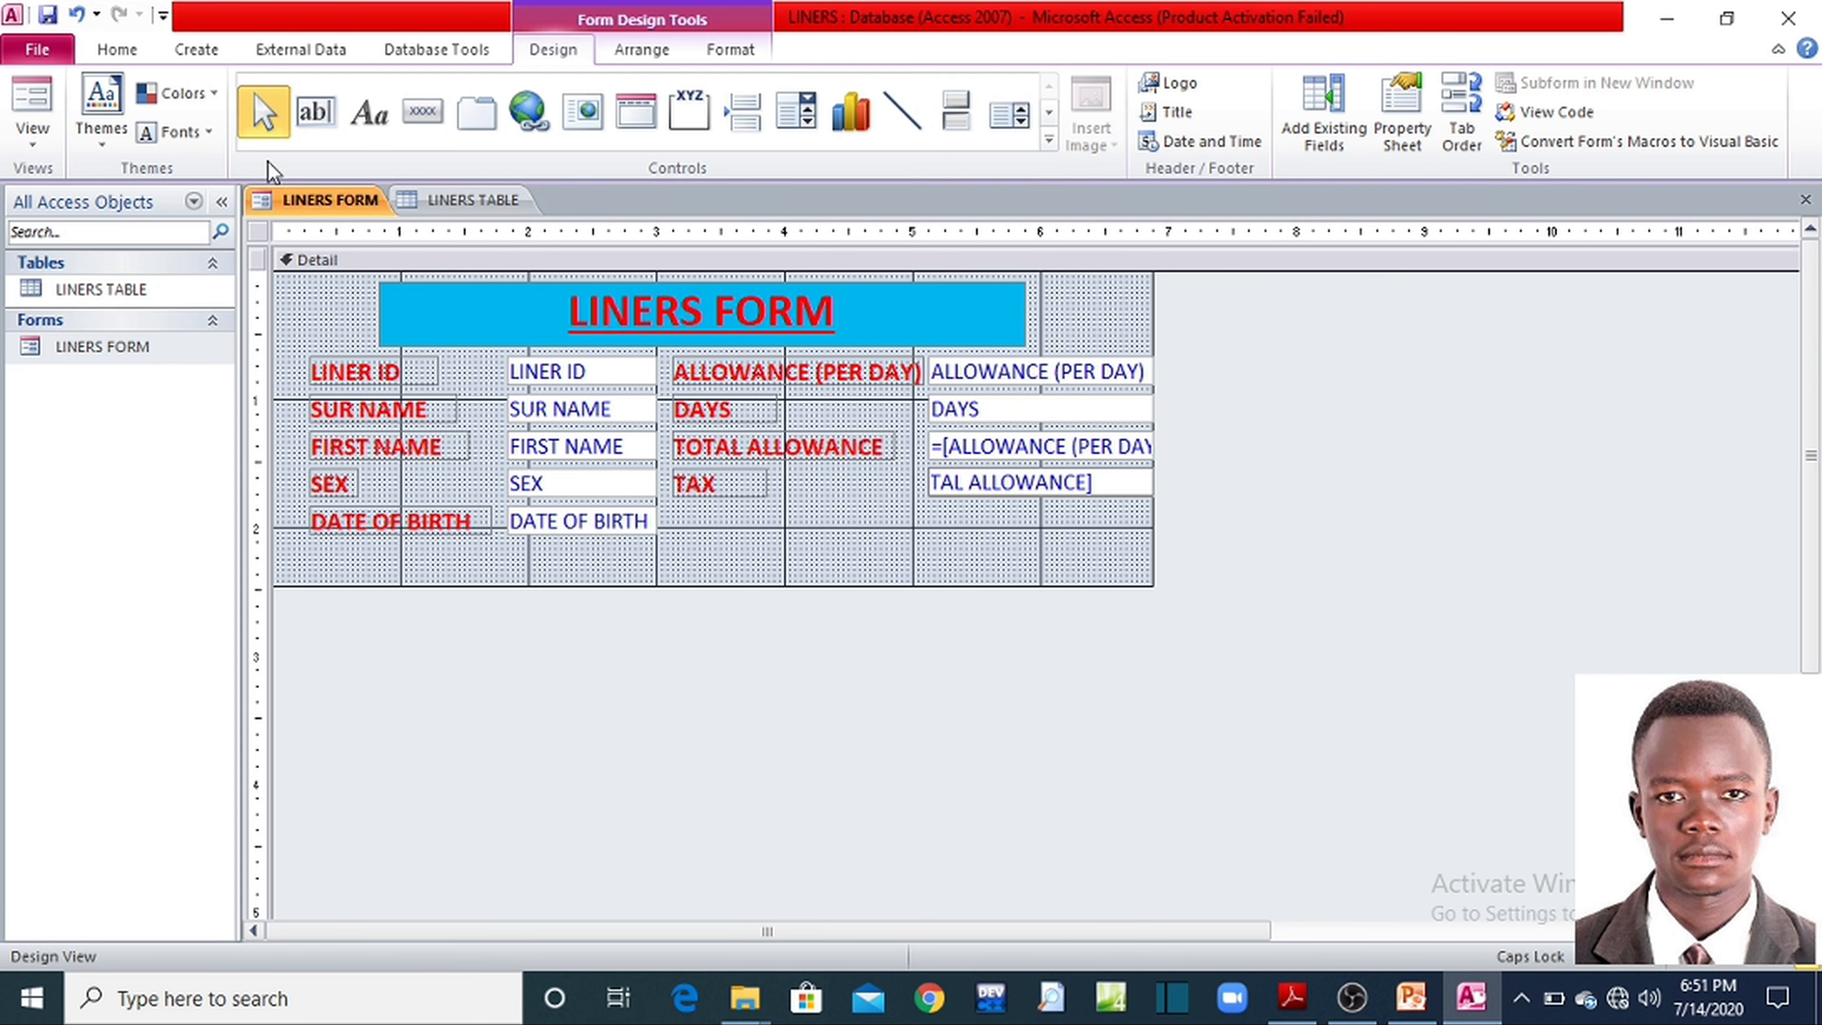
left_click(46, 15)
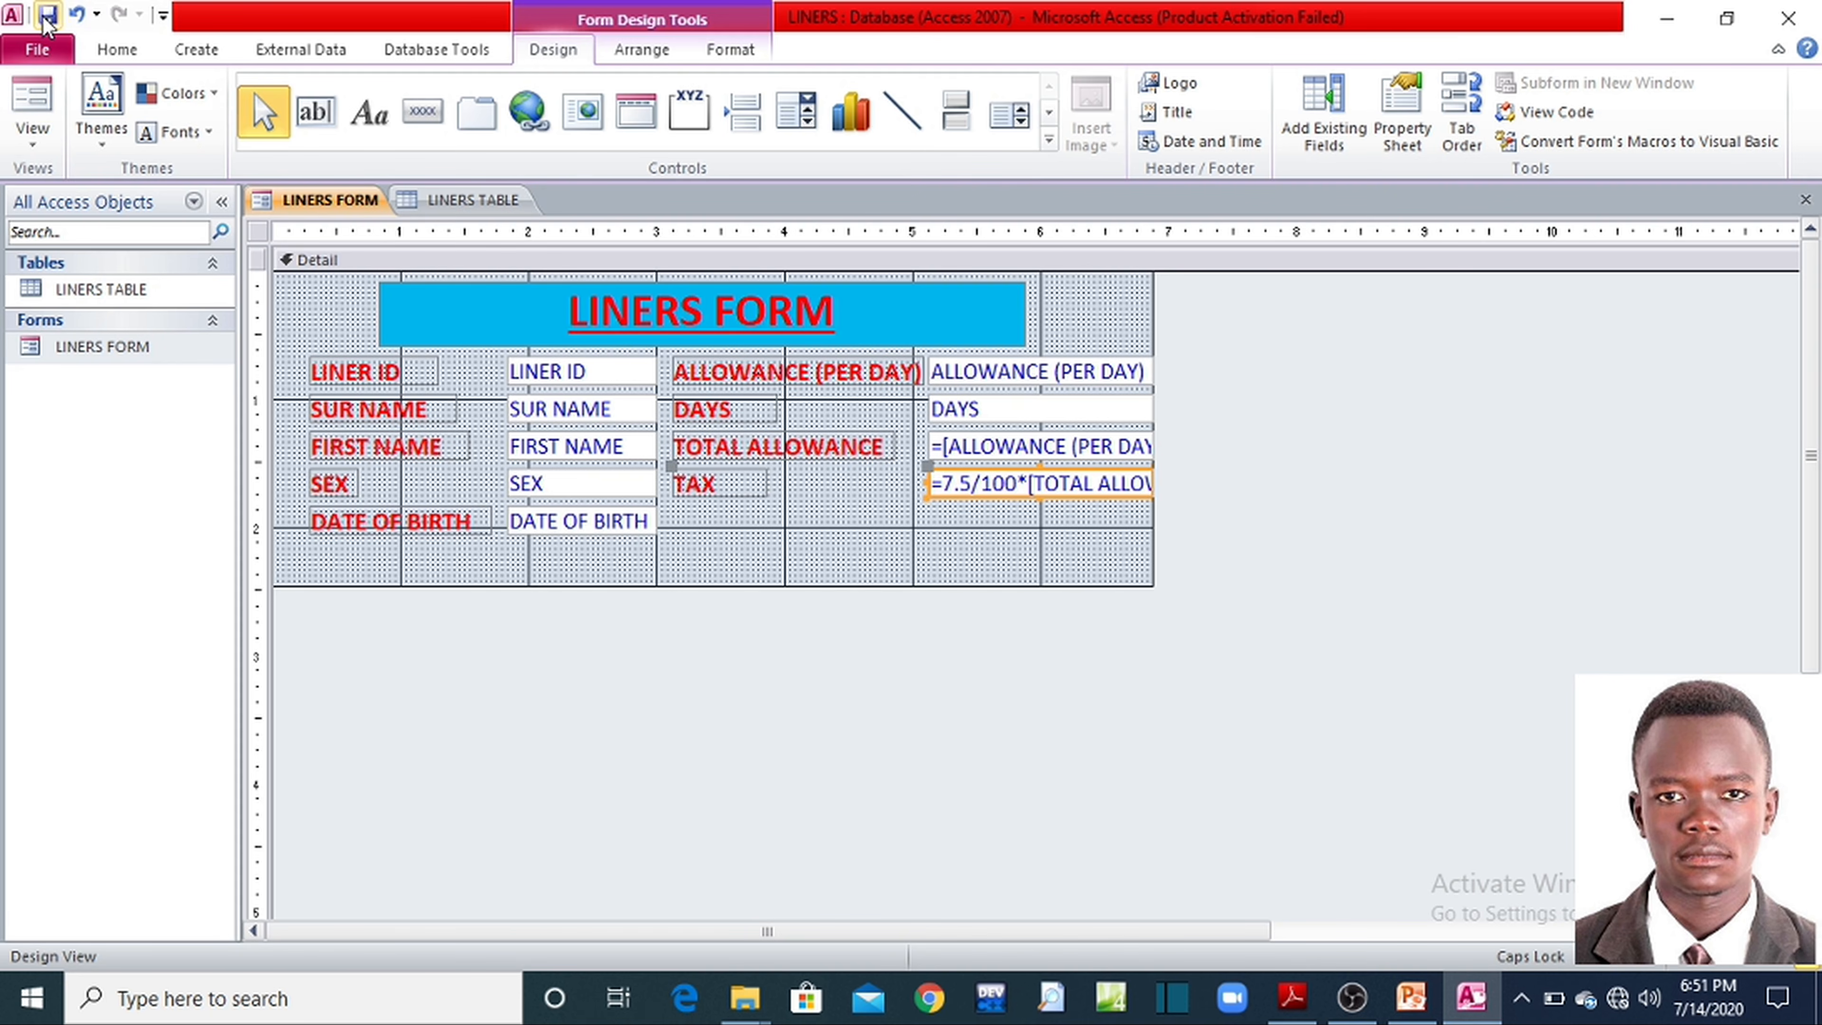
double_click(142, 355)
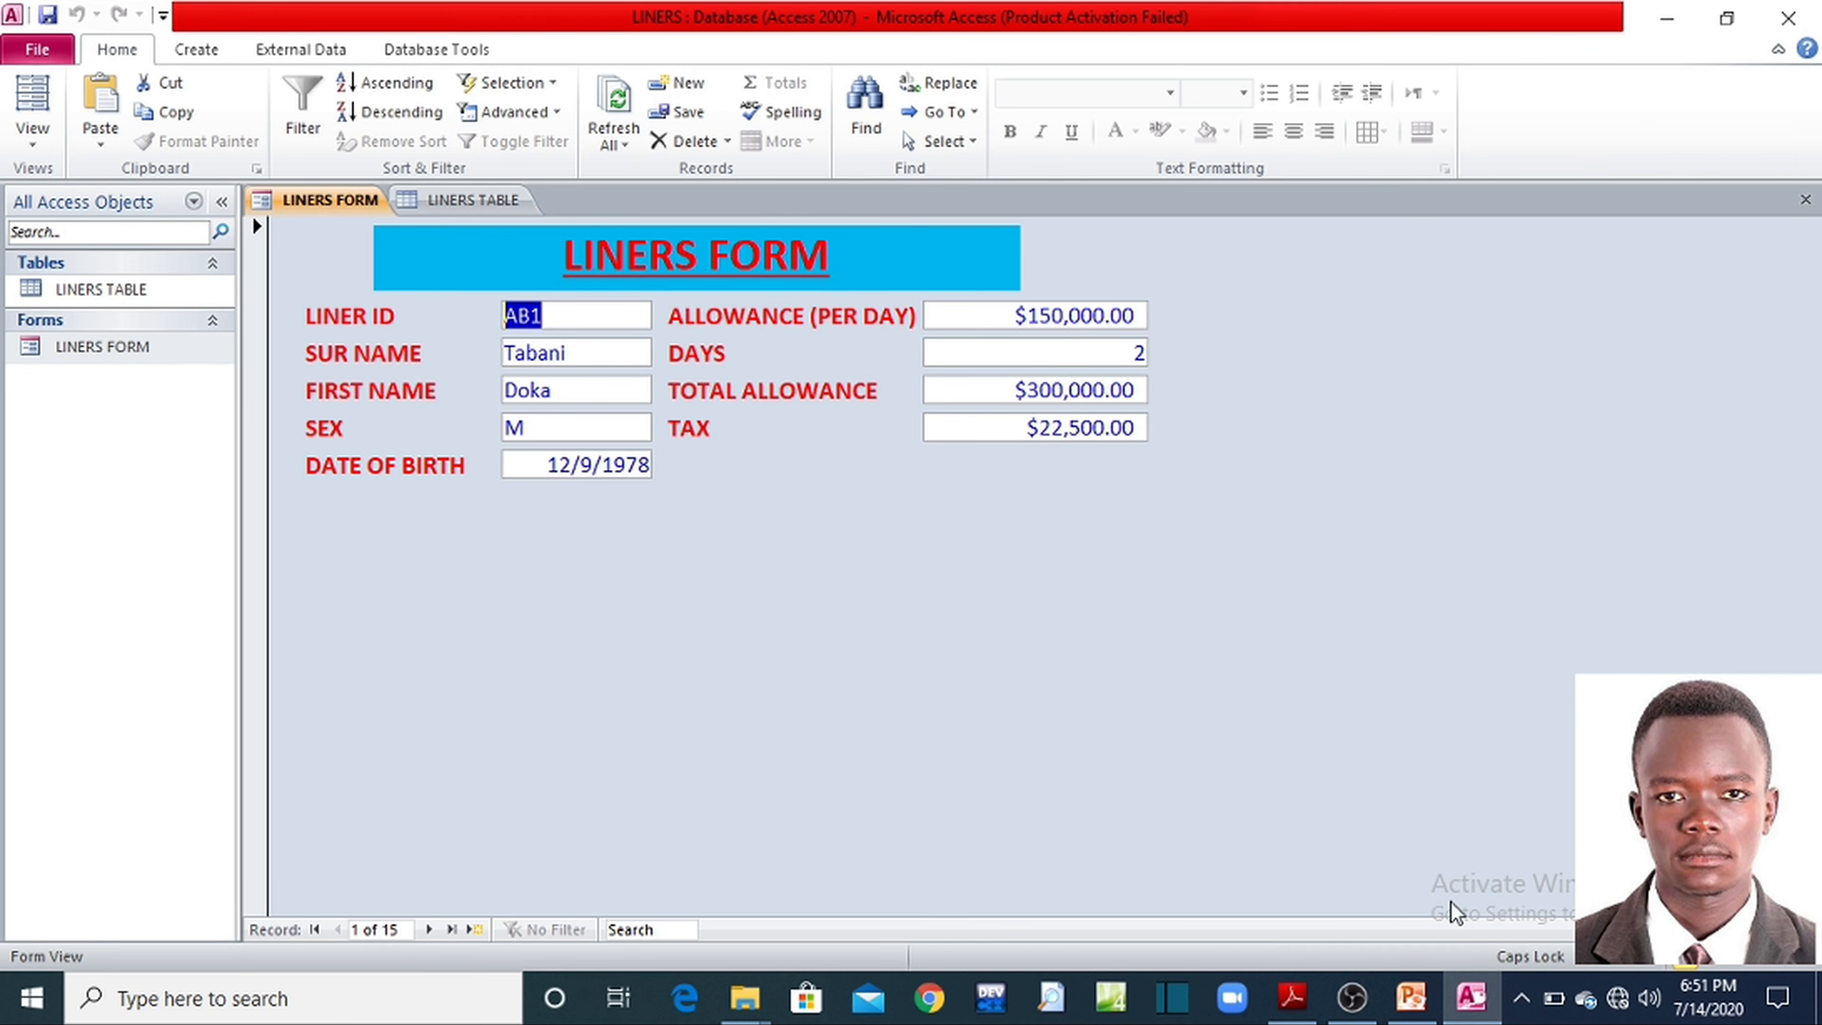
- Examine the TAX expression in Design View, view its slide in PowerPoint, and return to Access
left_click(35, 133)
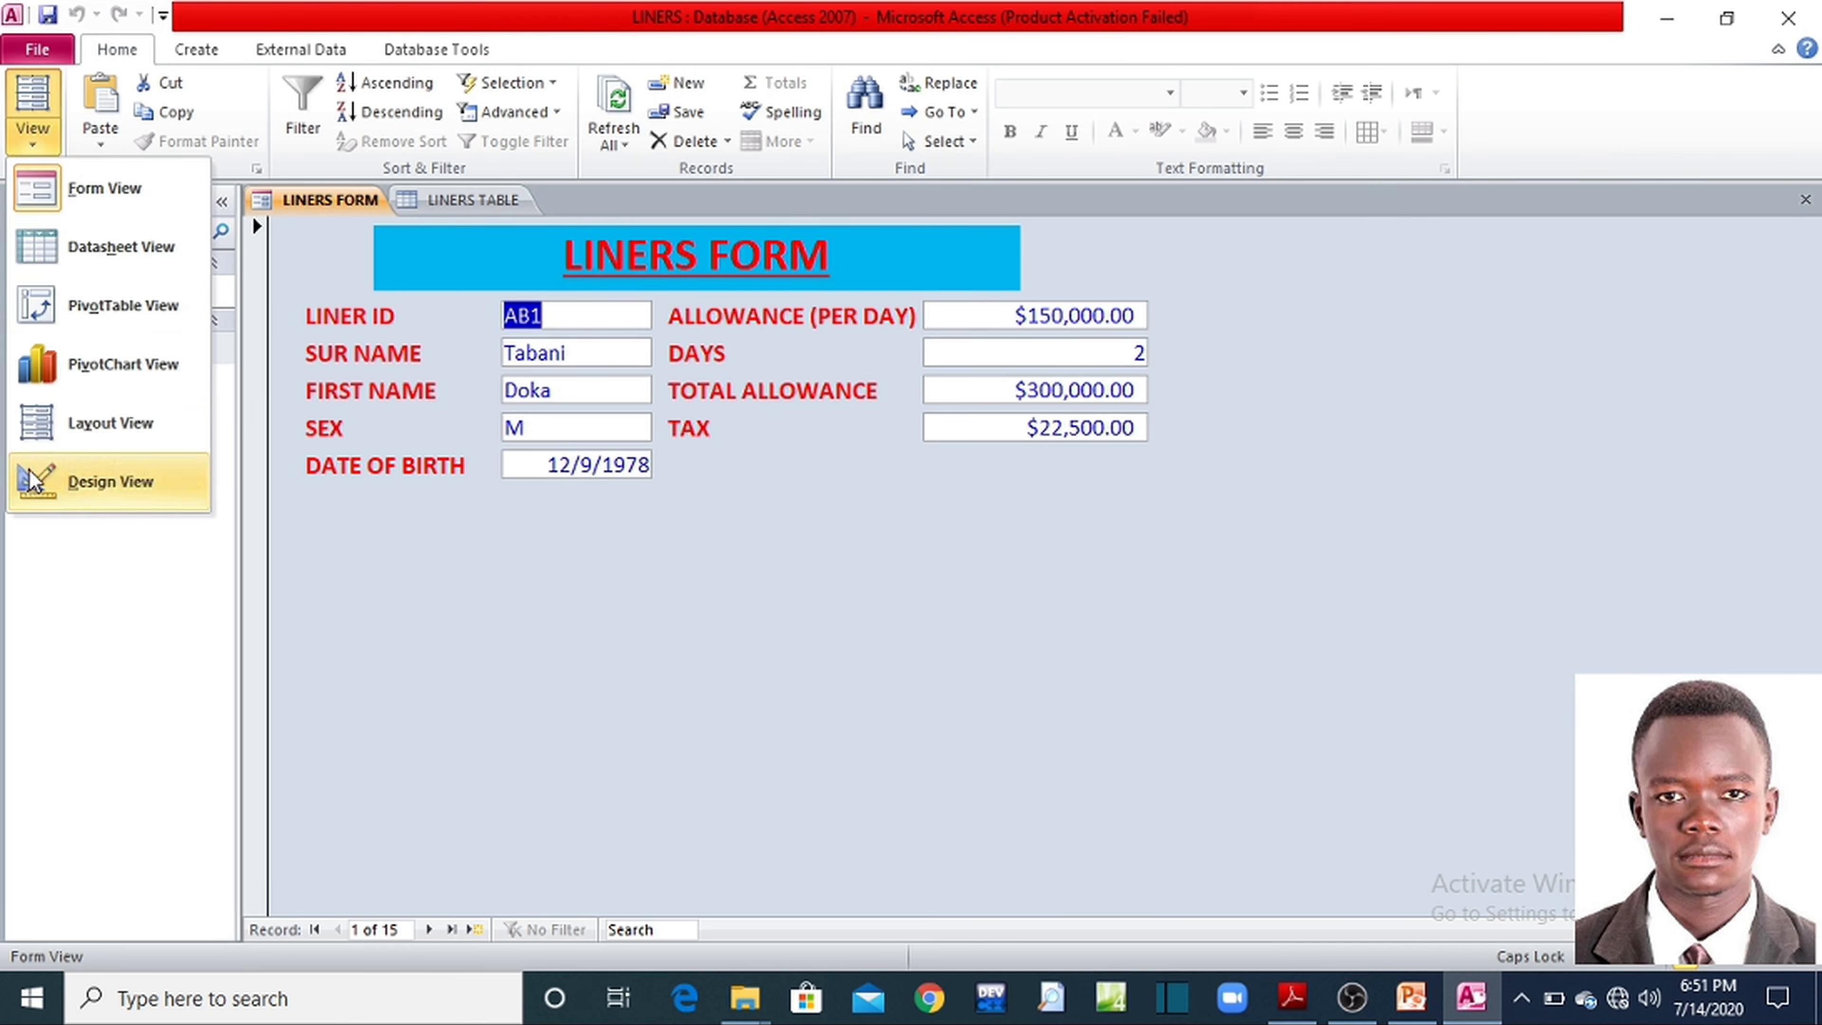
left_click(40, 486)
left_click_drag(990, 480, 1191, 478)
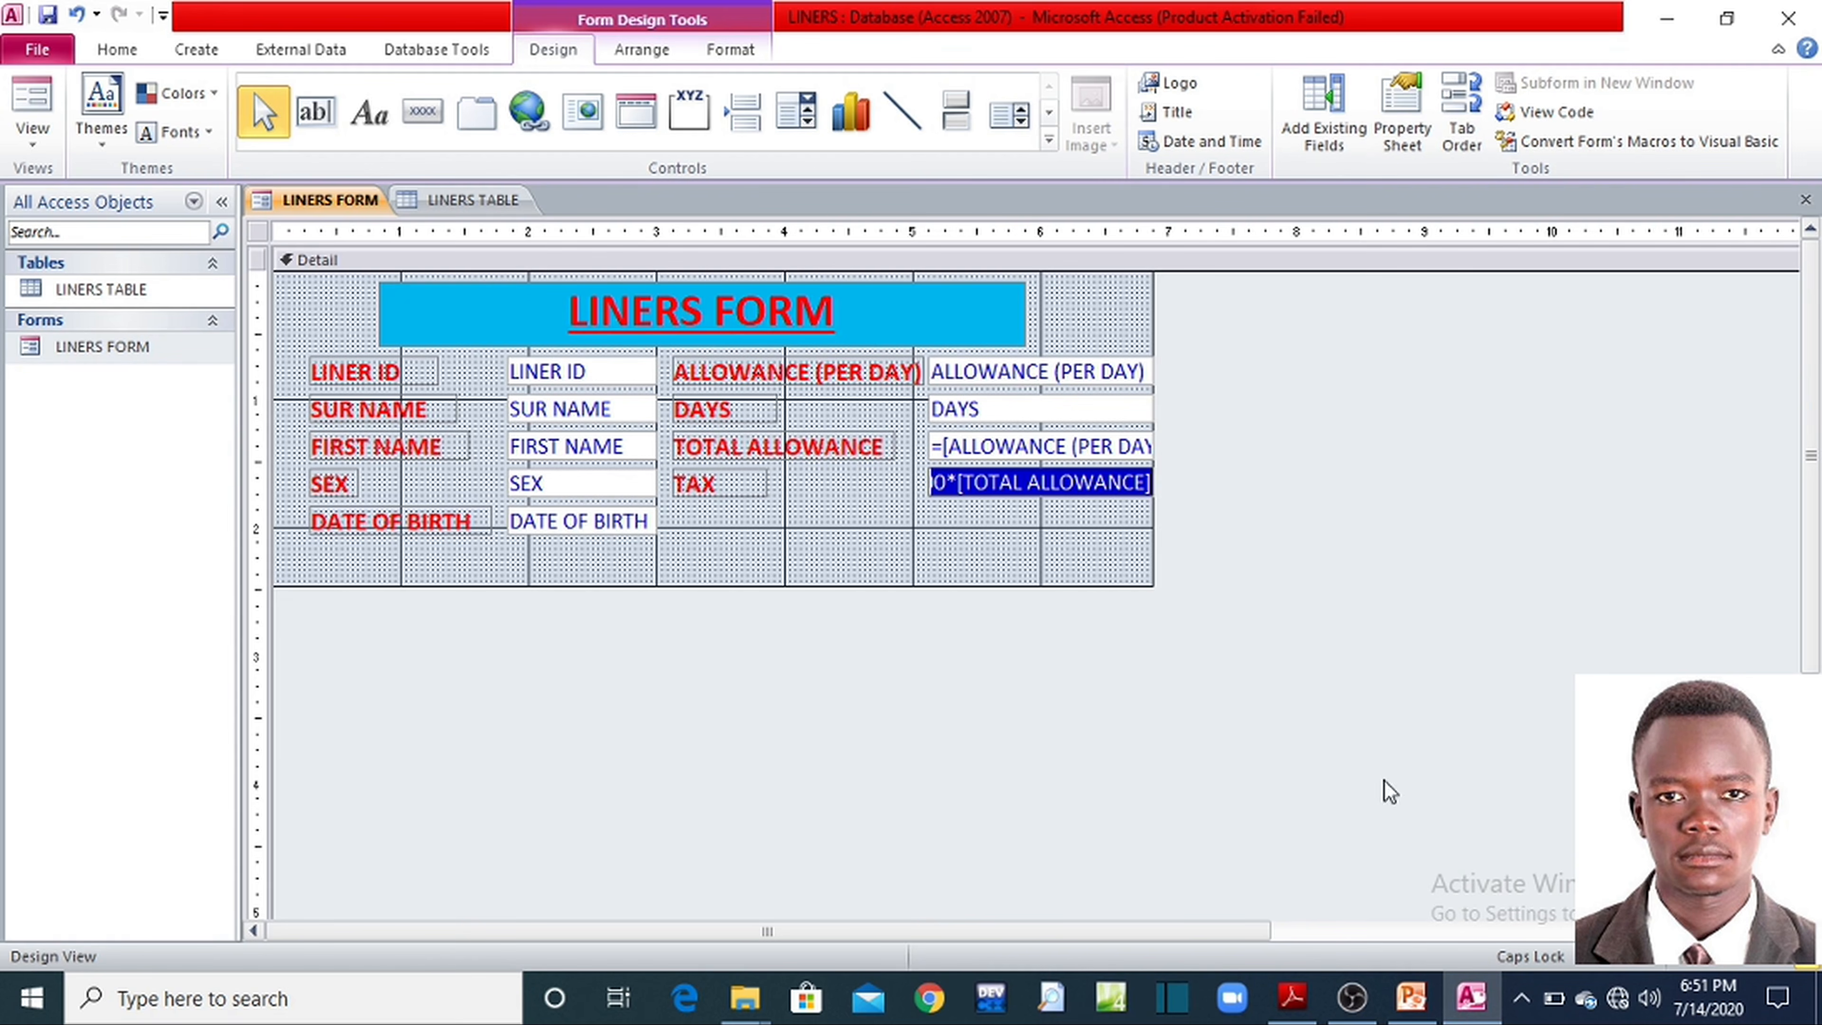
left_click(1096, 482)
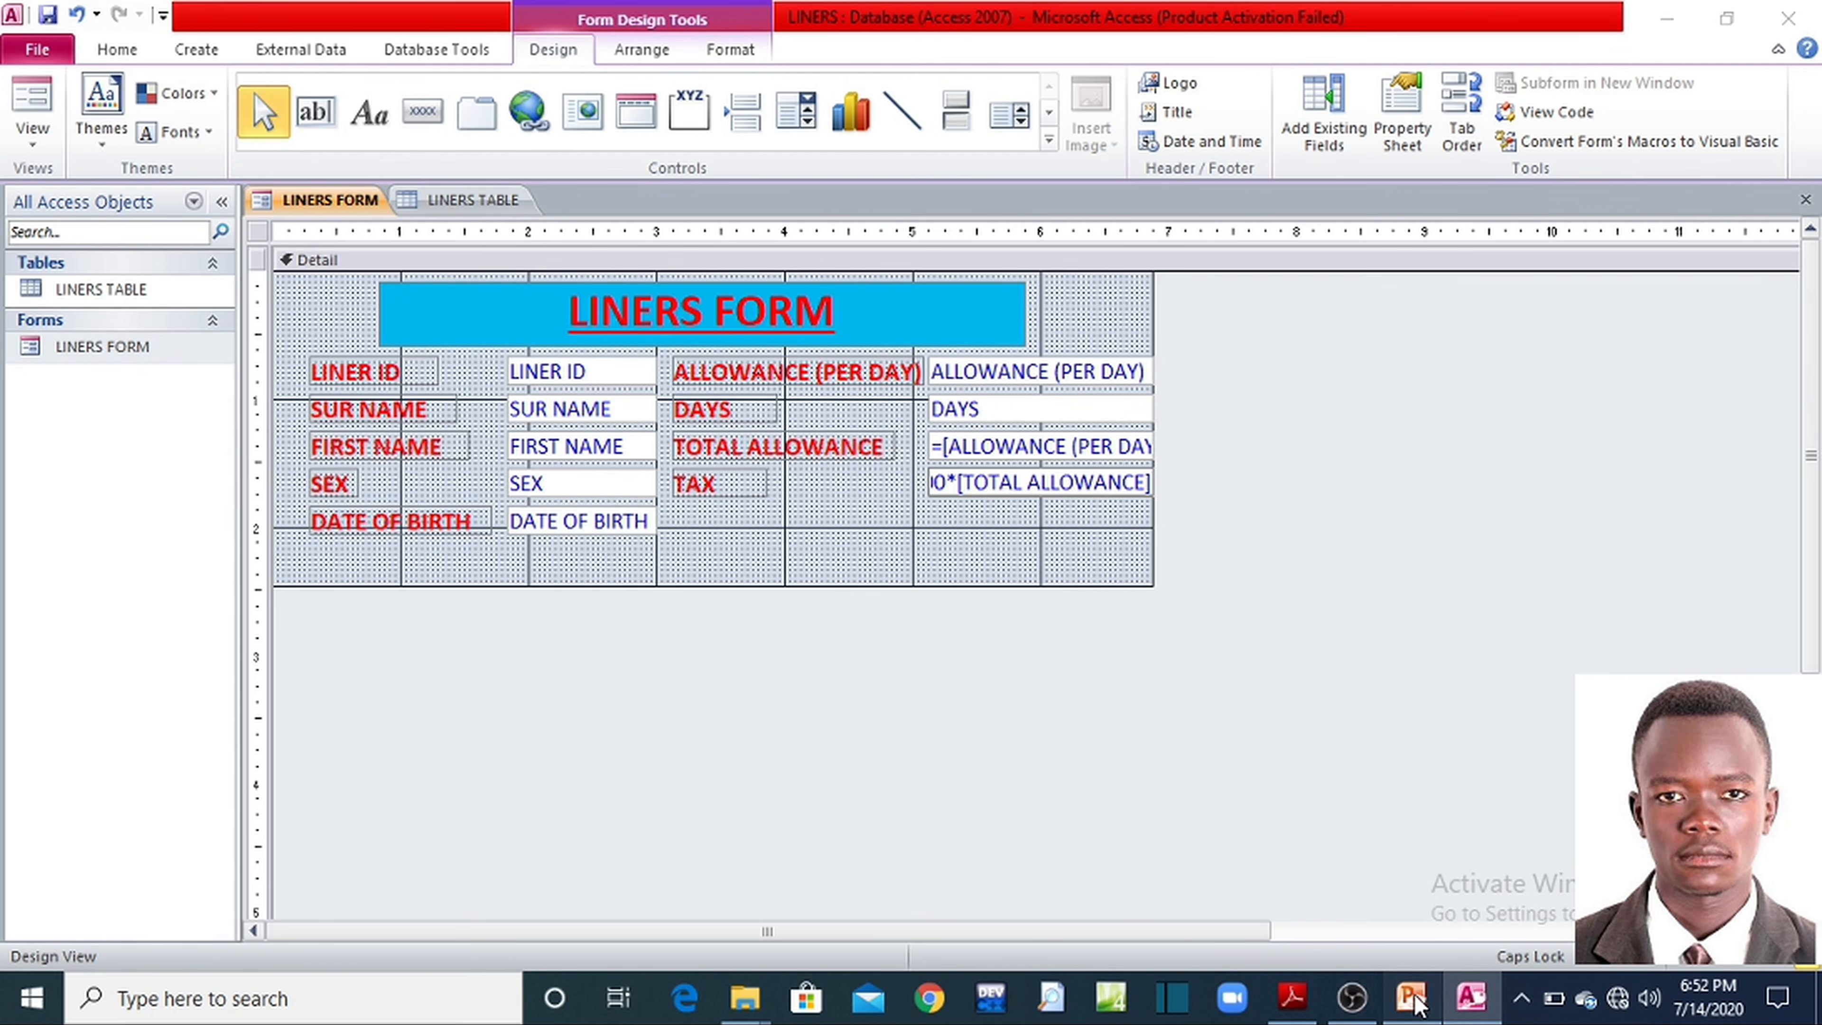
left_click(1411, 998)
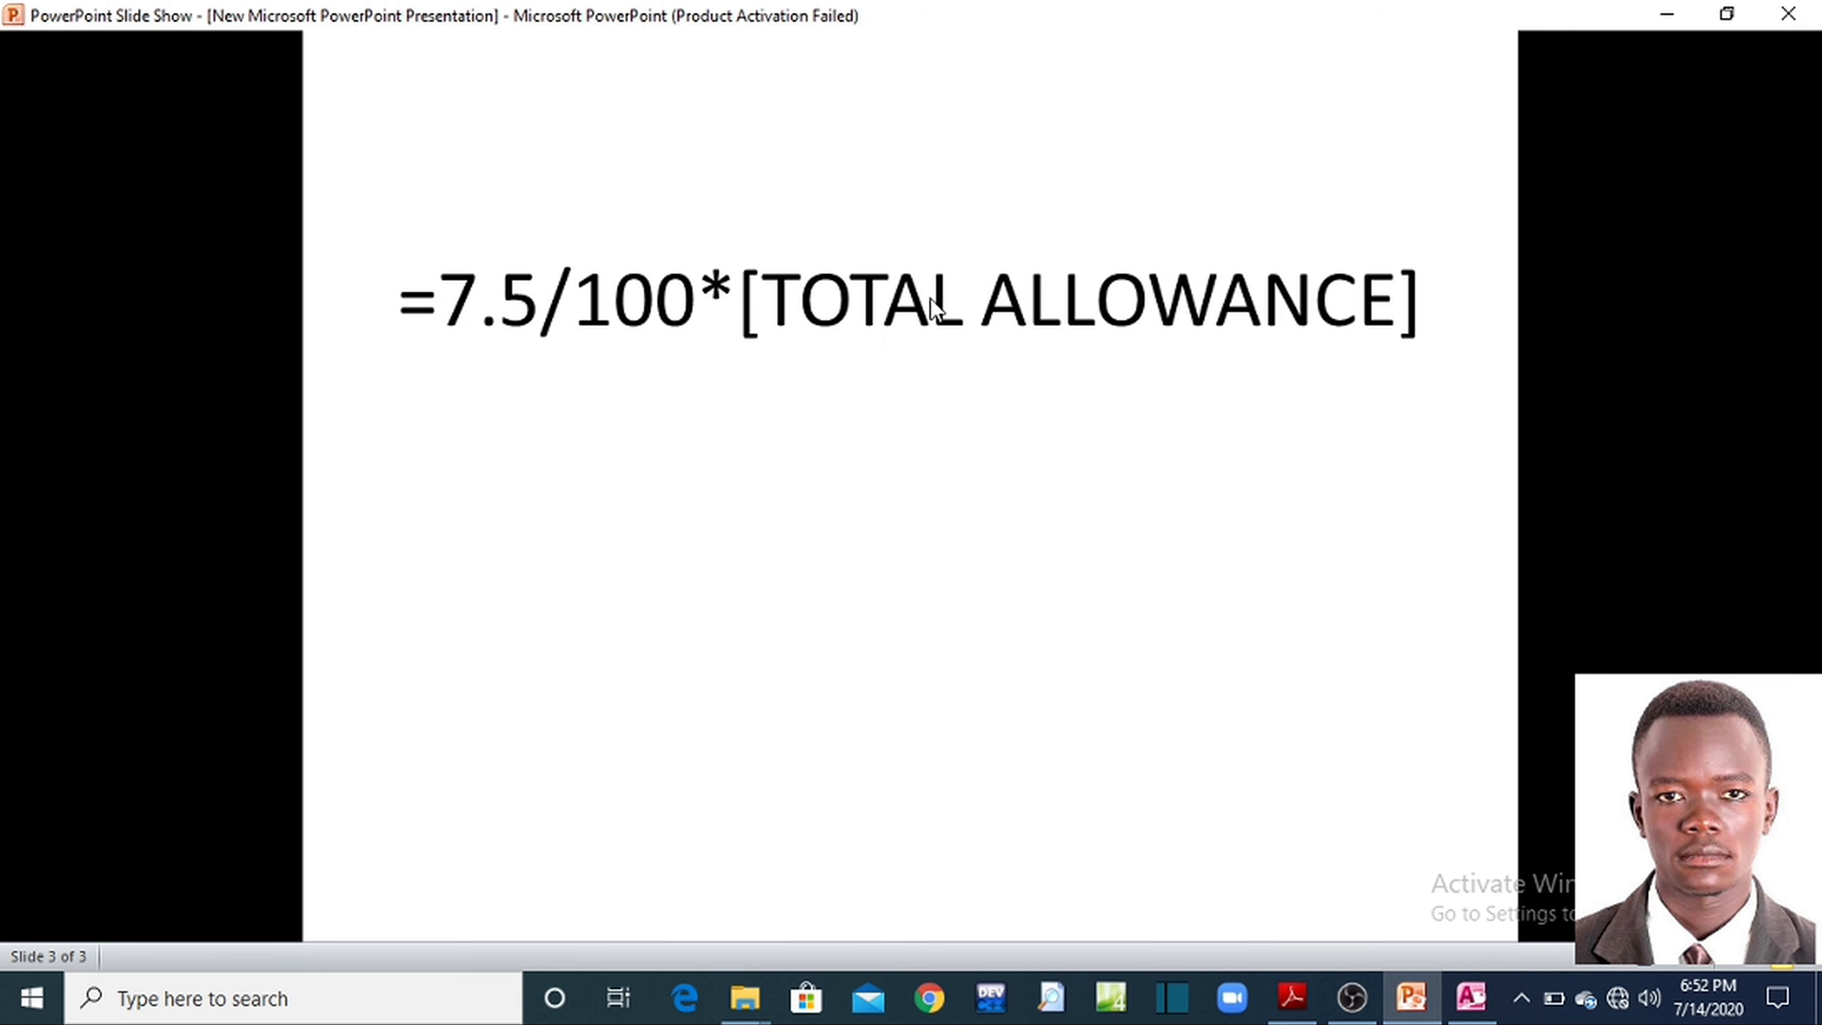
left_click(1471, 999)
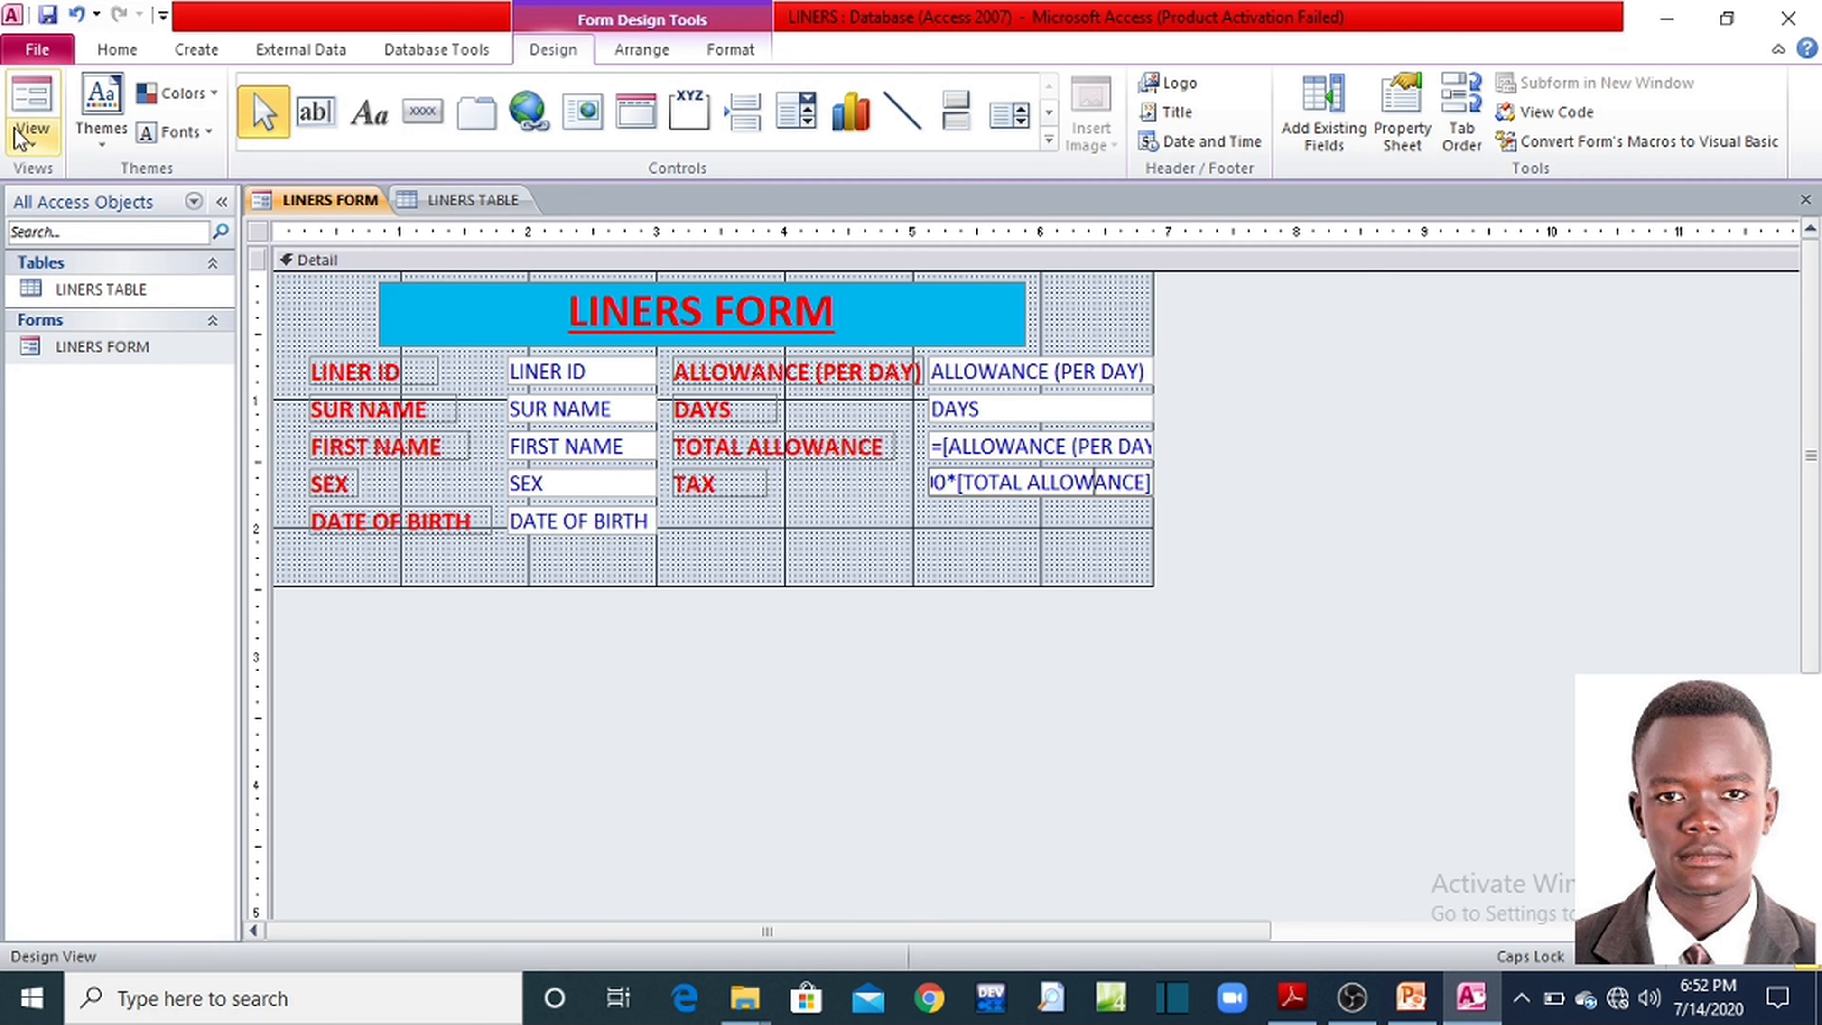
- Save LINERS FORM again and switch it back to Form View
left_click(48, 14)
double_click(91, 346)
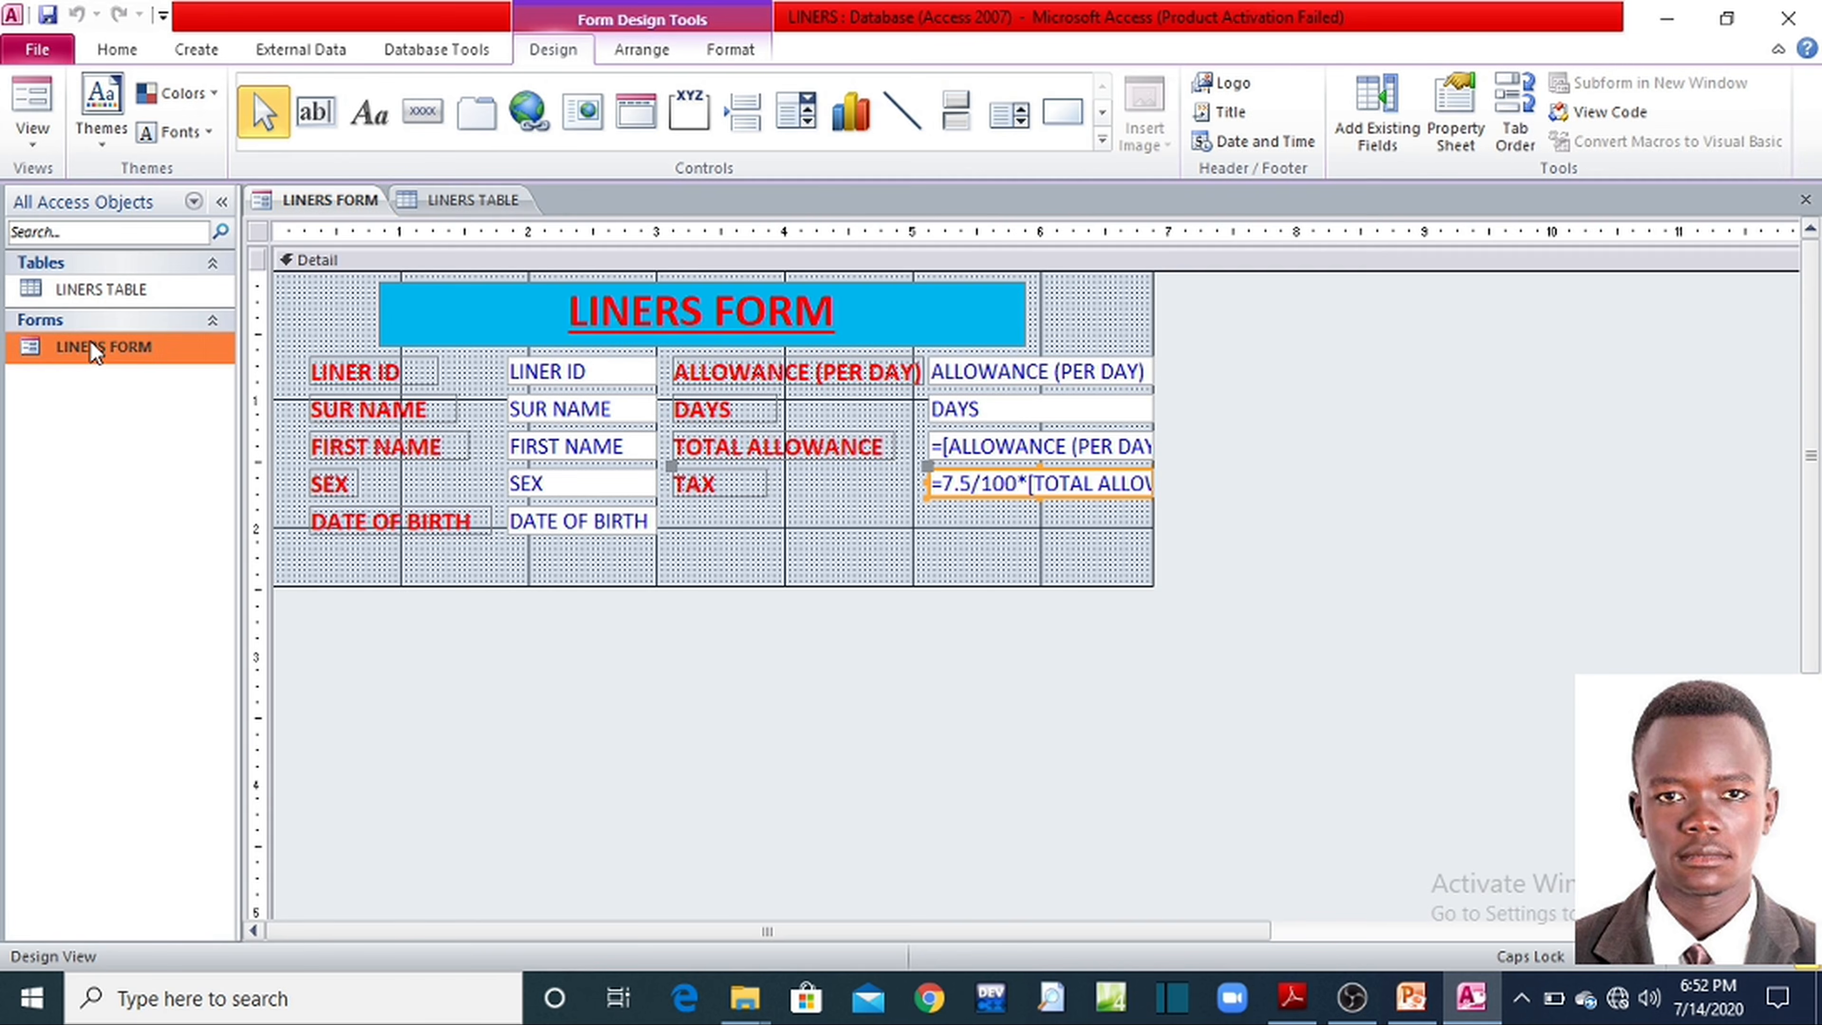
- Switch to the question PDF in Adobe Reader, read the remaining query and report tasks, and return to Access
left_click(1292, 998)
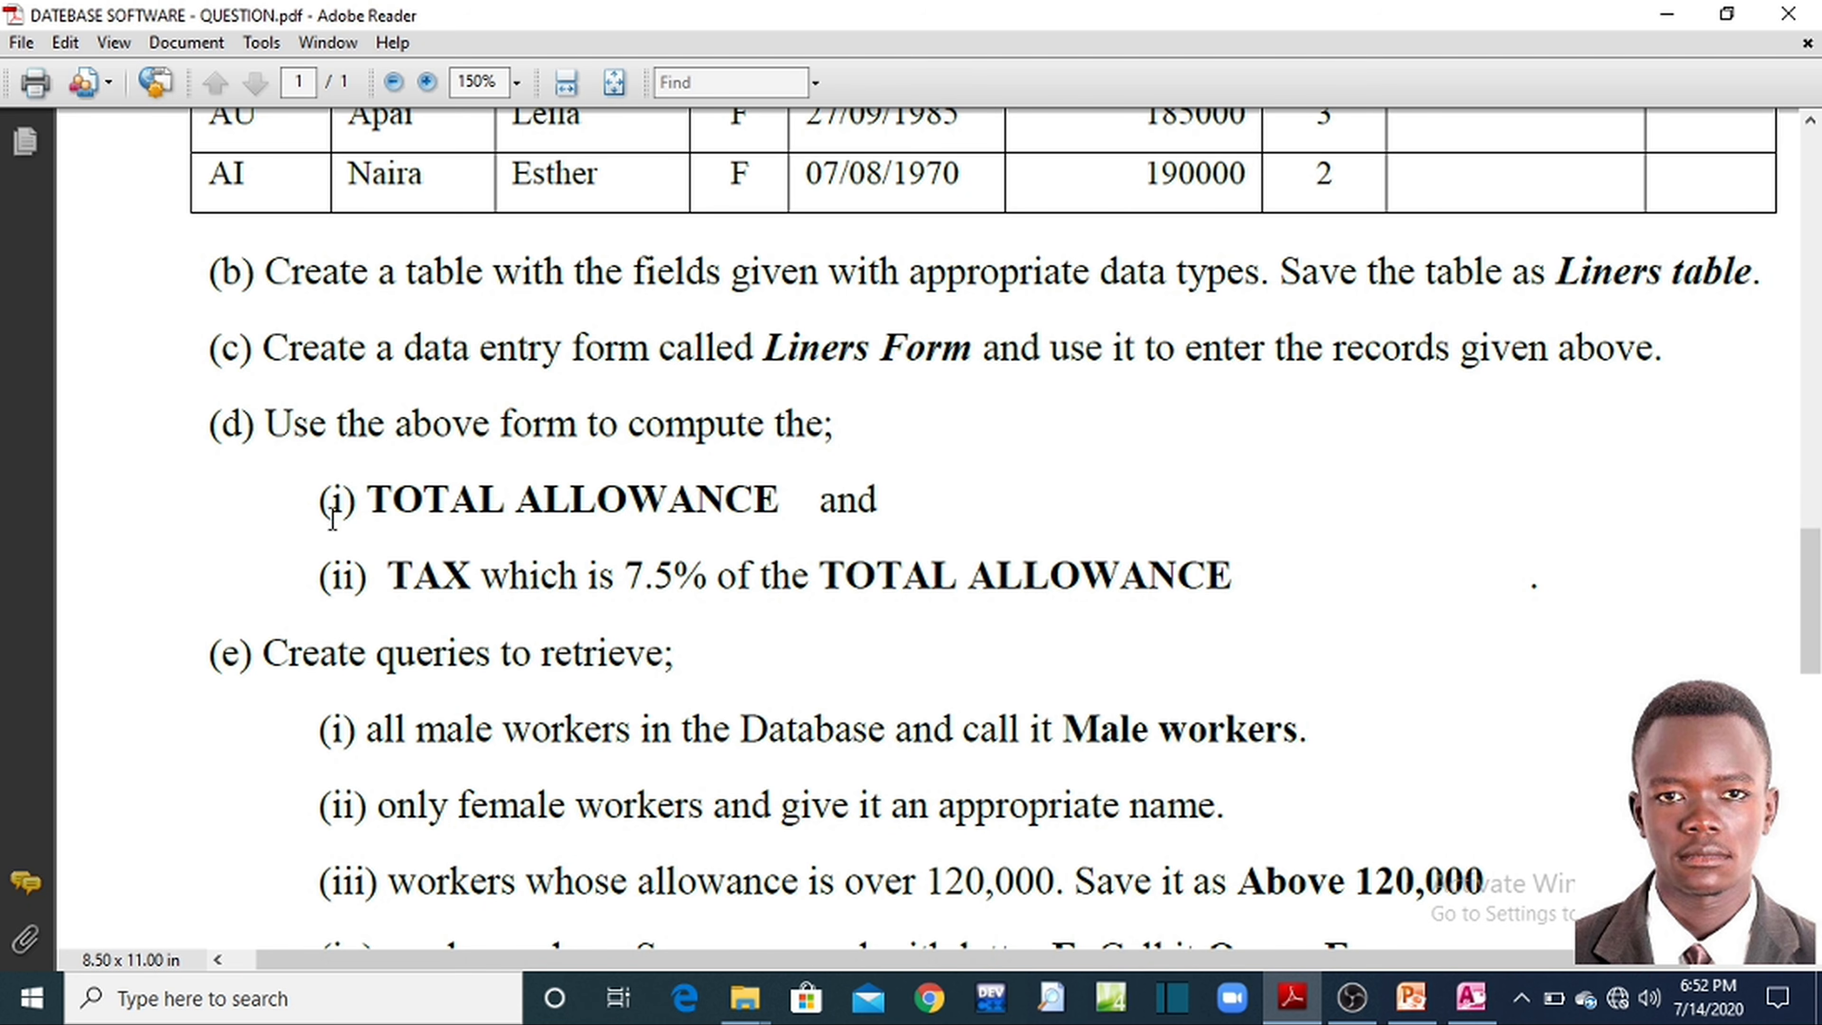
scroll(321, 544, "down", 3)
scroll(337, 514, "down", 4)
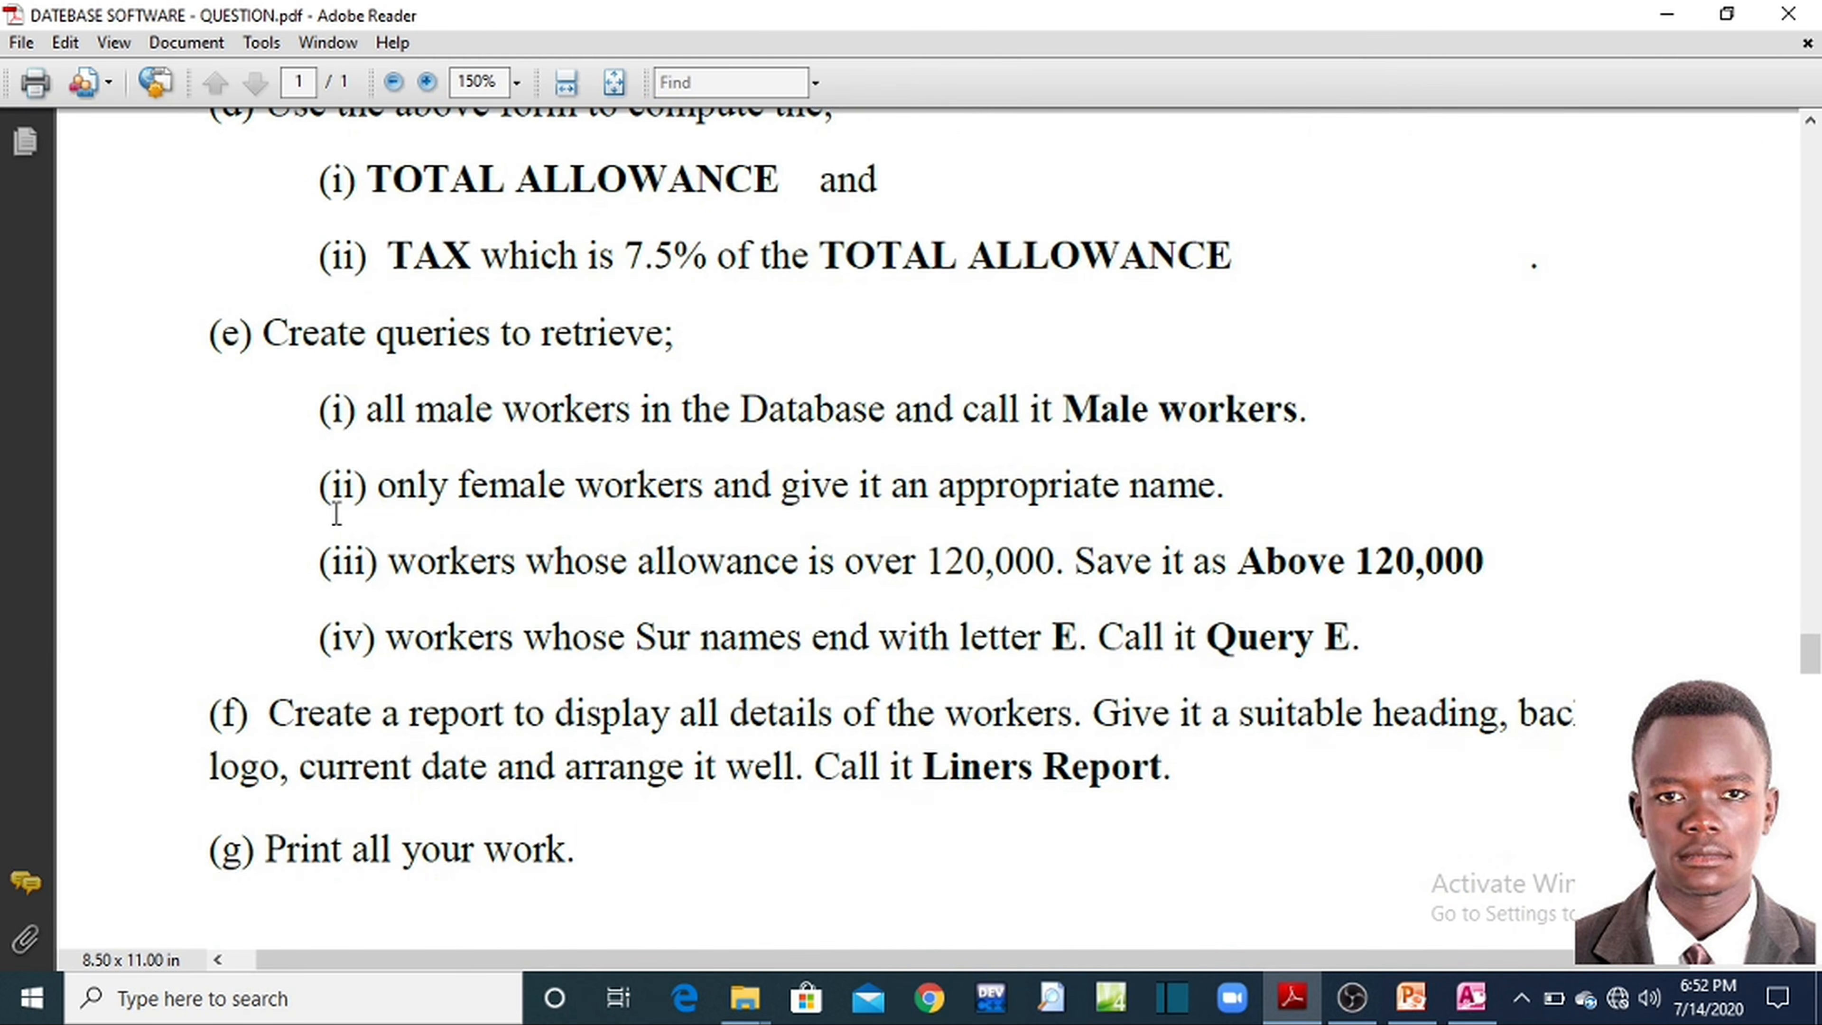
scroll(336, 514, "up", 3)
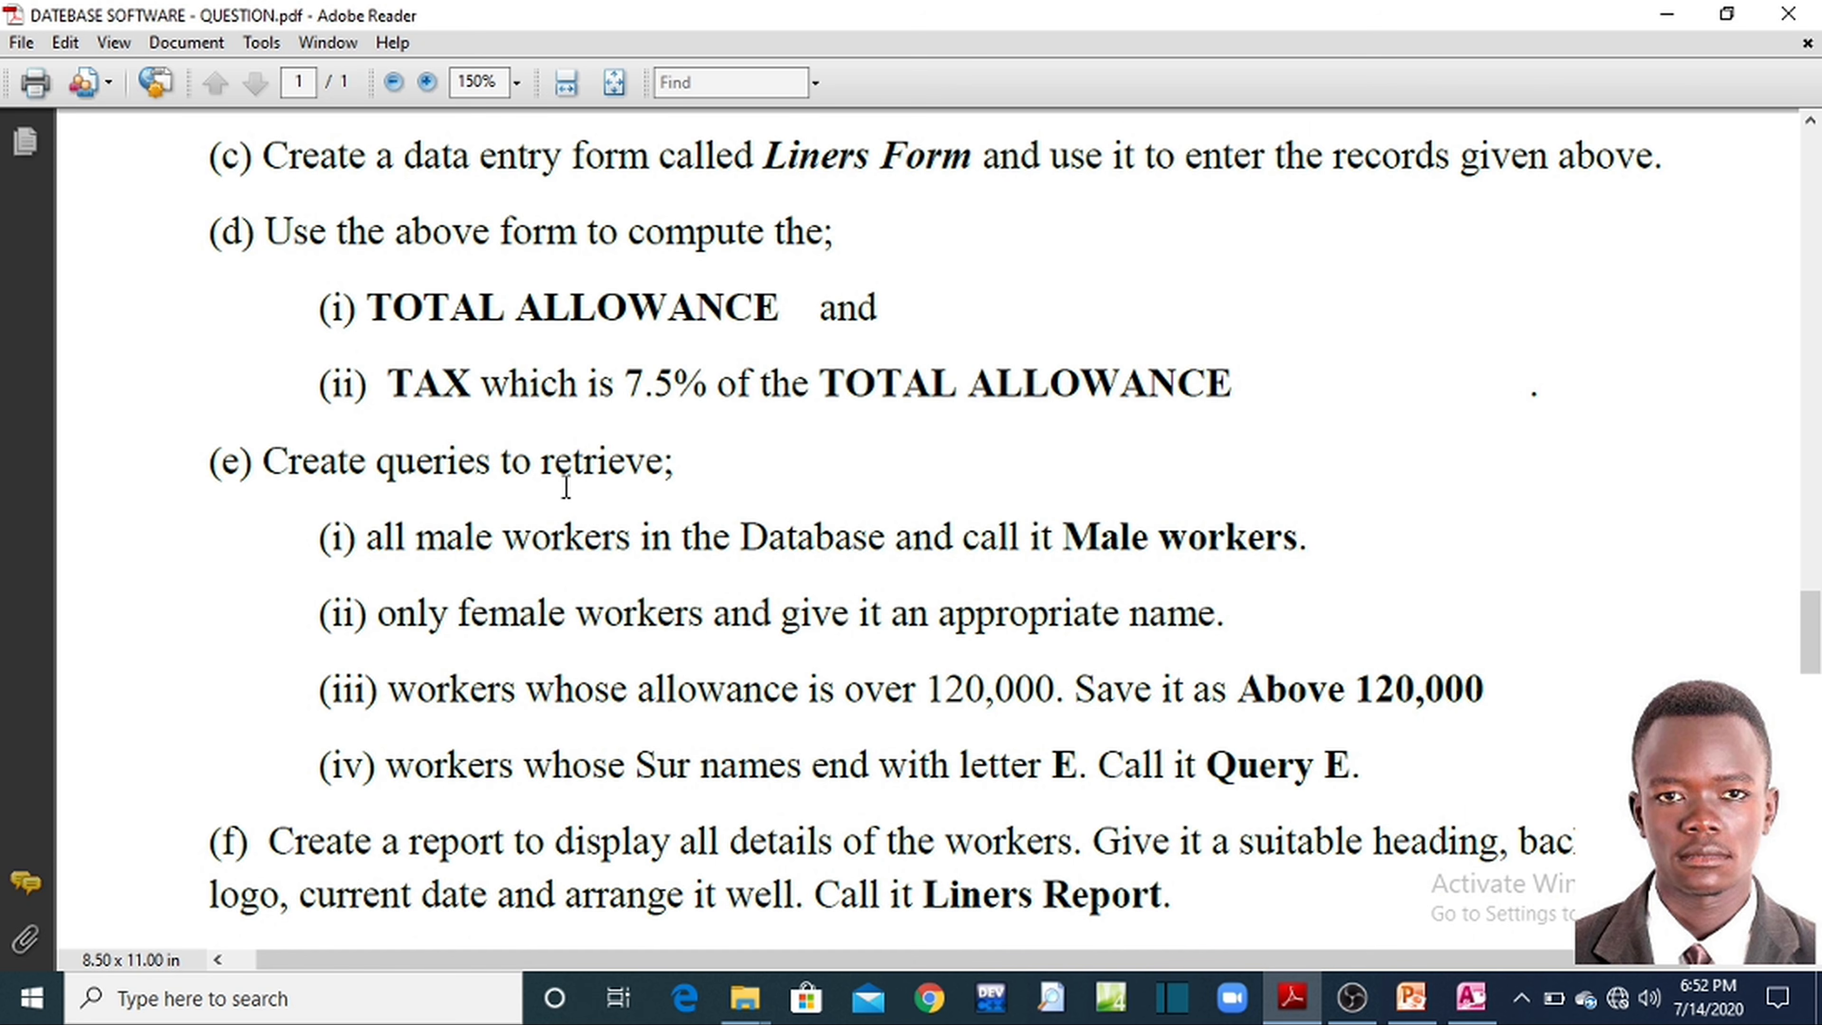
key("alt+Tab")
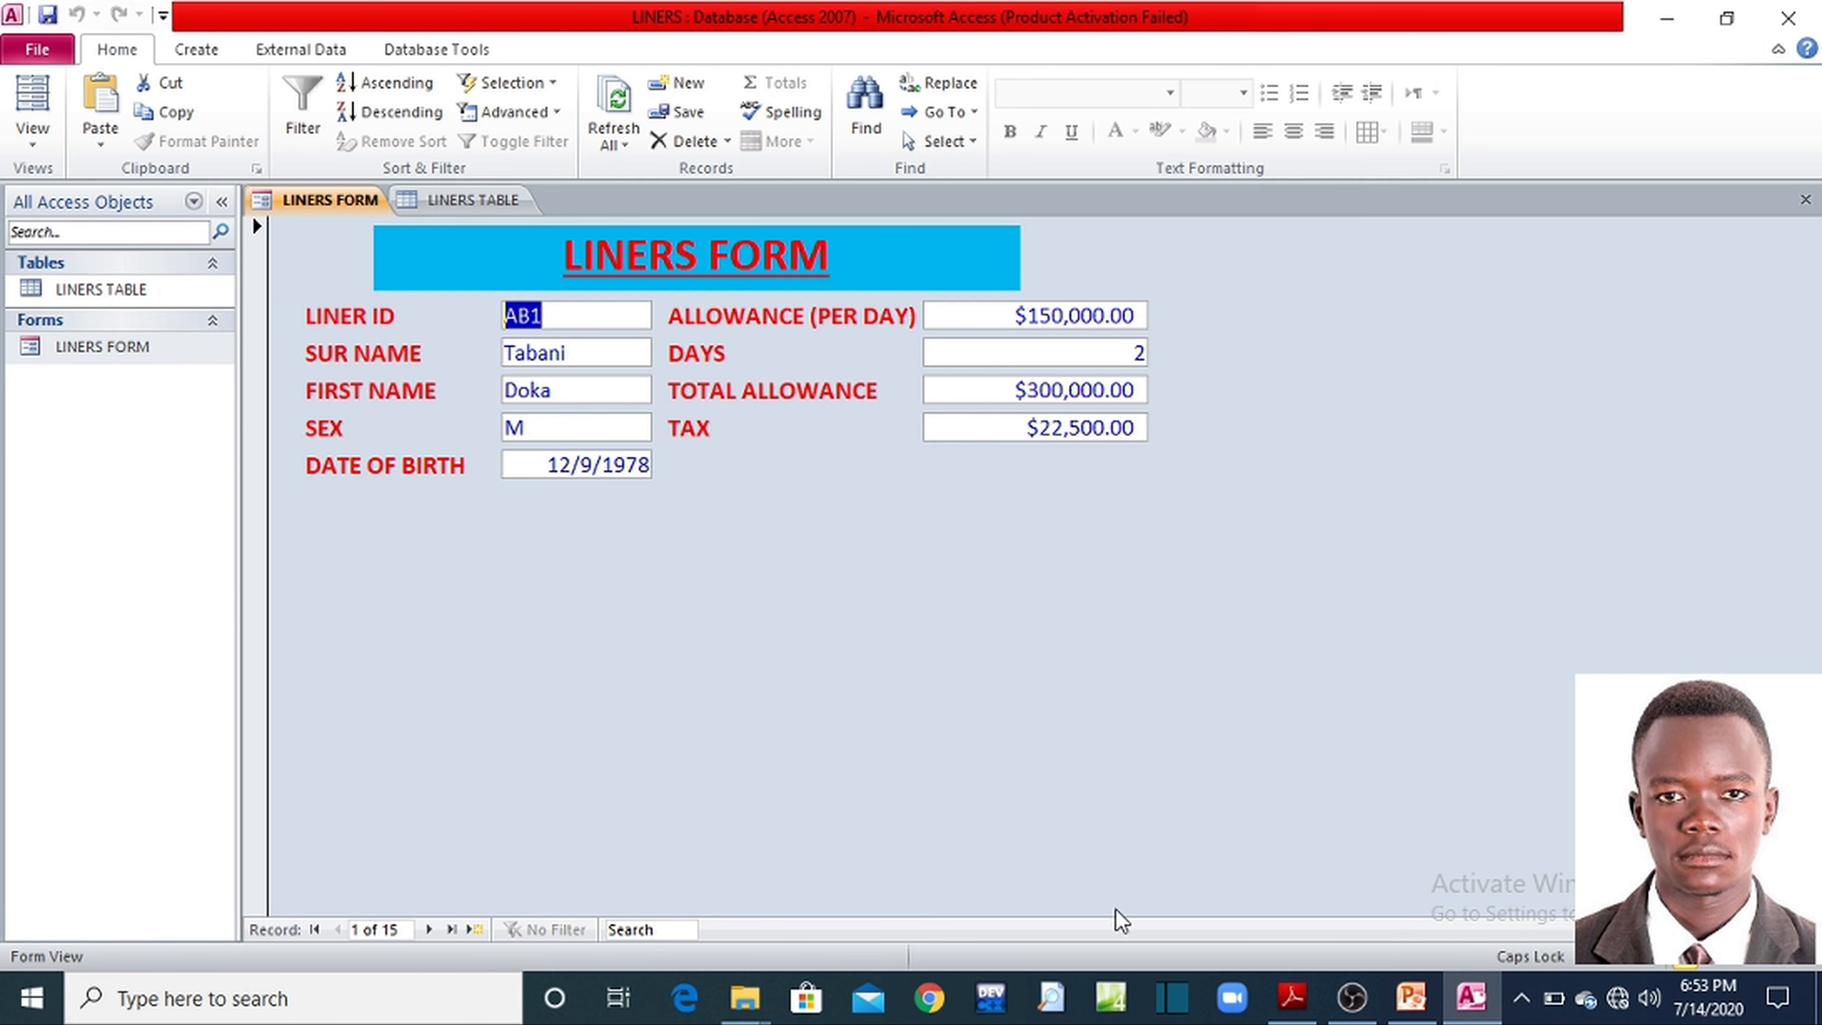
- Reopen the question PDF and review it from task (d) back up to the workers' data table and title
left_click(1288, 999)
scroll(614, 488, "up", 4)
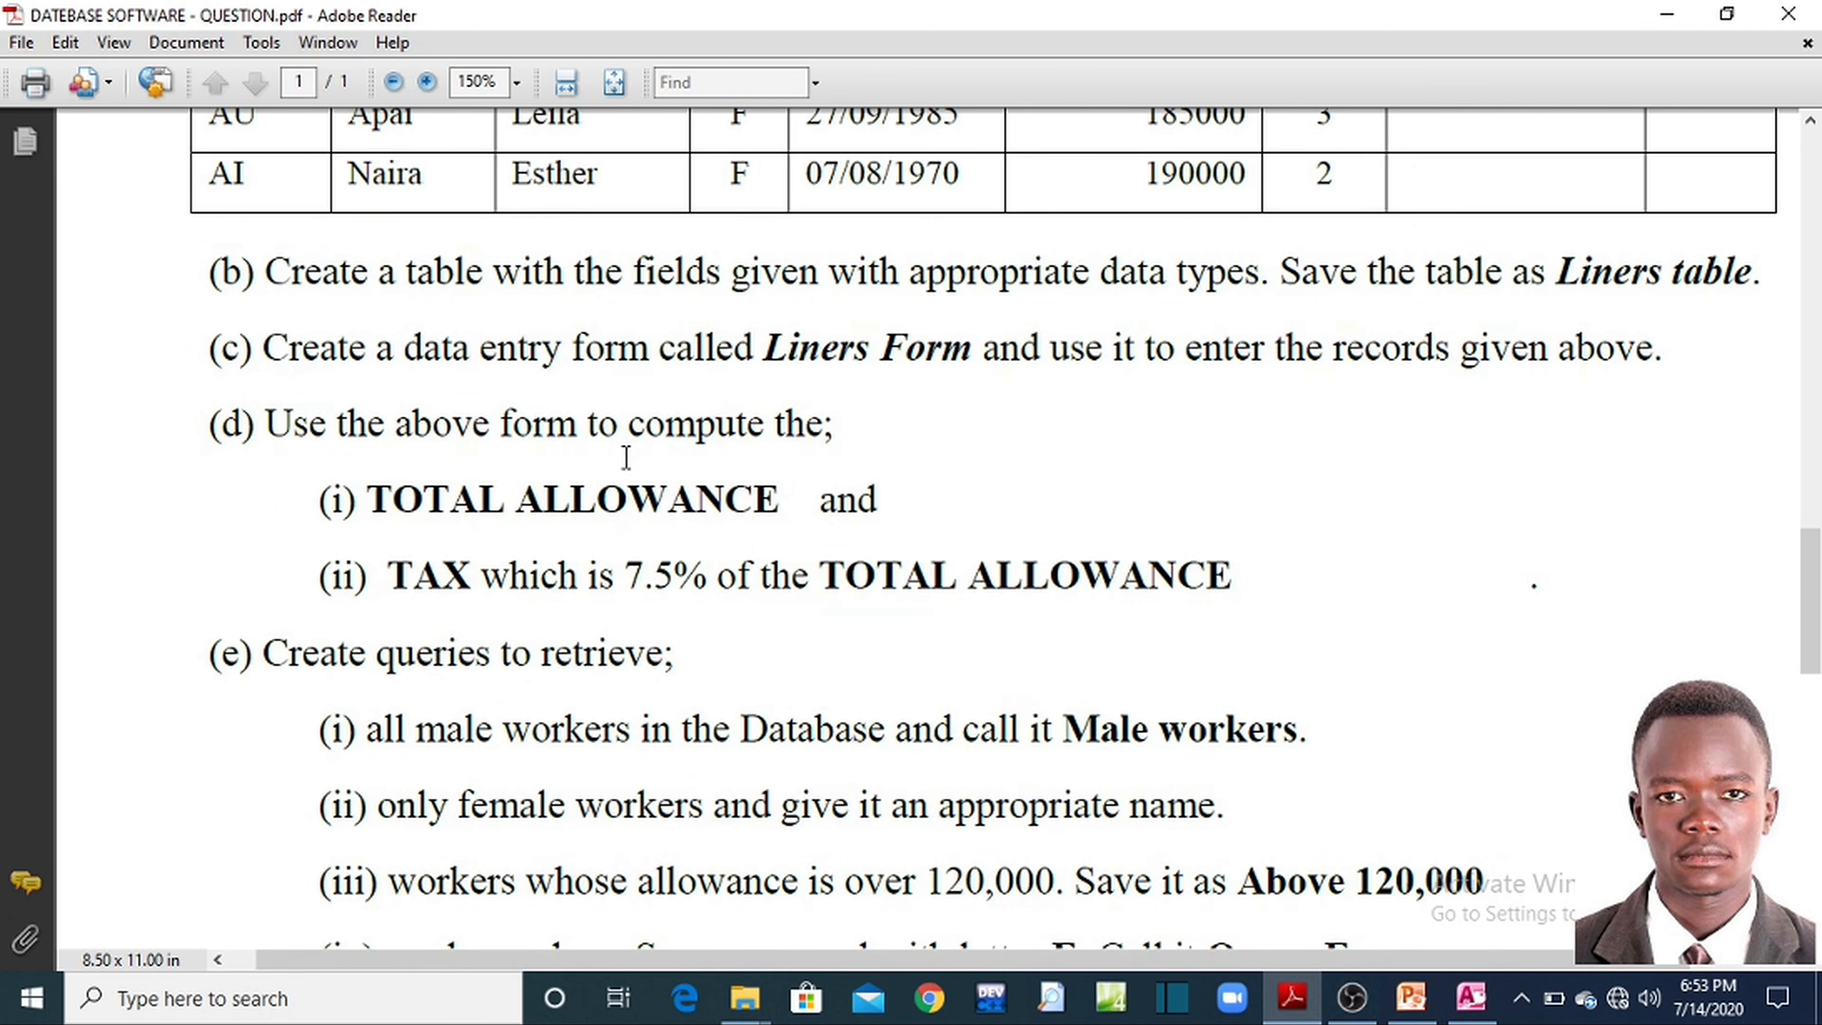
scroll(626, 457, "up", 8)
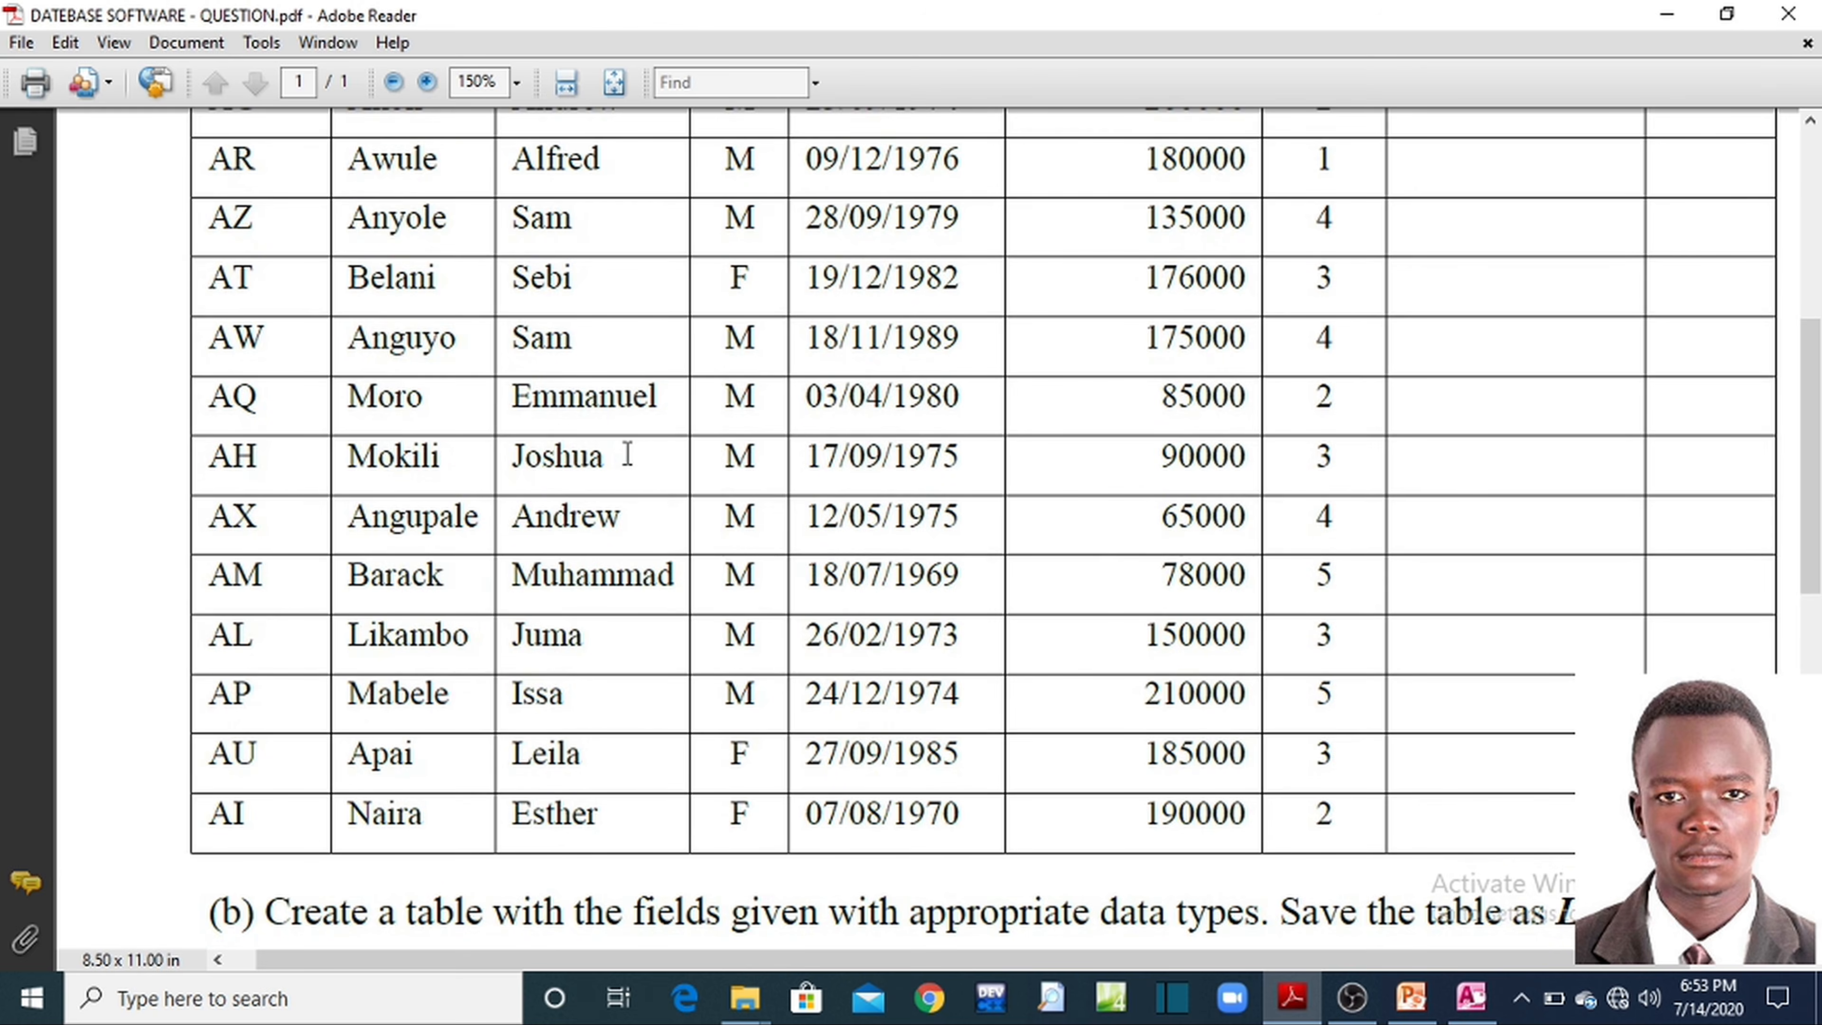
scroll(628, 454, "up", 8)
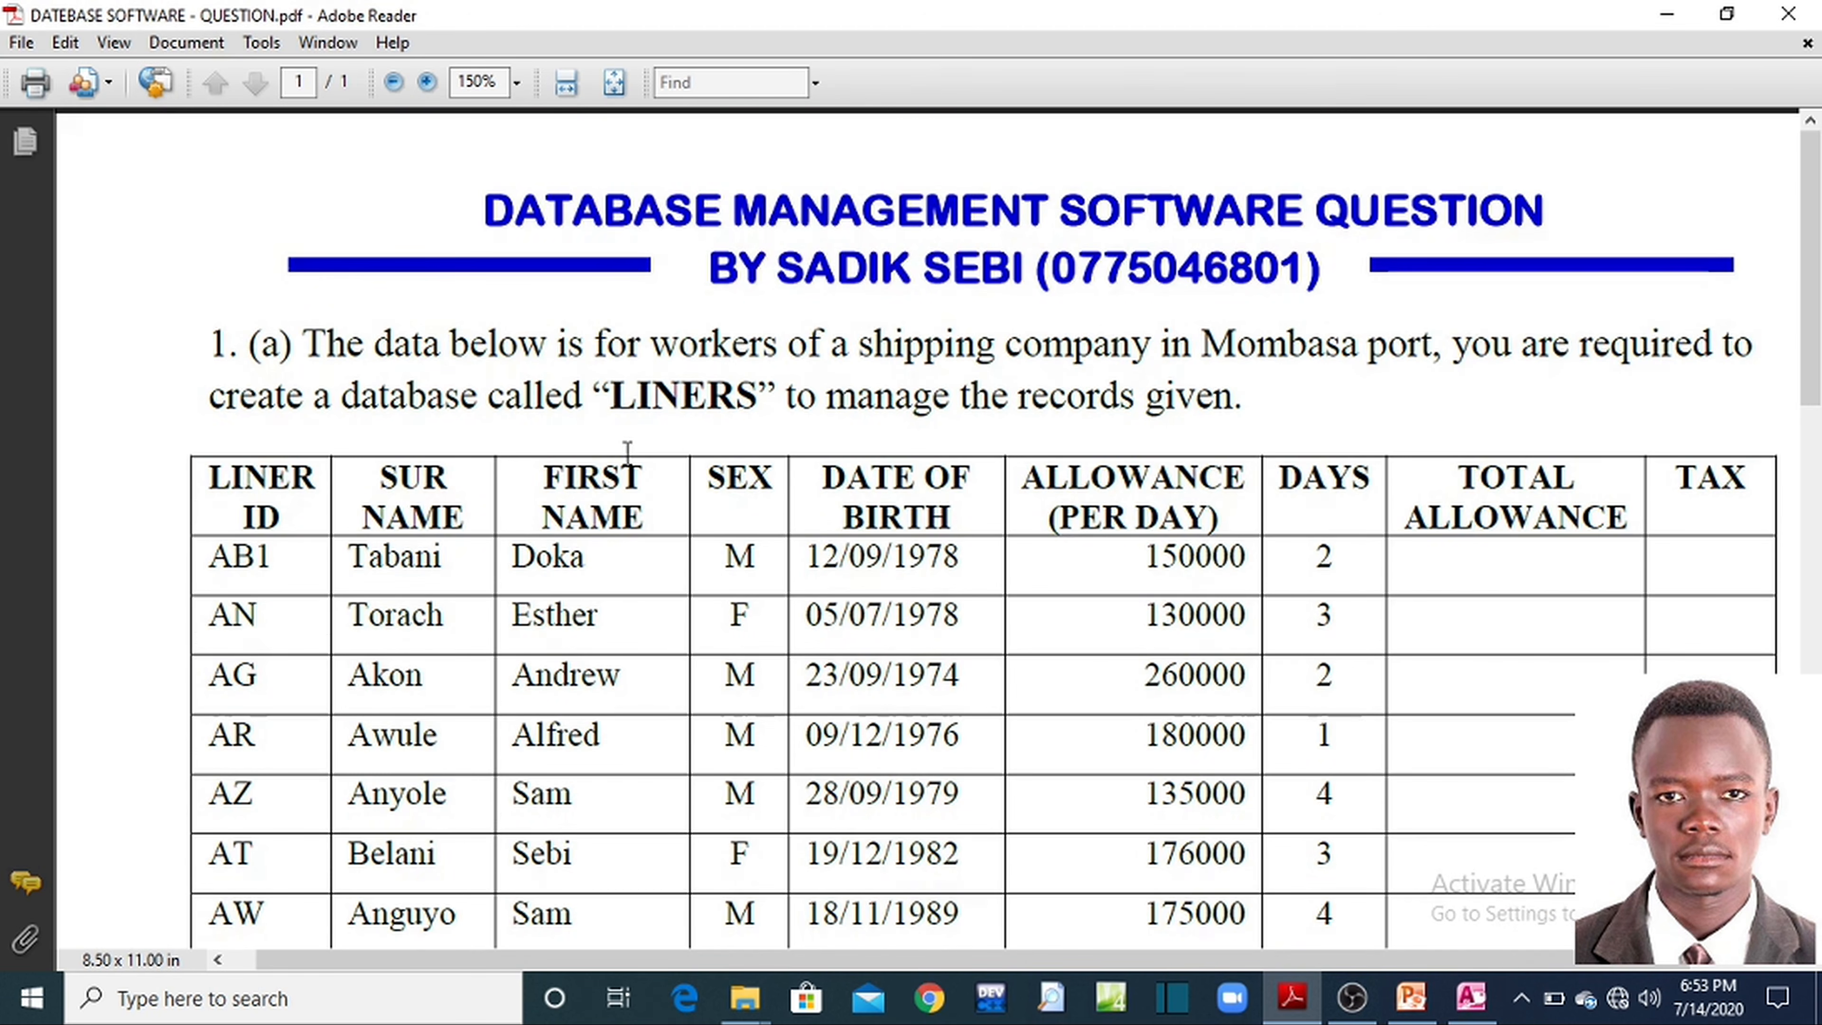